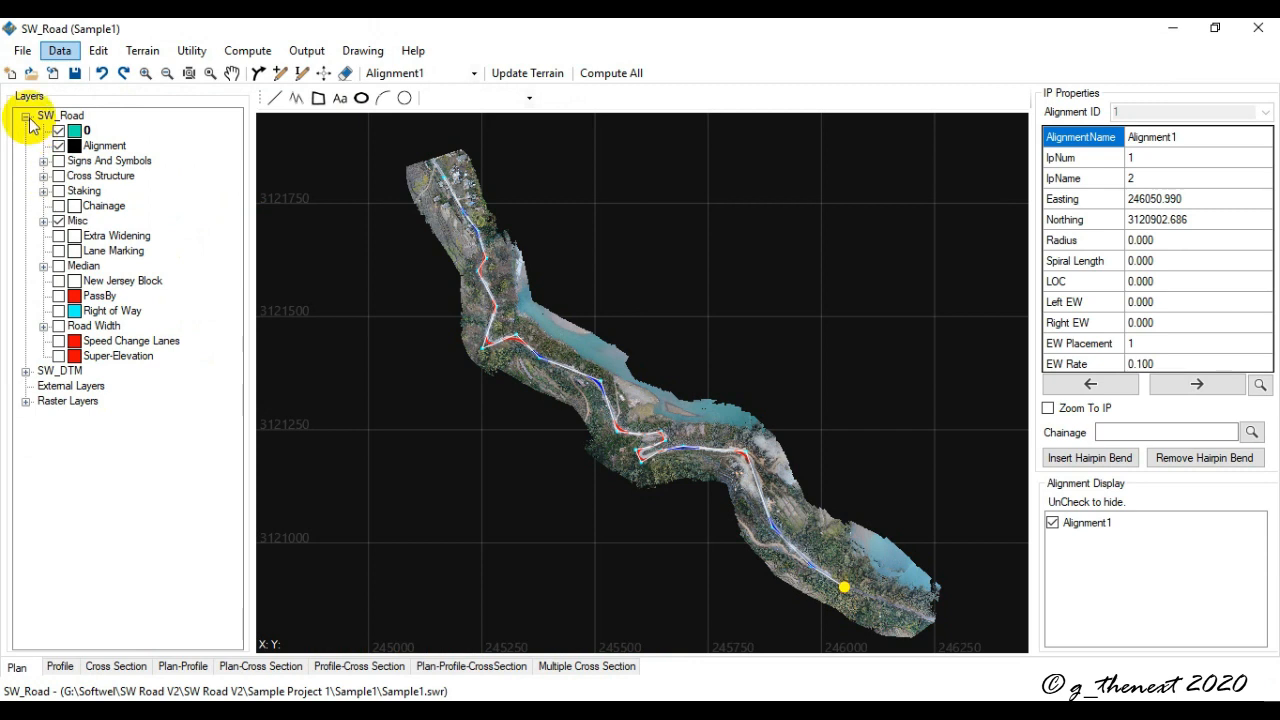
Collapse the SW_Road layer group
{"action": "left_click", "coordinate": [26, 117]}
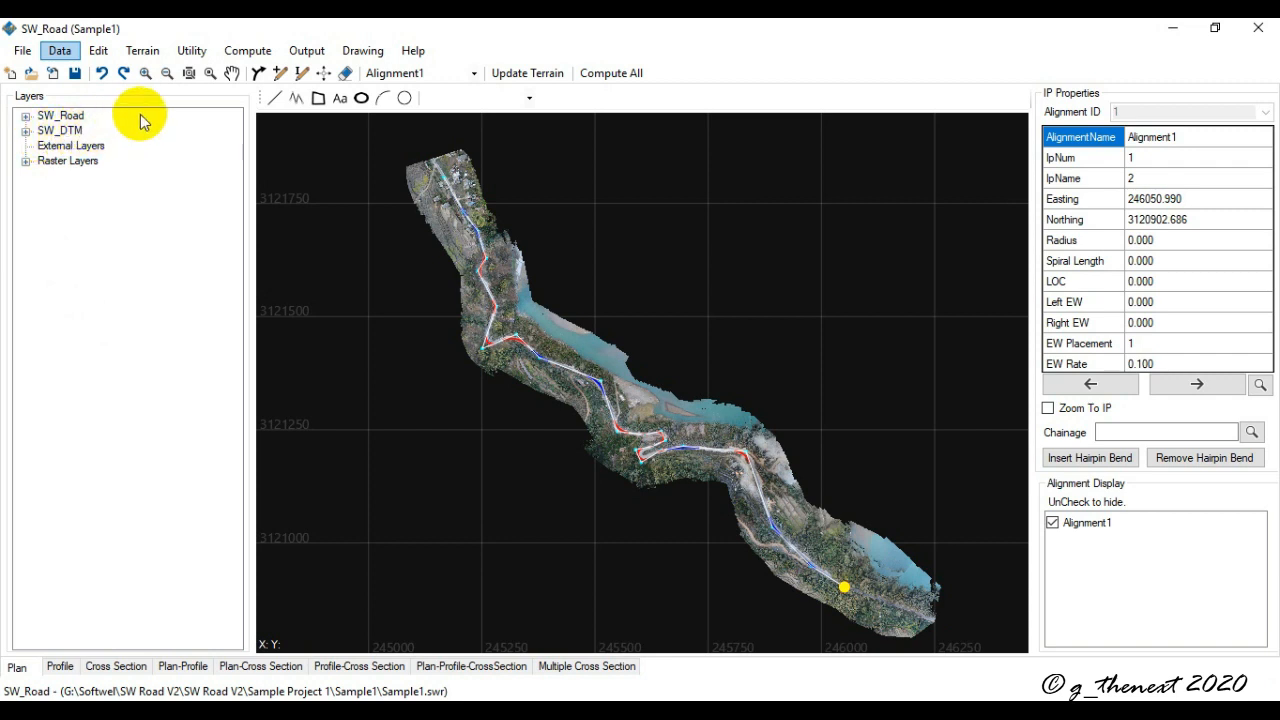
{"action": "left_click", "coordinate": [25, 145]}
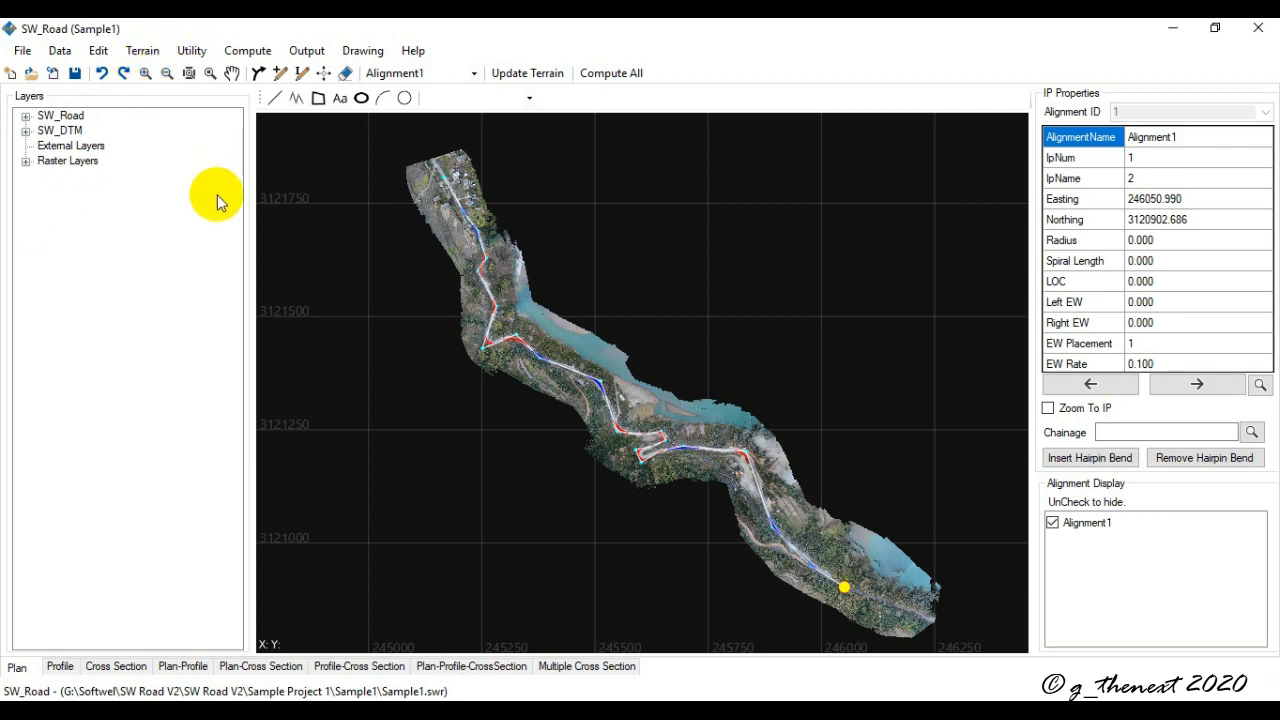
{"action": "left_click", "coordinate": [142, 52]}
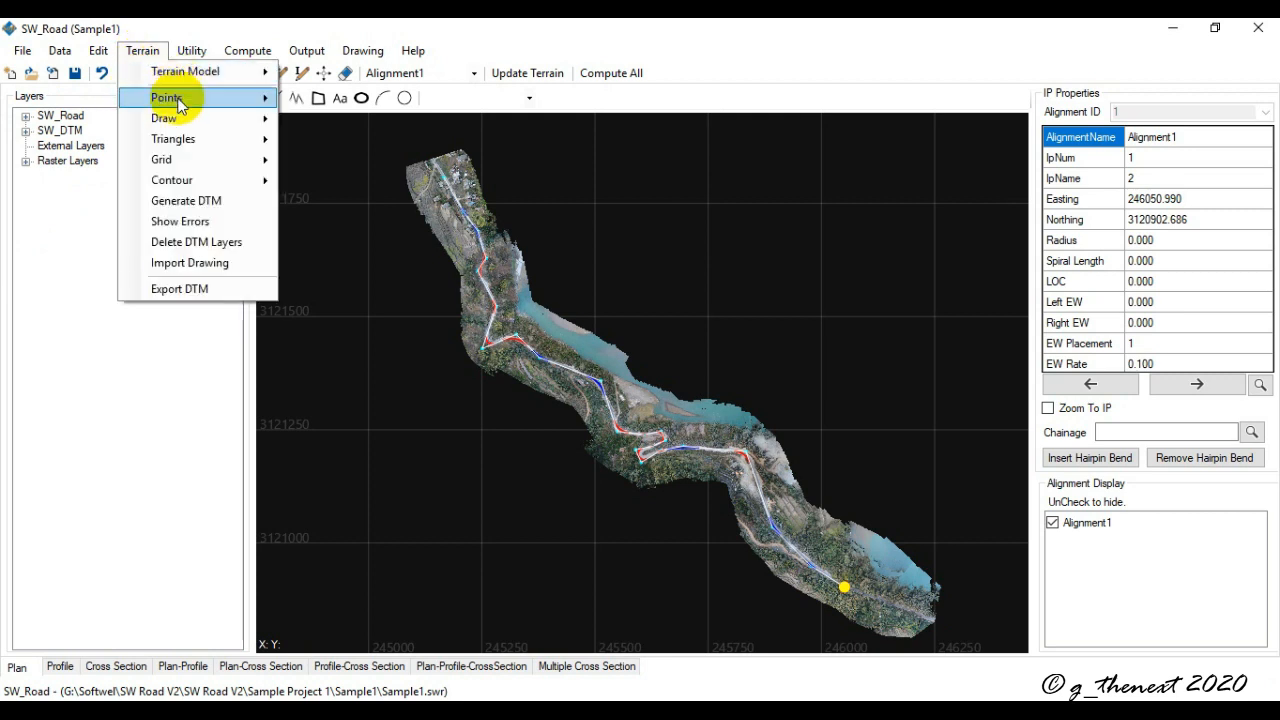
{"action": "left_click", "coordinate": [157, 340]}
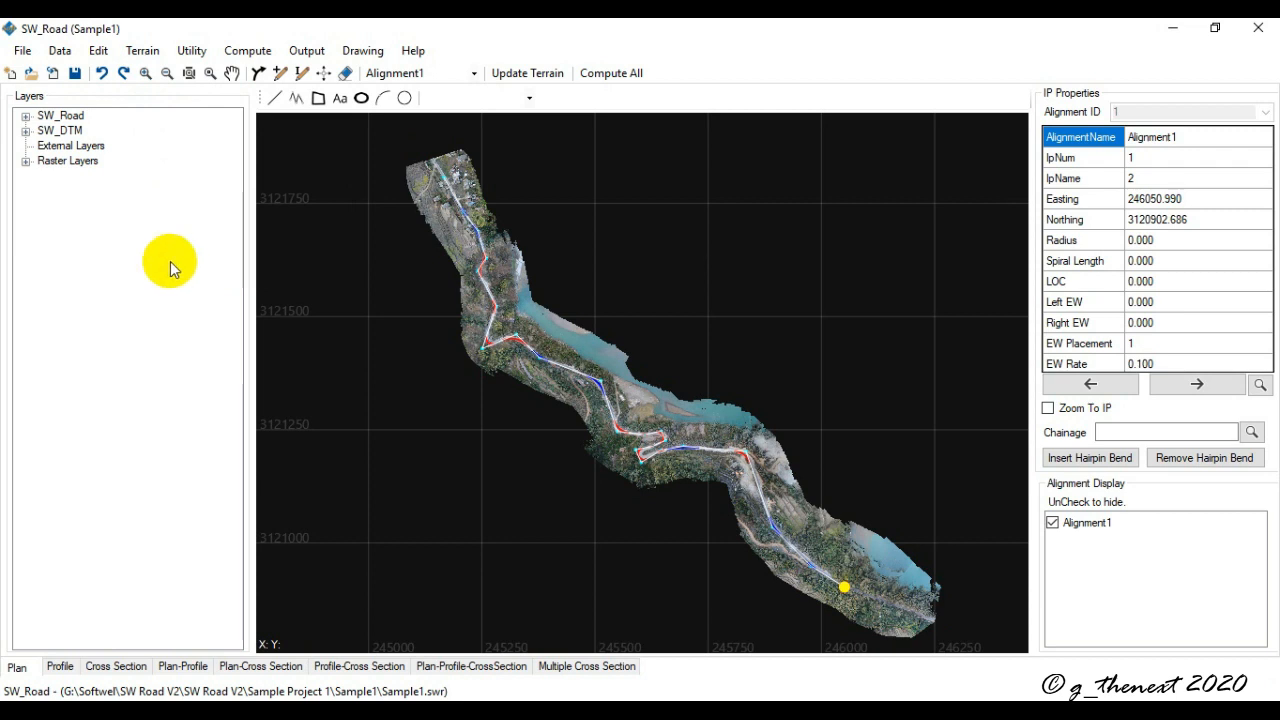
Add a new SW_DTM layer named re with red as its color
{"action": "left_click", "coordinate": [26, 131]}
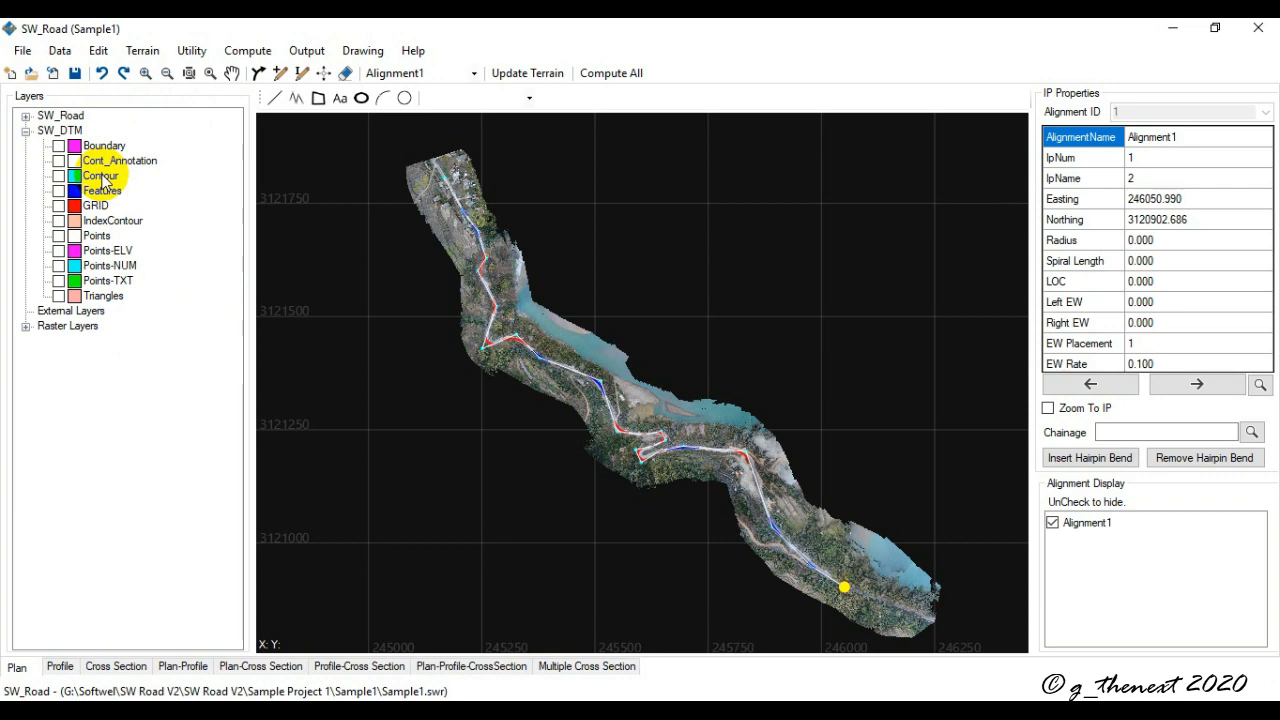
{"action": "right_click", "coordinate": [63, 130]}
{"action": "left_click", "coordinate": [128, 138]}
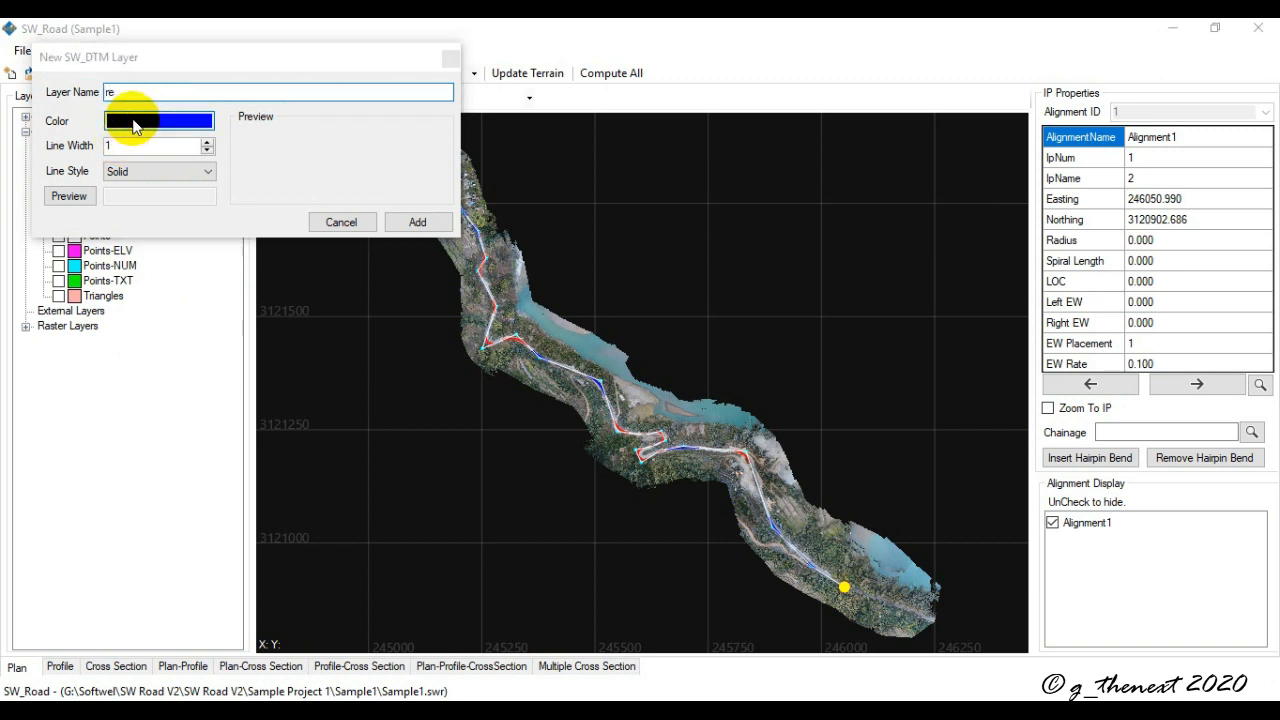
{"action": "left_click", "coordinate": [136, 120]}
{"action": "left_click", "coordinate": [554, 221]}
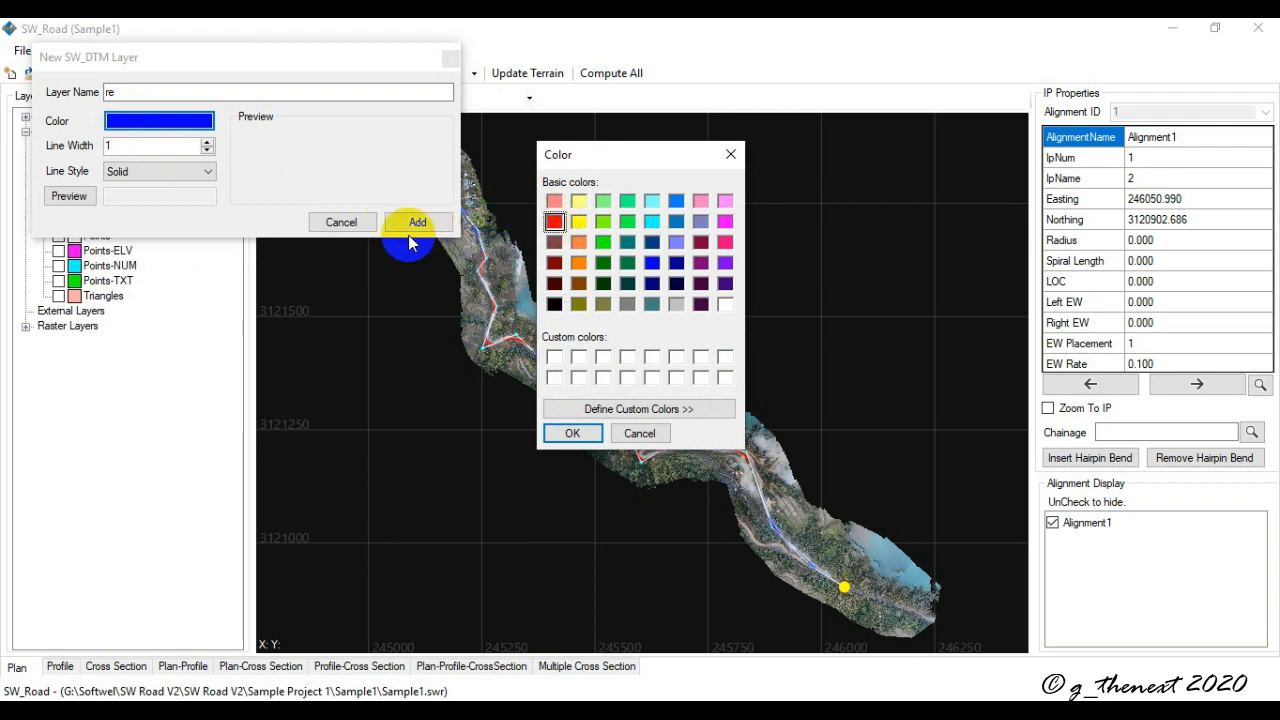
{"action": "left_click", "coordinate": [572, 433]}
{"action": "left_click", "coordinate": [418, 222]}
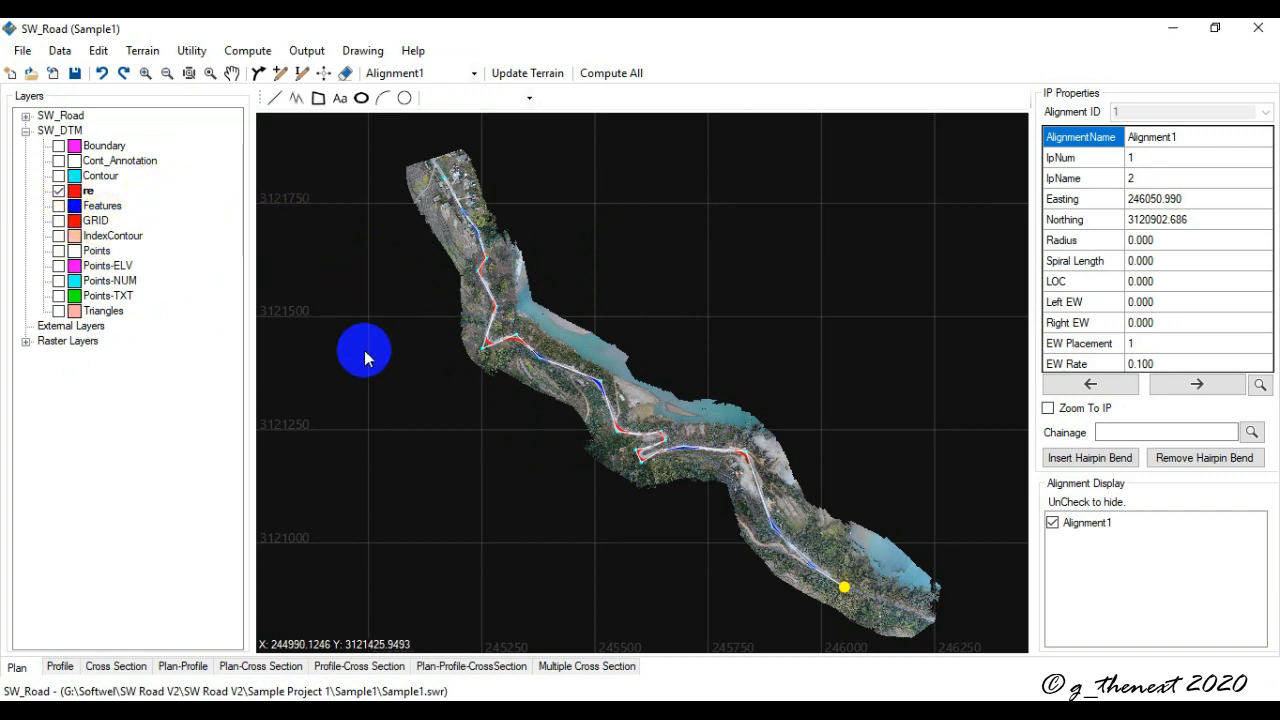
Make re the active layer for drawing
{"action": "left_click", "coordinate": [273, 101]}
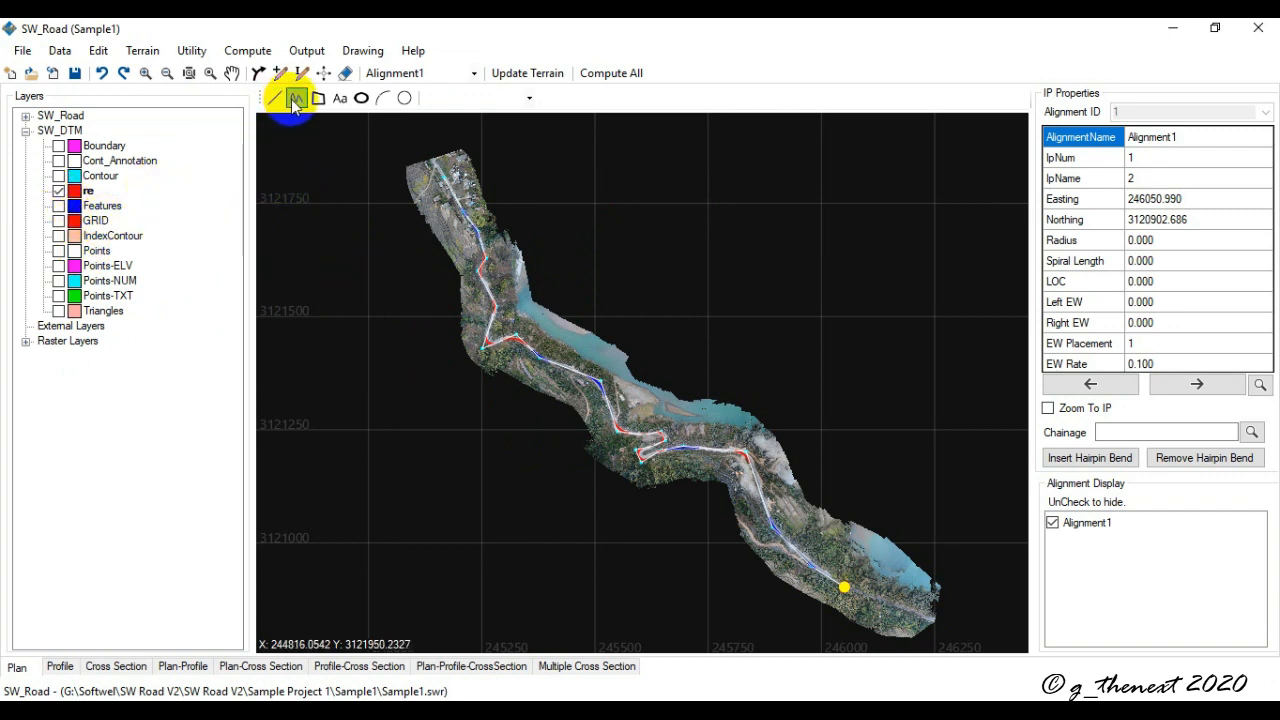
{"action": "left_click", "coordinate": [340, 100]}
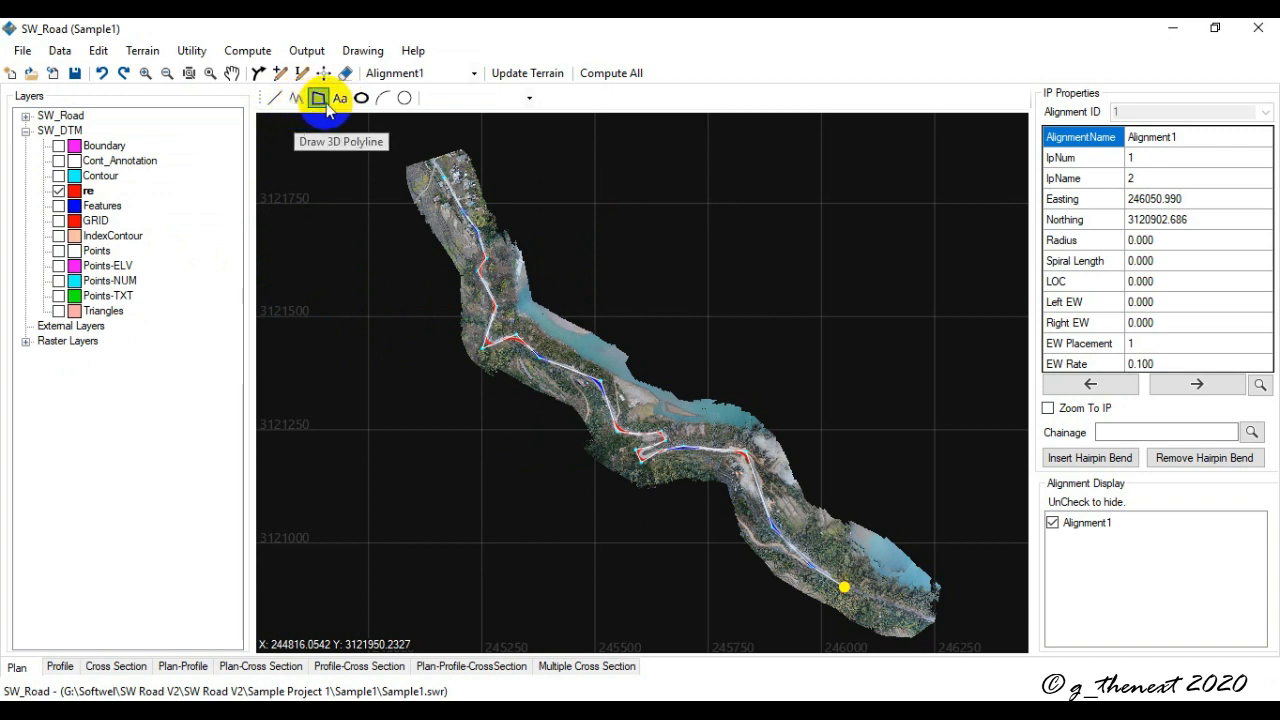
{"action": "left_click", "coordinate": [297, 104]}
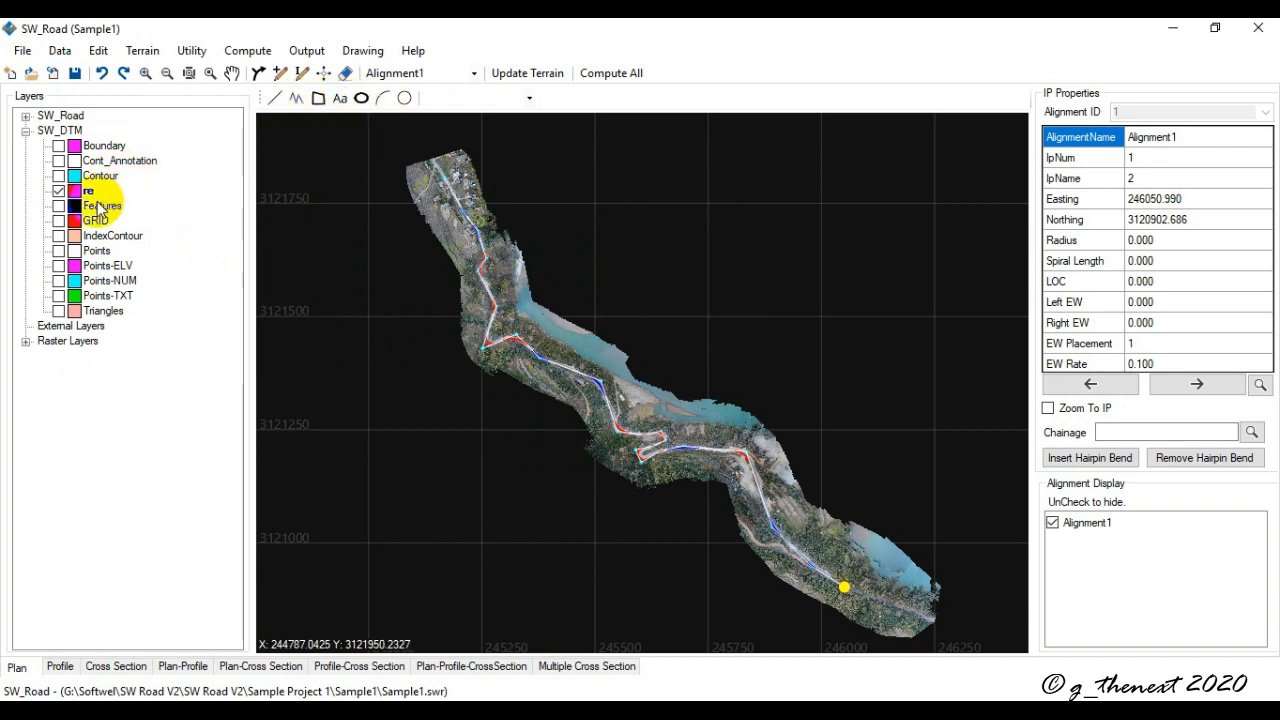
{"action": "left_click", "coordinate": [529, 97]}
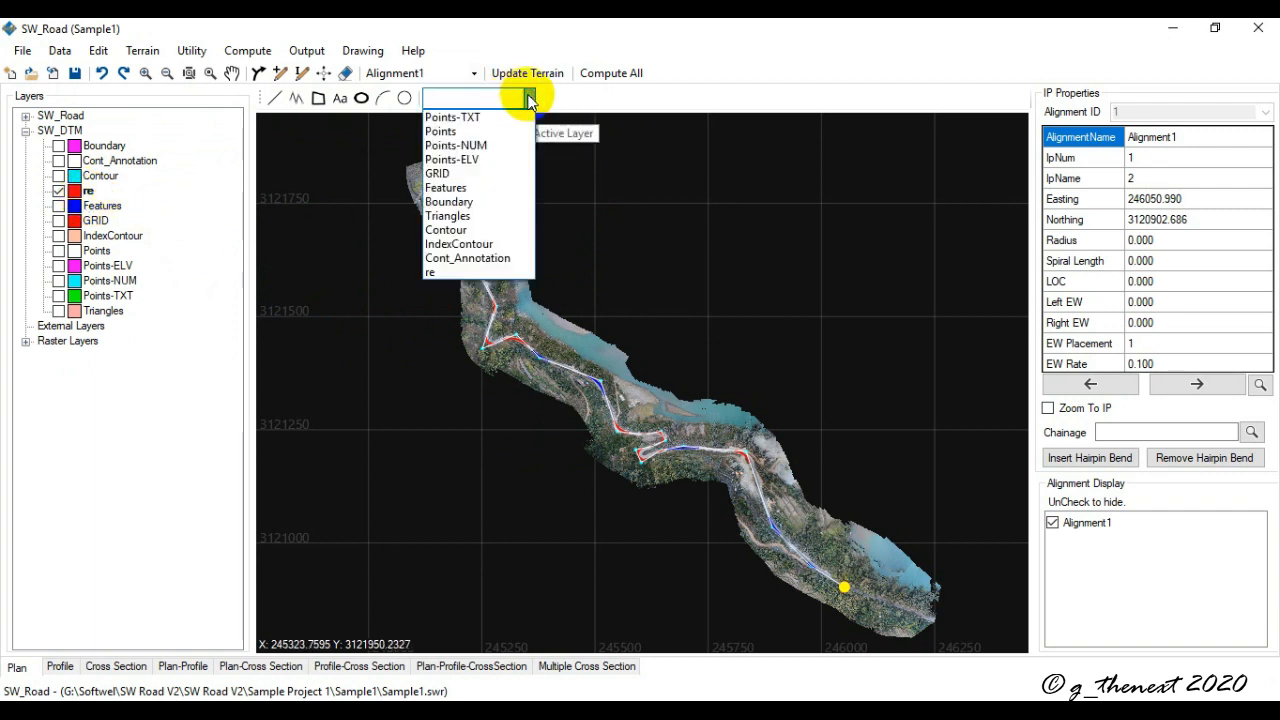
{"action": "left_click", "coordinate": [440, 271]}
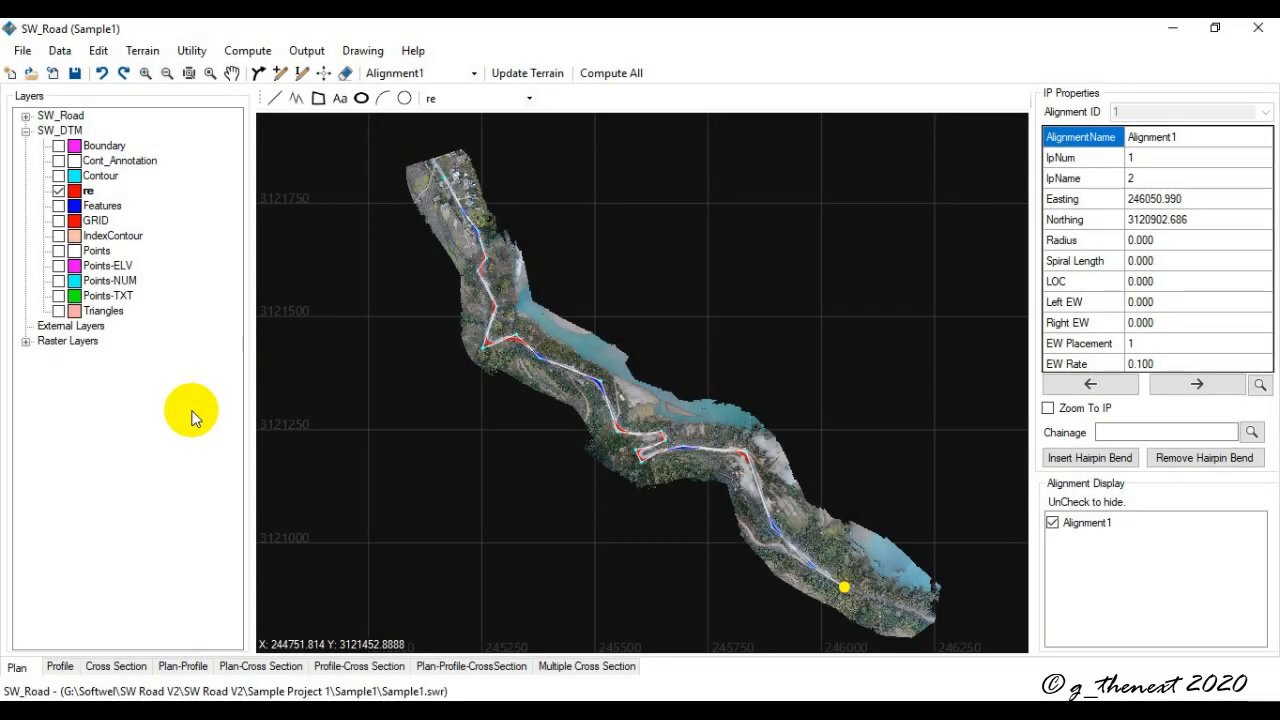
Generate the DTM from all the feature layers except re
{"action": "left_click", "coordinate": [141, 52]}
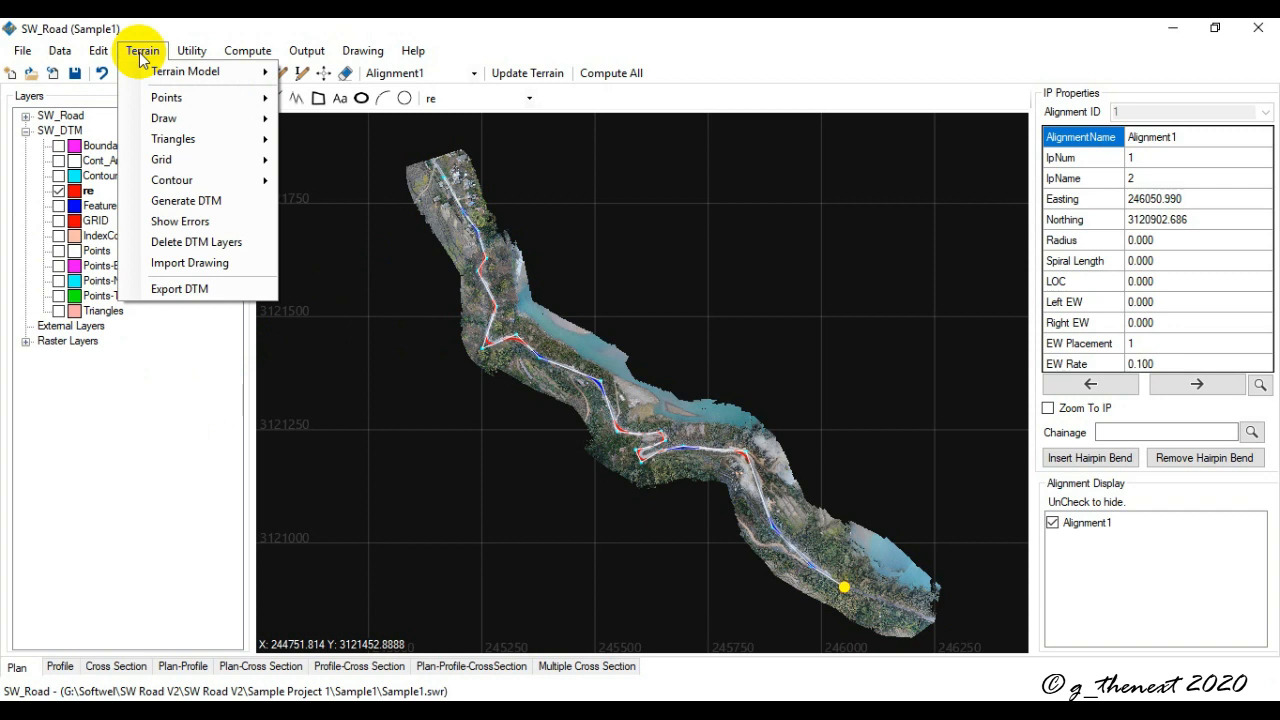
{"action": "left_click", "coordinate": [188, 201]}
{"action": "left_click", "coordinate": [230, 465]}
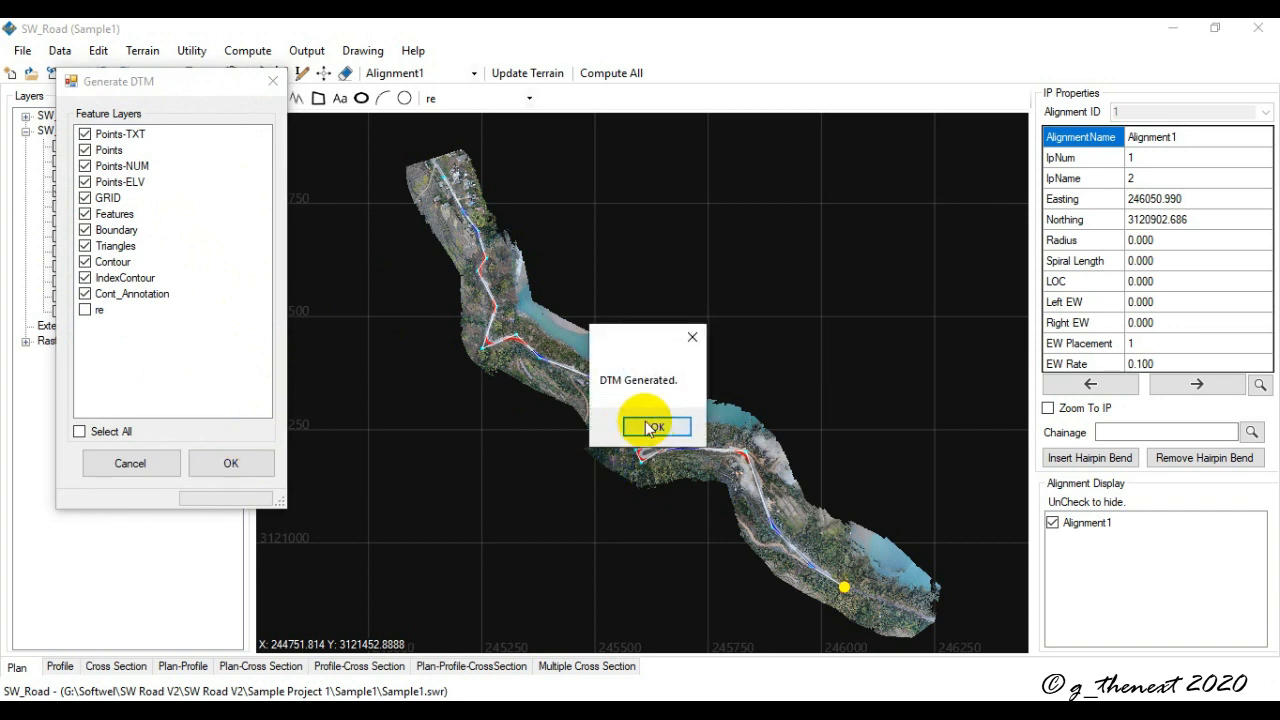
{"action": "left_click", "coordinate": [656, 428]}
Examine the source options for the terrain model and the import formats offered for external layers
{"action": "left_click", "coordinate": [143, 51]}
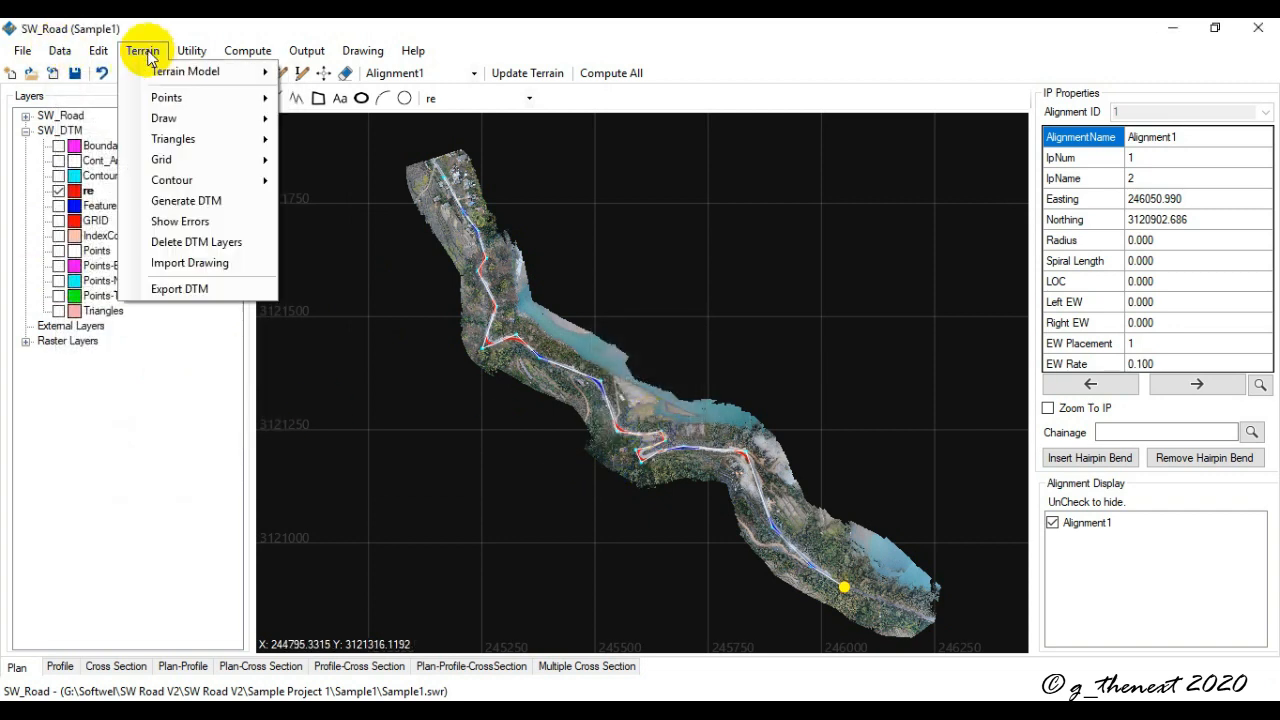
{"action": "mouse_move", "coordinate": [153, 75]}
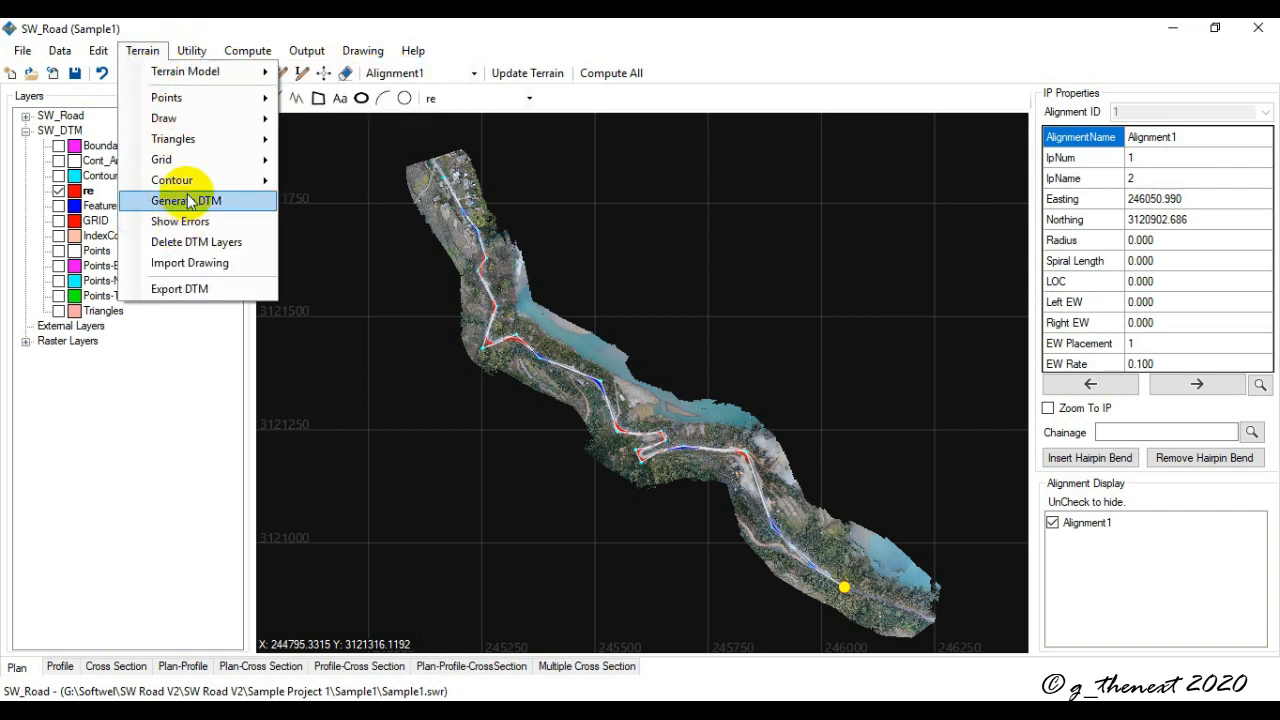
{"action": "mouse_move", "coordinate": [262, 74]}
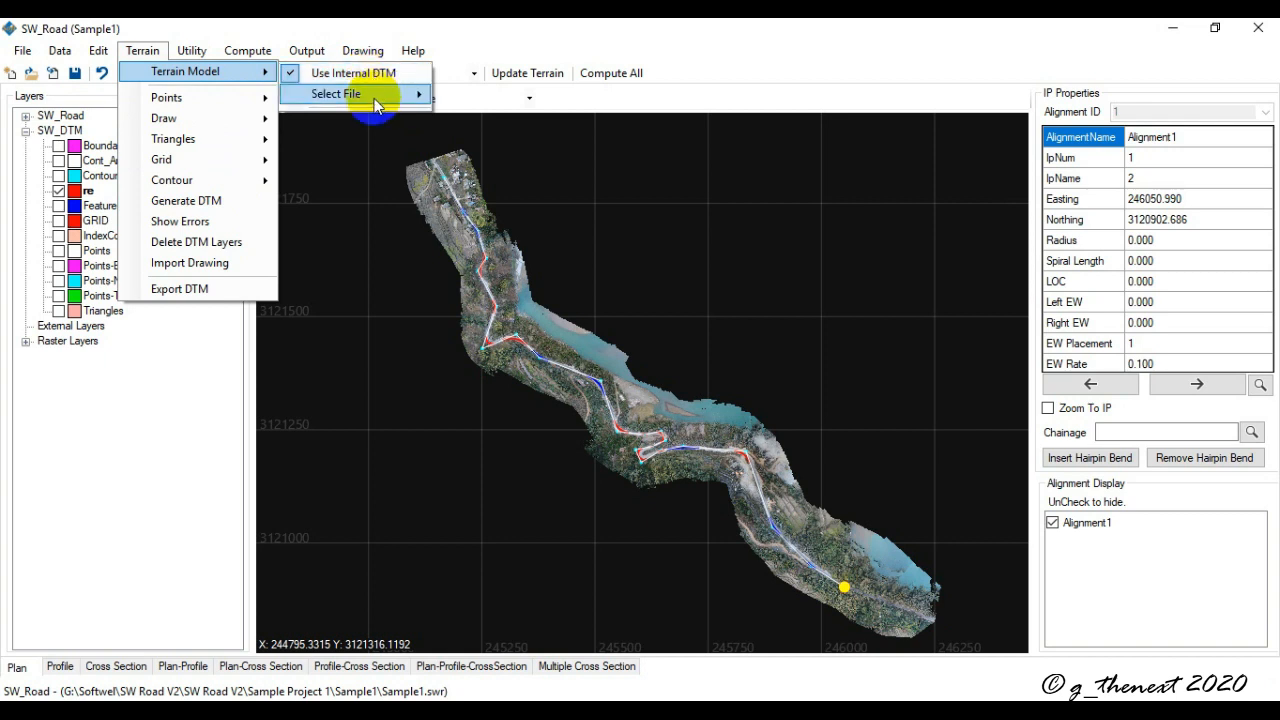
{"action": "mouse_move", "coordinate": [372, 100]}
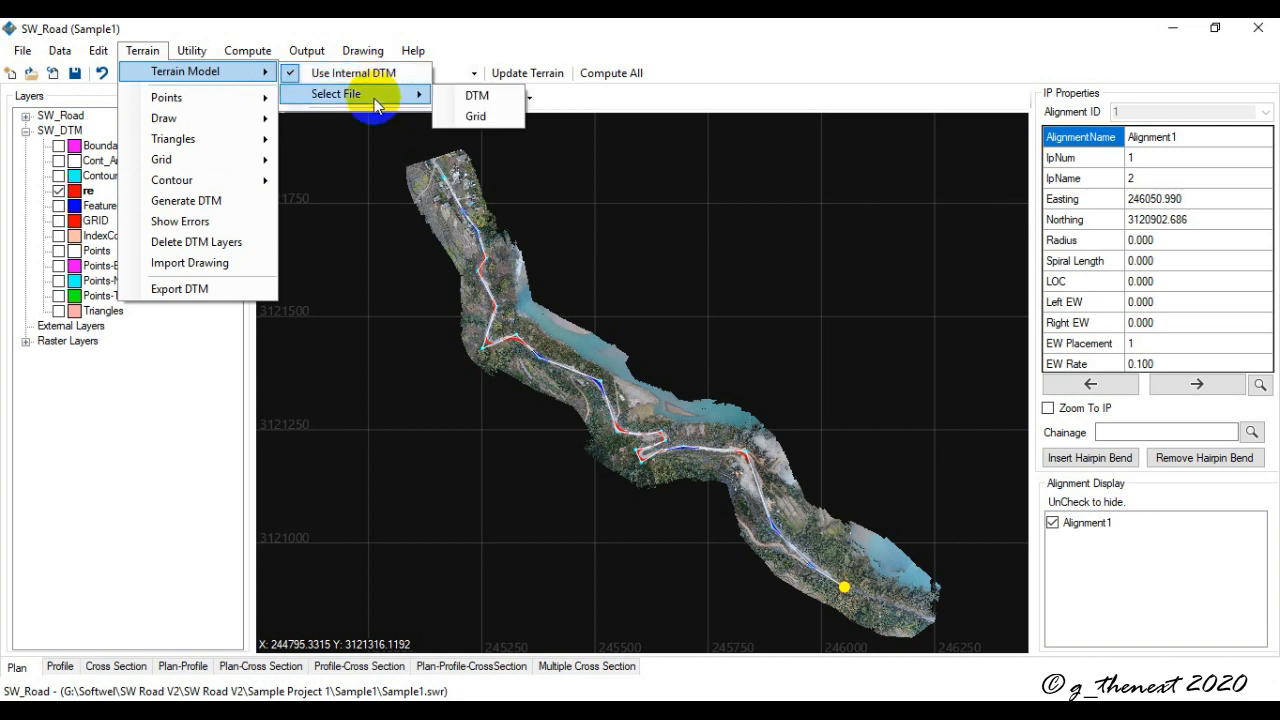
{"action": "left_click", "coordinate": [498, 118]}
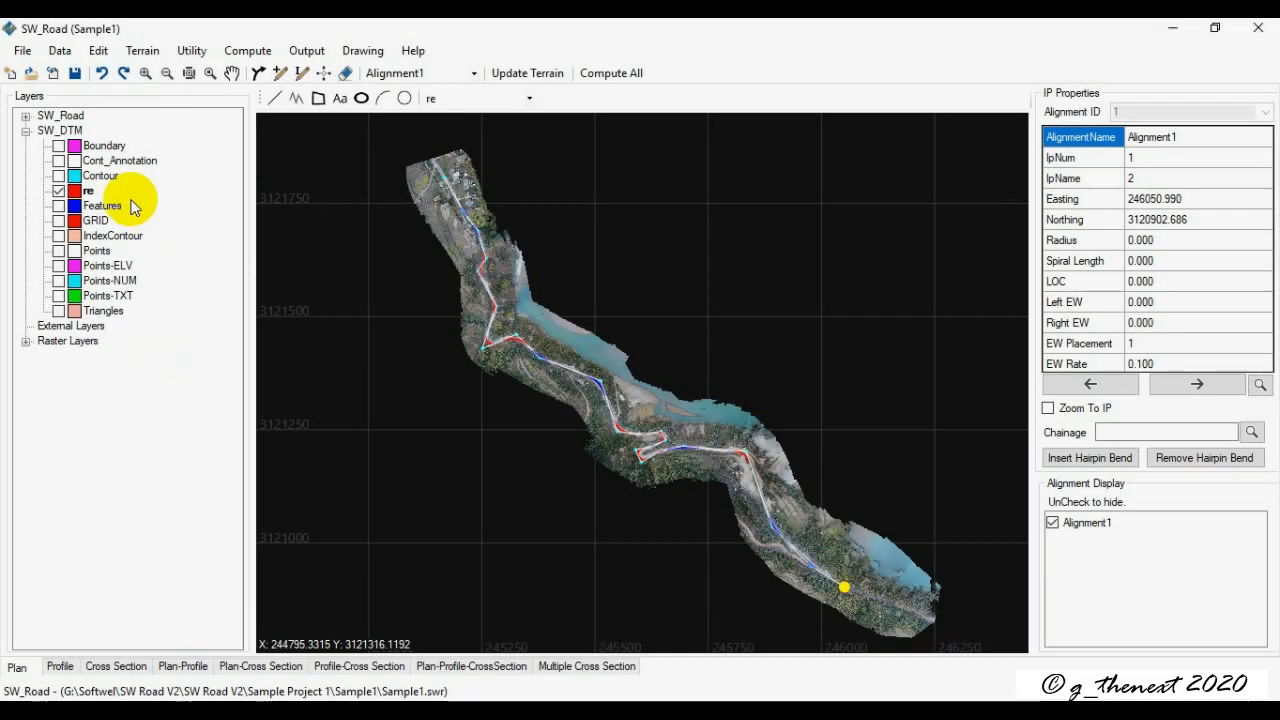
{"action": "left_click", "coordinate": [25, 130]}
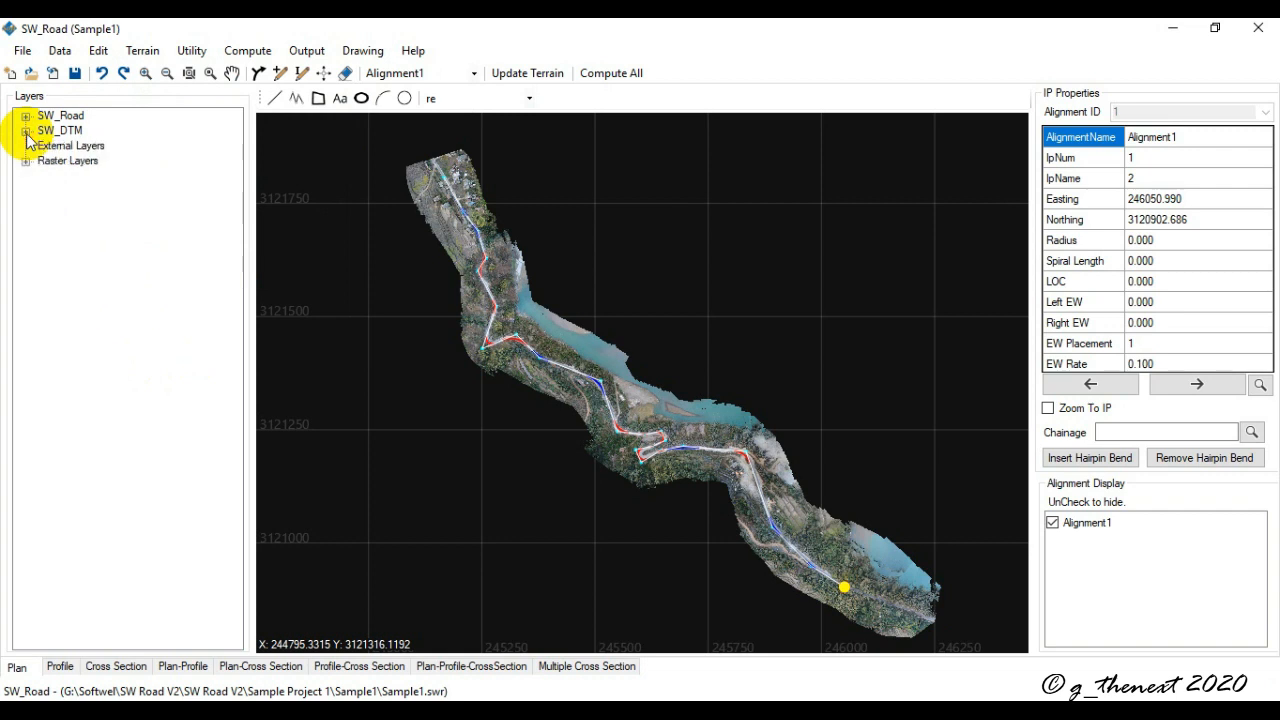
{"action": "right_click", "coordinate": [80, 147]}
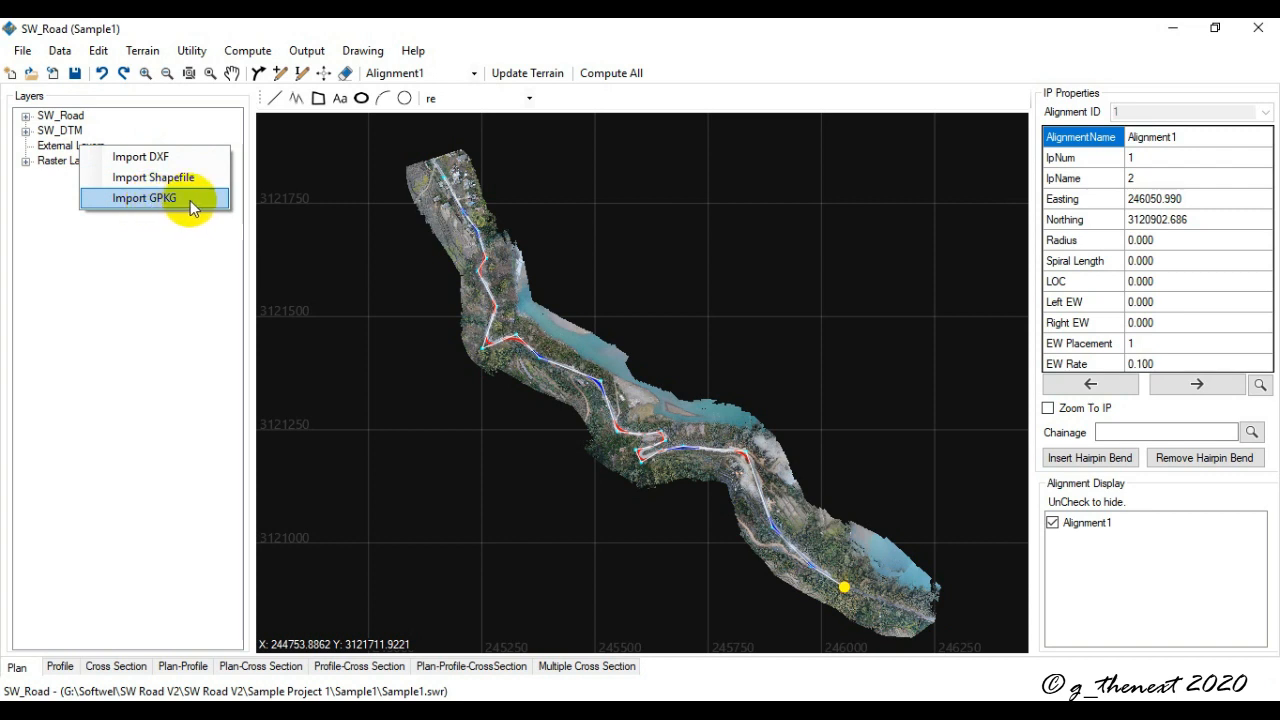
{"action": "left_click", "coordinate": [84, 300]}
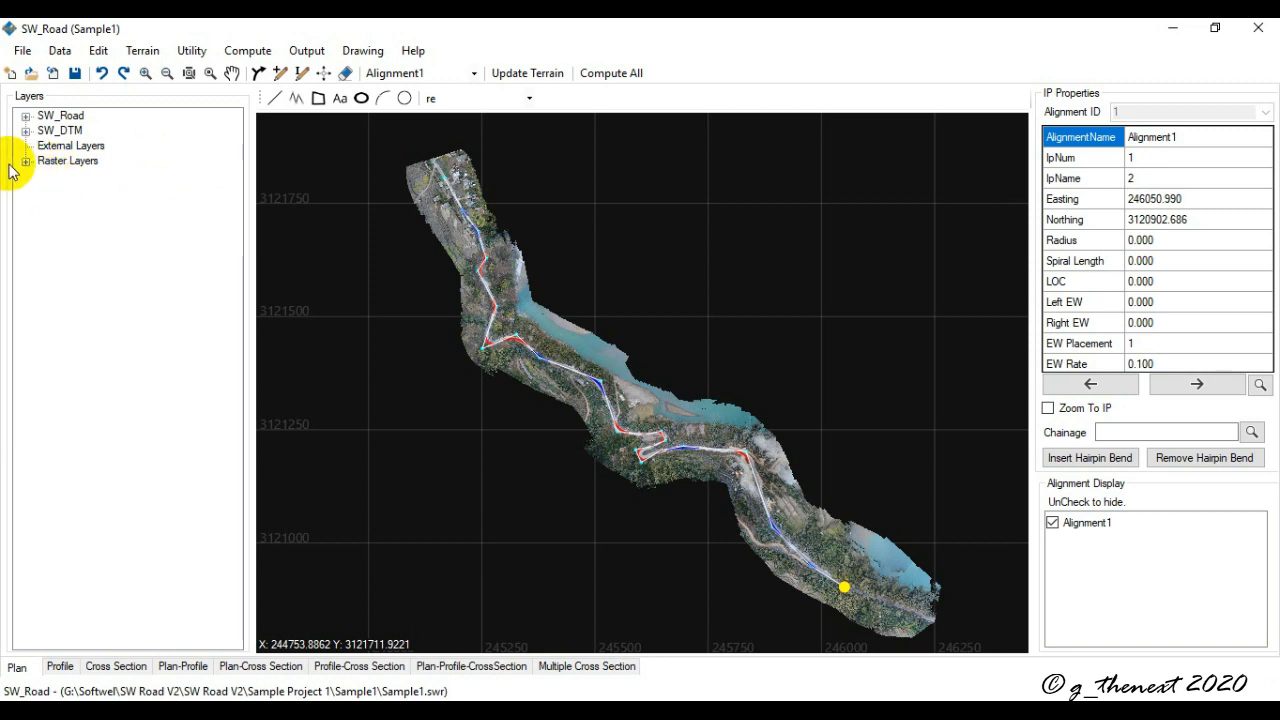
Hide the Sample1 raster, then remove both the GoogleSatellite and Sample1 raster layers from the project
{"action": "left_click", "coordinate": [26, 162]}
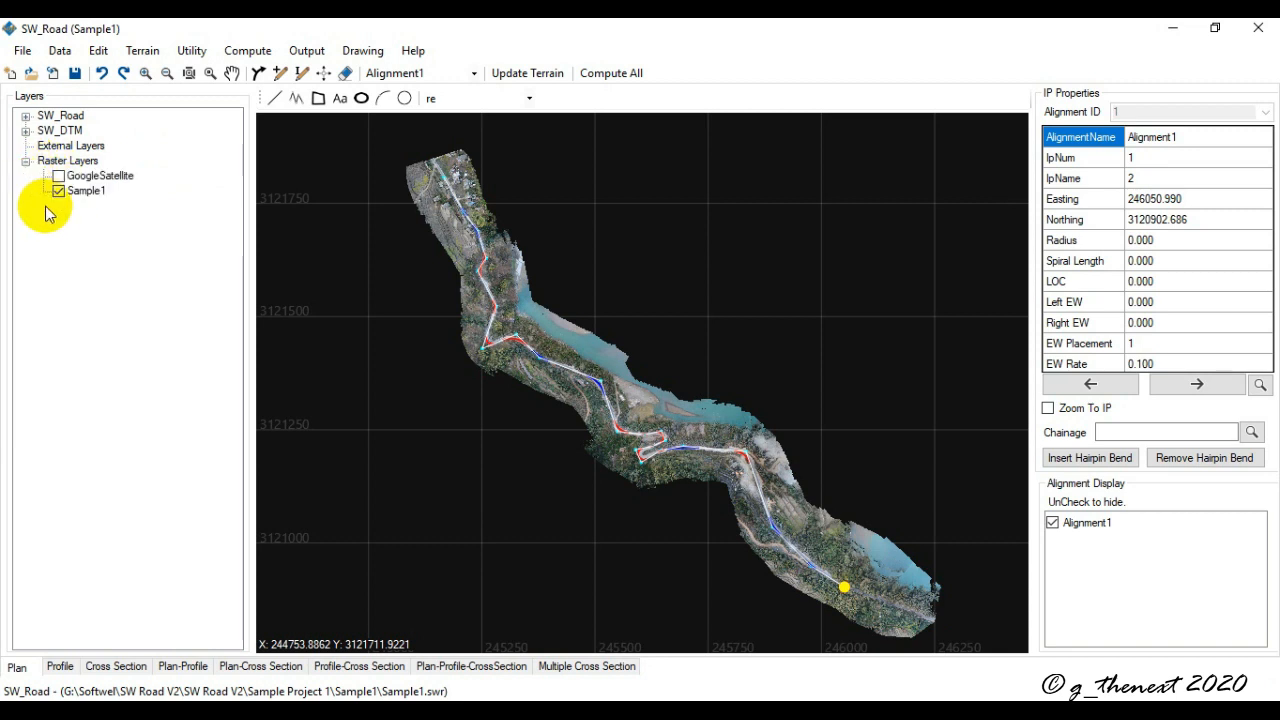
{"action": "left_click", "coordinate": [58, 191]}
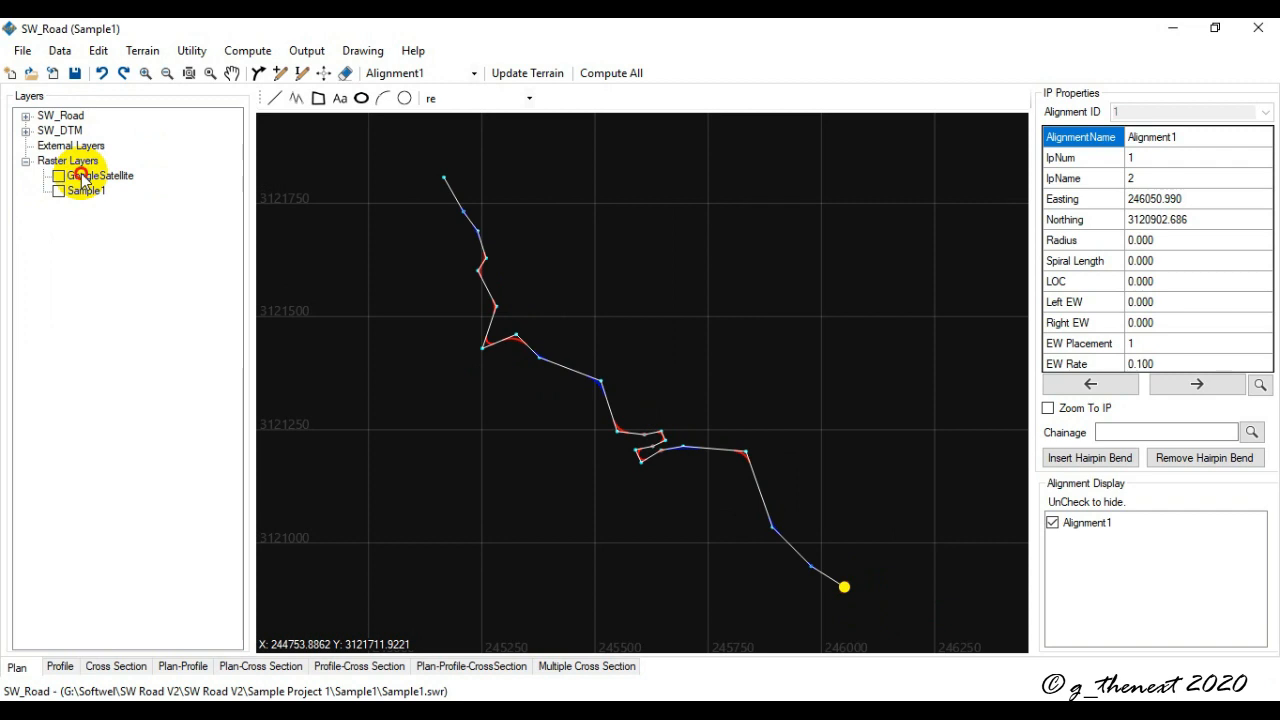
{"action": "right_click", "coordinate": [82, 175]}
{"action": "left_click", "coordinate": [113, 229]}
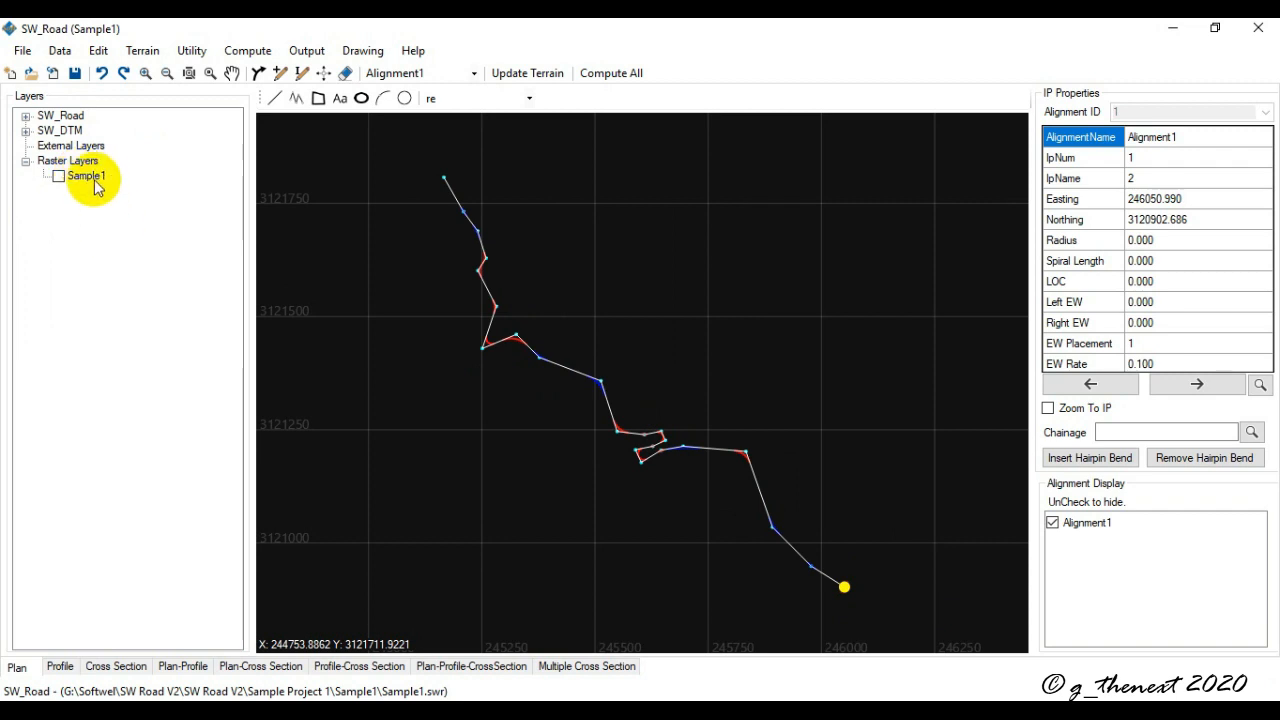
{"action": "right_click", "coordinate": [92, 176]}
{"action": "left_click", "coordinate": [141, 235]}
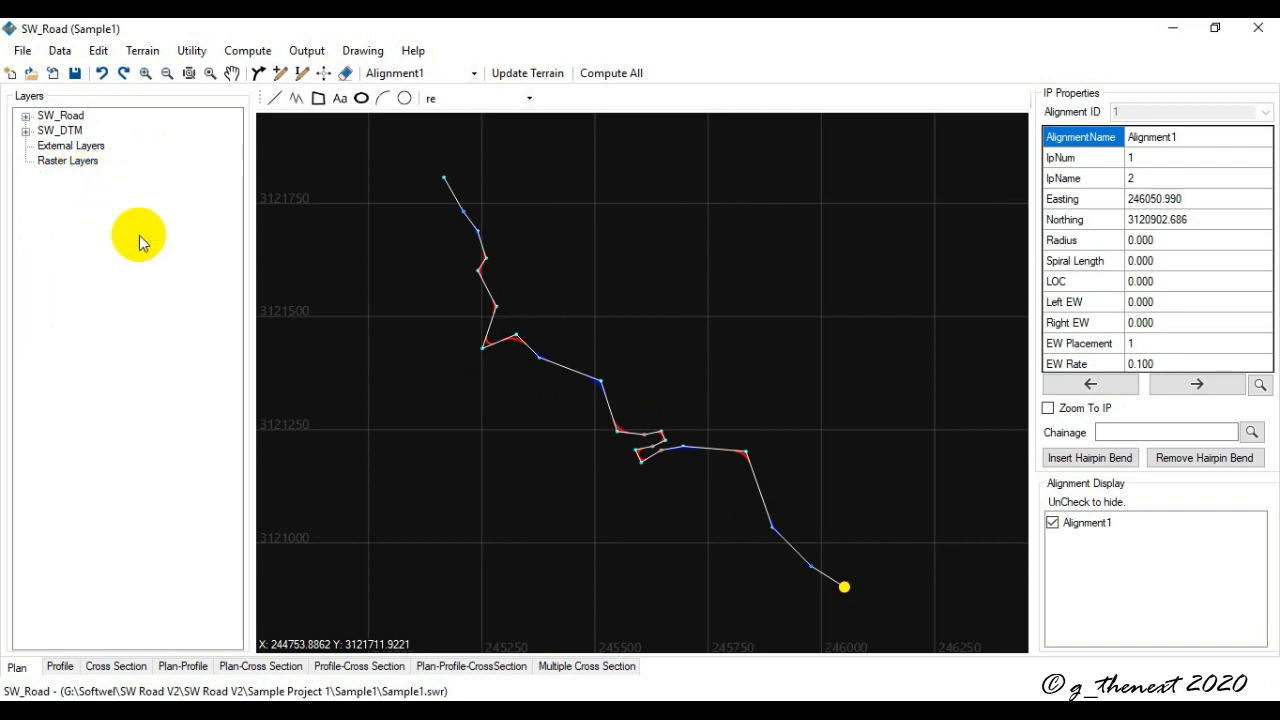
Show every hidden SW_DTM layer, from Boundary to Triangles, and collapse the group
{"action": "left_click", "coordinate": [27, 132]}
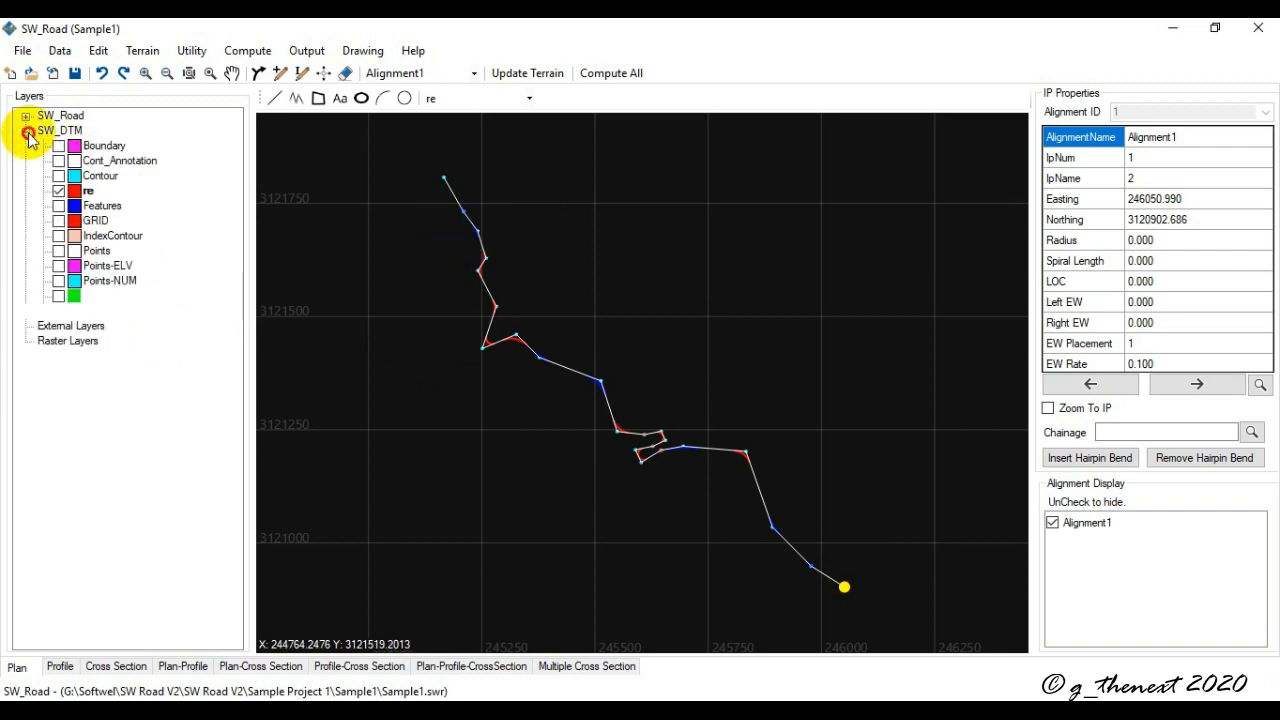
{"action": "left_click", "coordinate": [58, 146]}
{"action": "left_click", "coordinate": [60, 160]}
{"action": "left_click", "coordinate": [60, 176]}
{"action": "left_click", "coordinate": [60, 206]}
{"action": "left_click", "coordinate": [61, 221]}
{"action": "left_click", "coordinate": [62, 236]}
{"action": "left_click", "coordinate": [59, 251]}
{"action": "left_click", "coordinate": [59, 266]}
{"action": "left_click", "coordinate": [59, 281]}
{"action": "left_click", "coordinate": [59, 296]}
{"action": "left_click", "coordinate": [59, 311]}
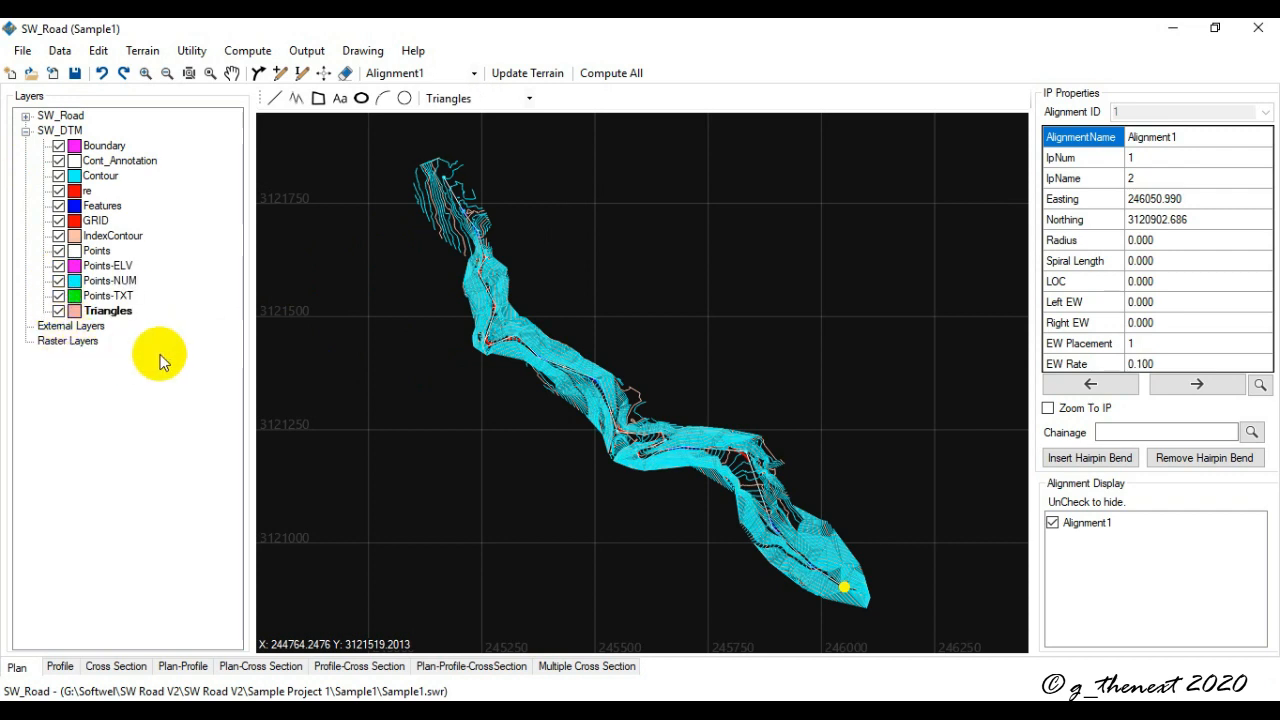
{"action": "left_click", "coordinate": [26, 131]}
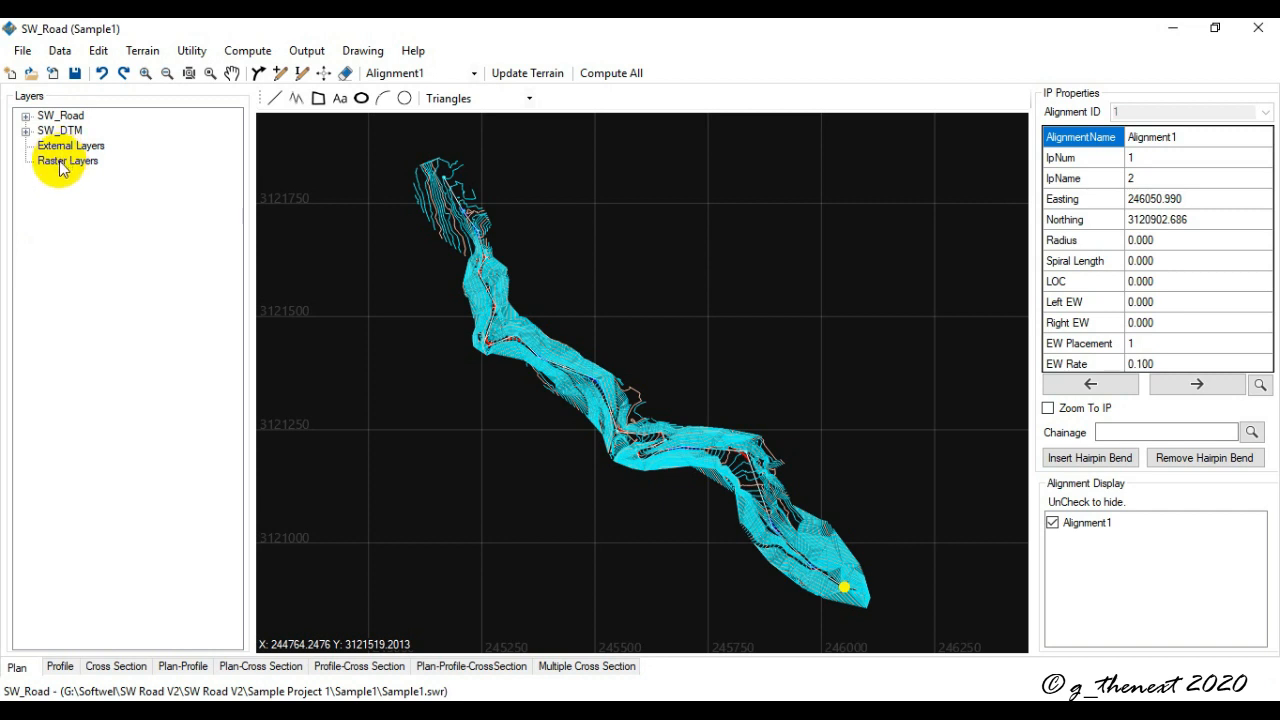
Add the Sample1 Mbtiles raster from the image folder inside the Sample1 project folder
{"action": "right_click", "coordinate": [60, 169]}
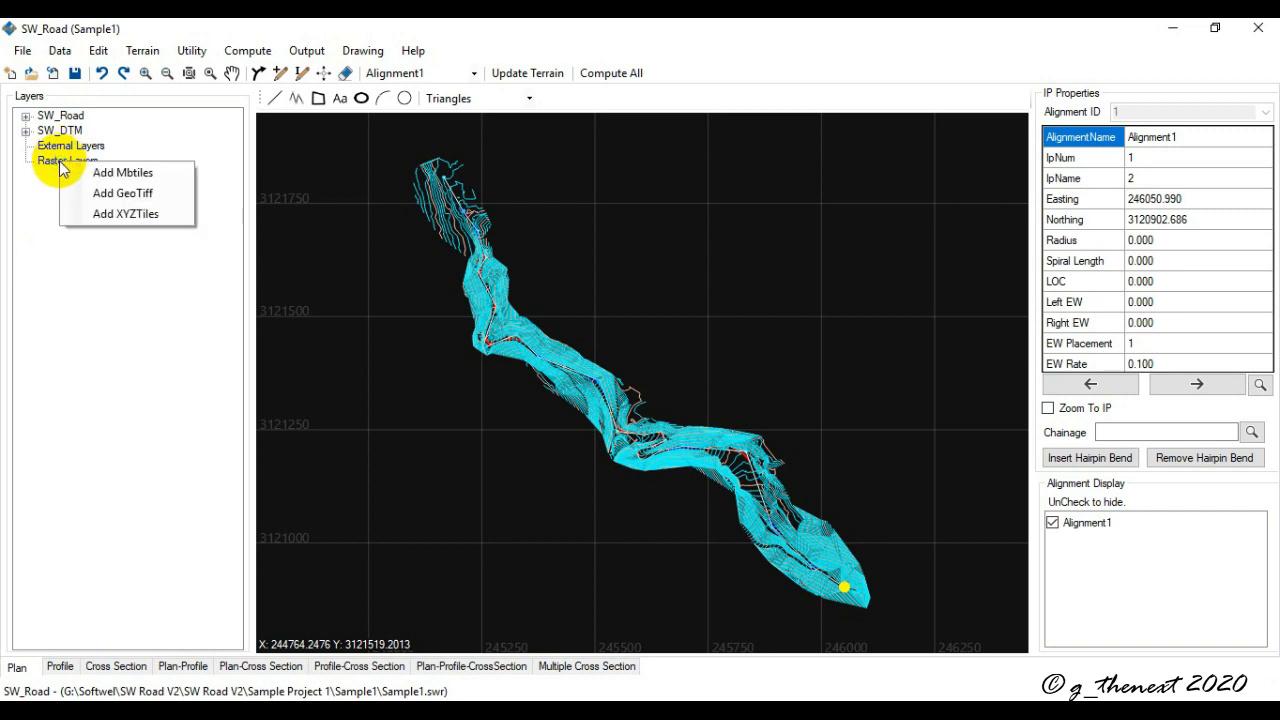
{"action": "left_click", "coordinate": [134, 173]}
{"action": "double_click", "coordinate": [229, 193]}
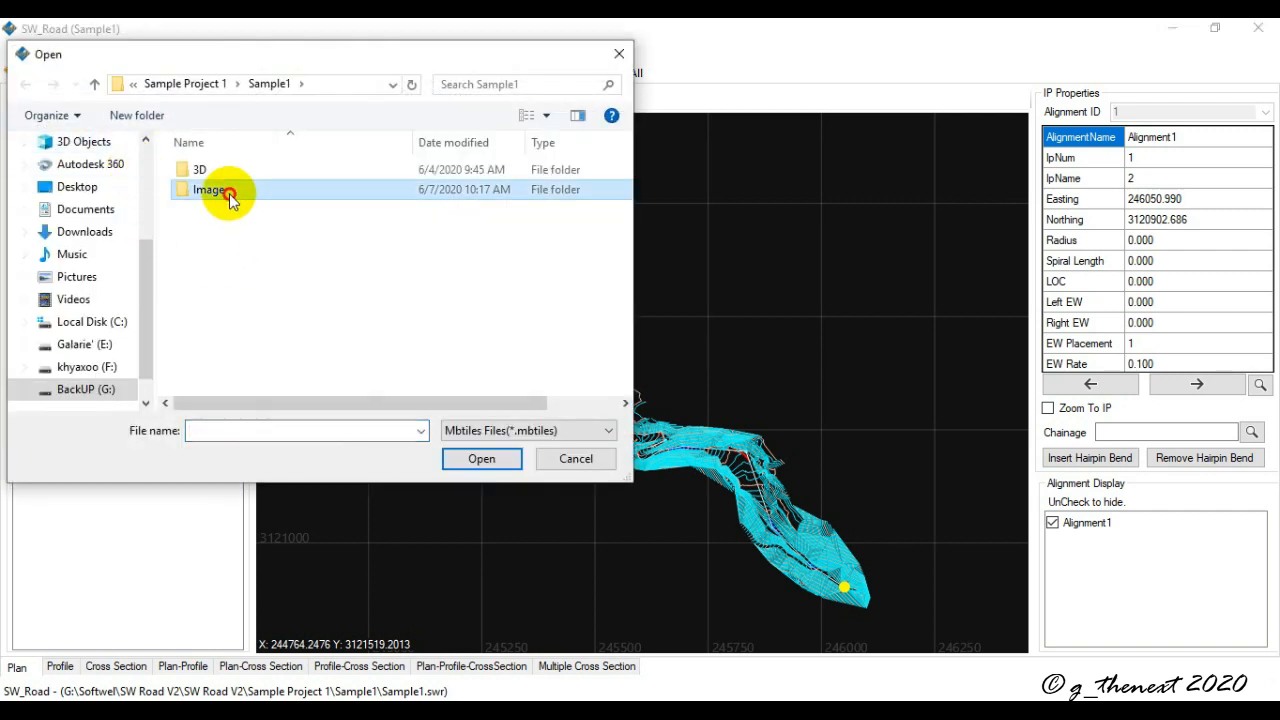
{"action": "double_click", "coordinate": [215, 170]}
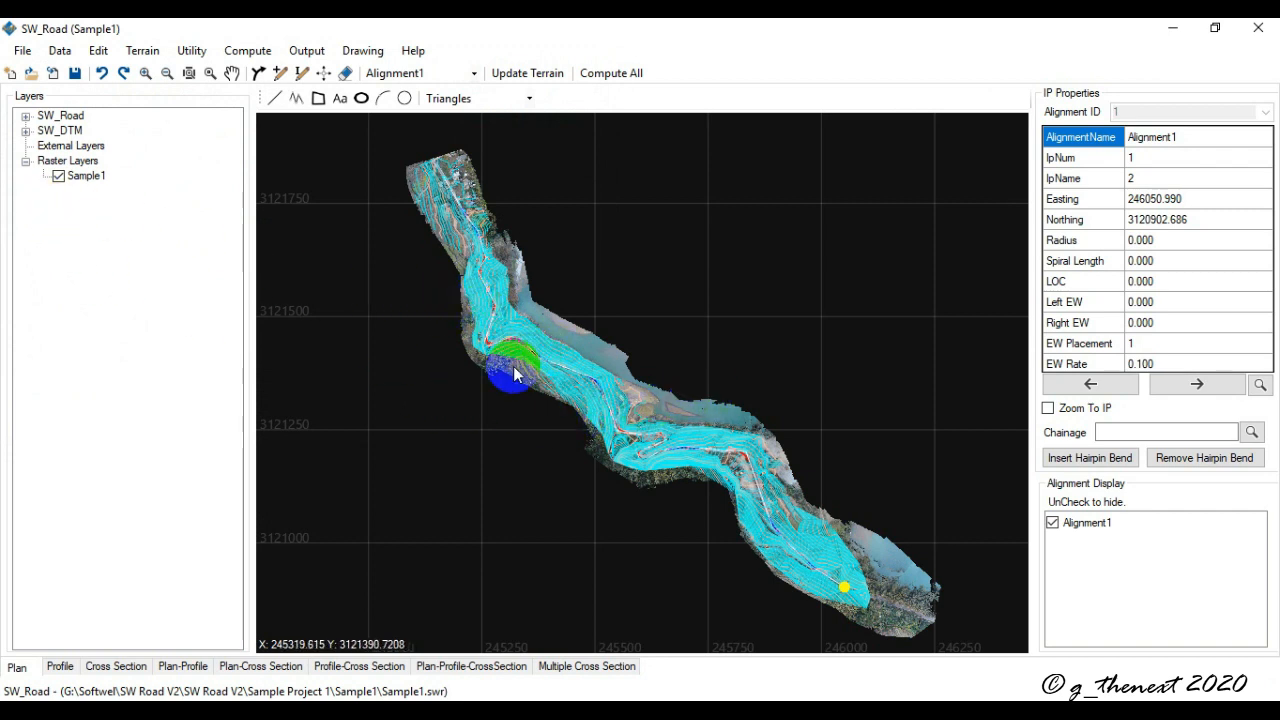
Hide every SW_DTM layer, from Boundary to Triangles, and collapse the group
{"action": "left_click", "coordinate": [26, 130]}
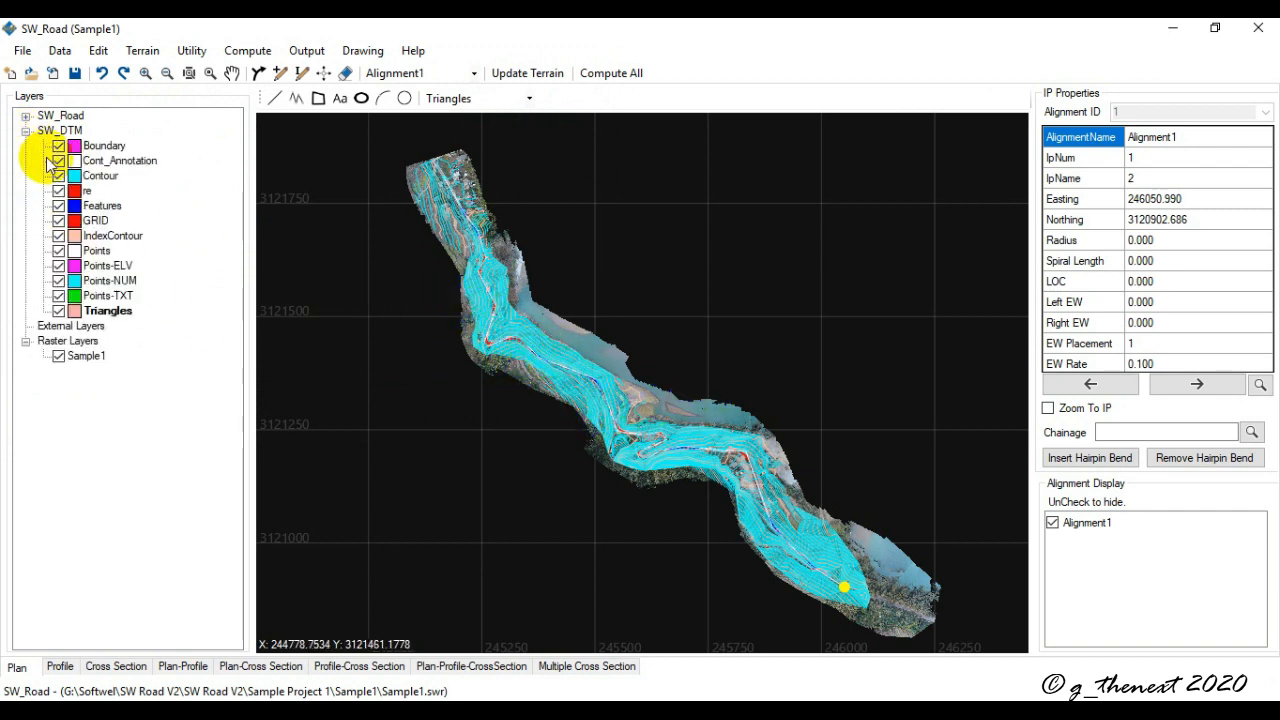
{"action": "left_click", "coordinate": [58, 145]}
{"action": "left_click", "coordinate": [58, 160]}
{"action": "left_click", "coordinate": [58, 175]}
{"action": "left_click", "coordinate": [58, 190]}
{"action": "left_click", "coordinate": [58, 205]}
{"action": "left_click", "coordinate": [58, 220]}
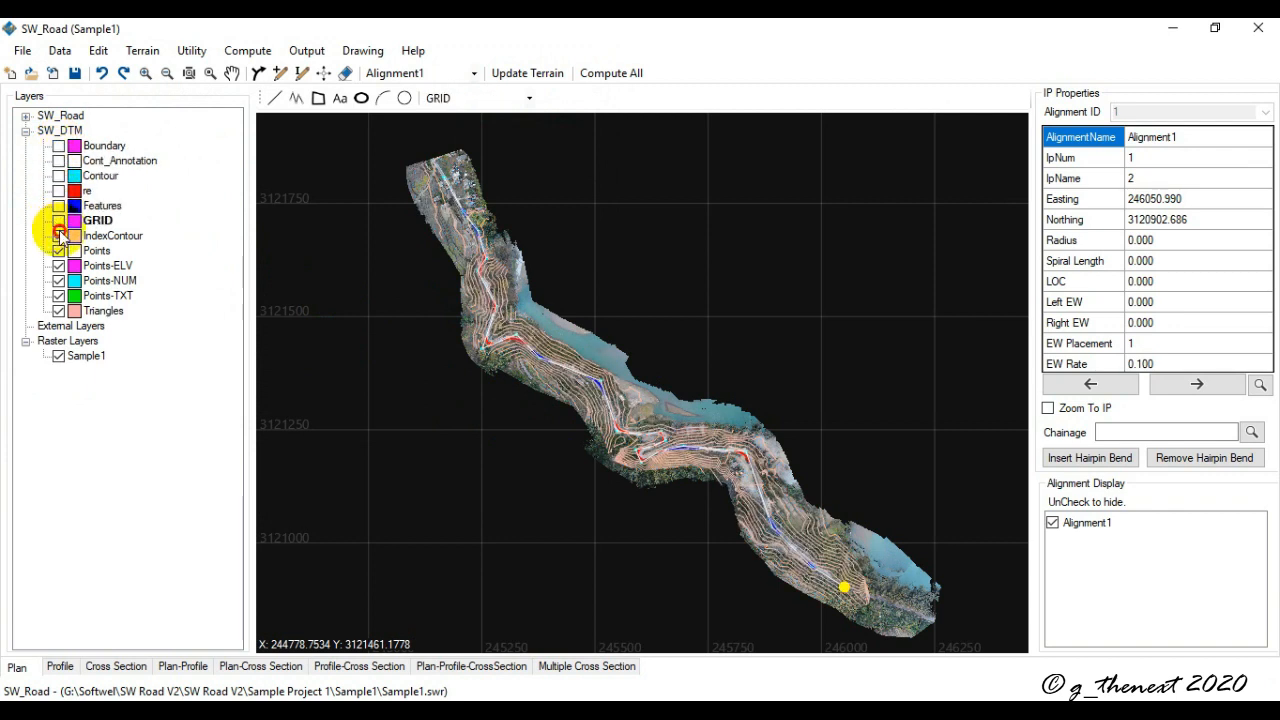
{"action": "left_click", "coordinate": [58, 235]}
{"action": "left_click", "coordinate": [58, 250]}
{"action": "left_click", "coordinate": [58, 266]}
{"action": "left_click", "coordinate": [58, 281]}
{"action": "left_click", "coordinate": [58, 295]}
{"action": "left_click", "coordinate": [58, 310]}
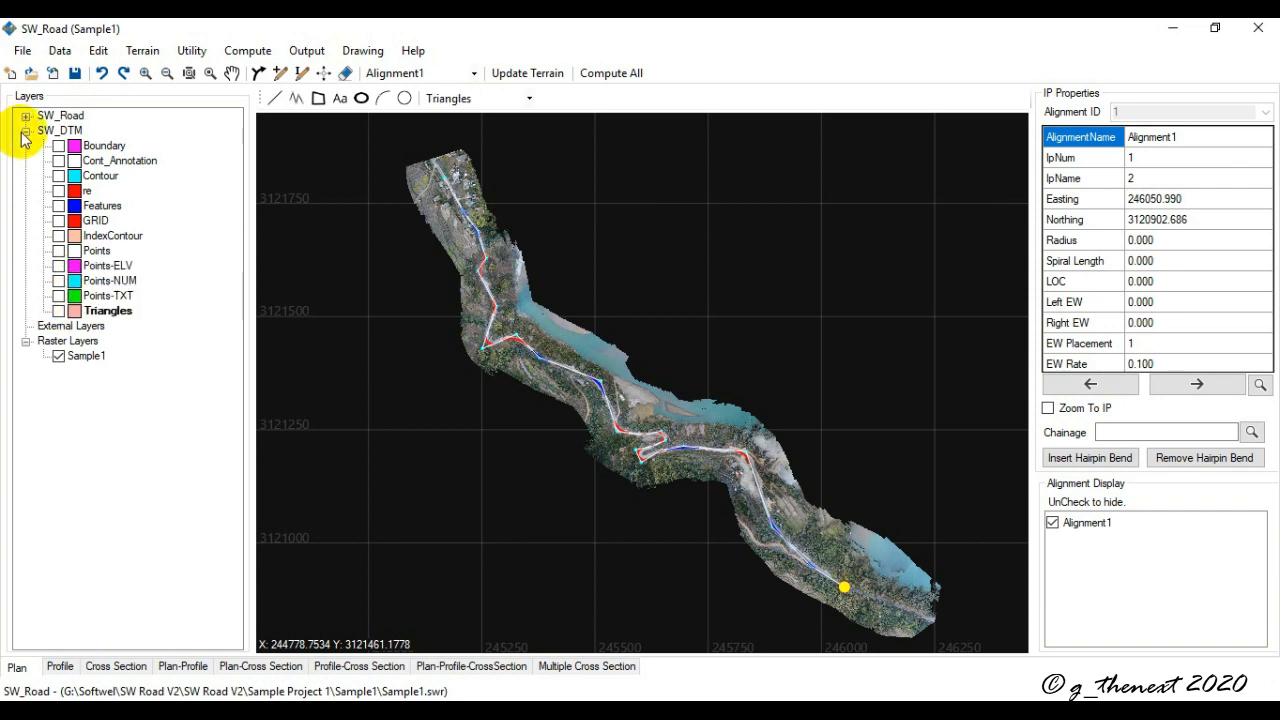
{"action": "left_click", "coordinate": [25, 130]}
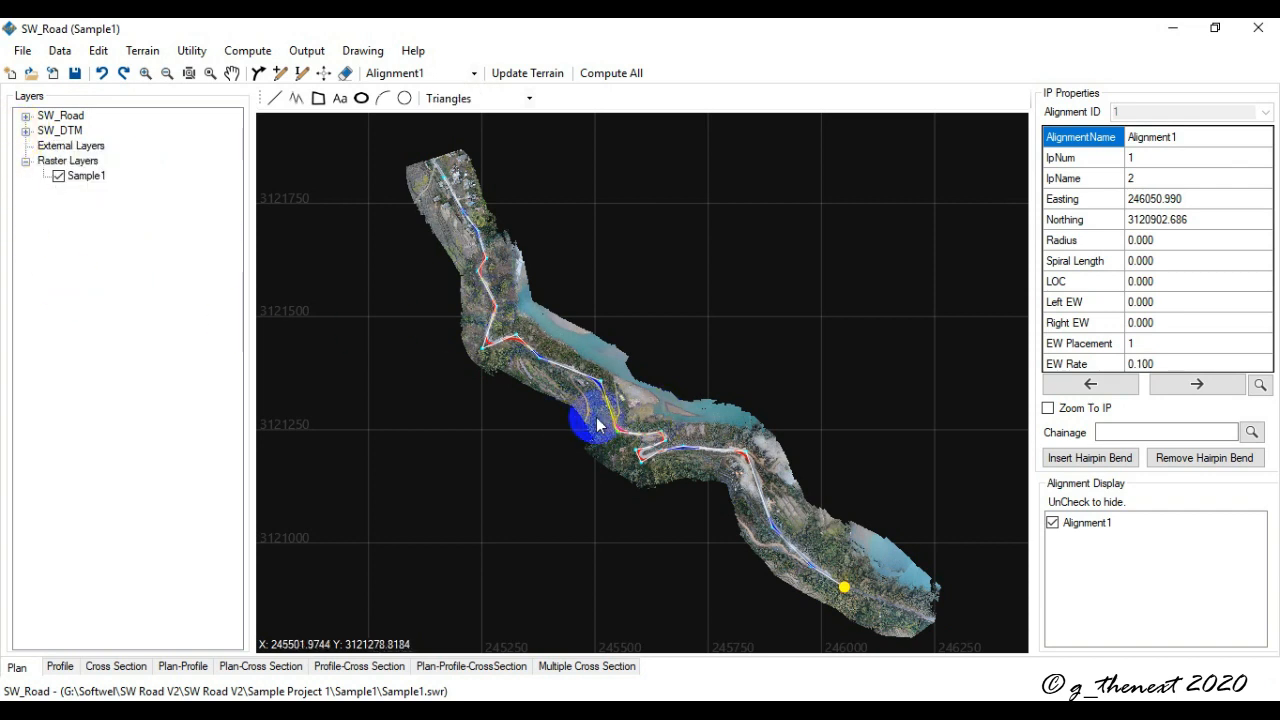
Add an XYZ tile raster layer using the Google Satellite default connection
{"action": "scroll", "coordinate": [658, 454], "scroll_direction": "up", "scroll_amount": 7}
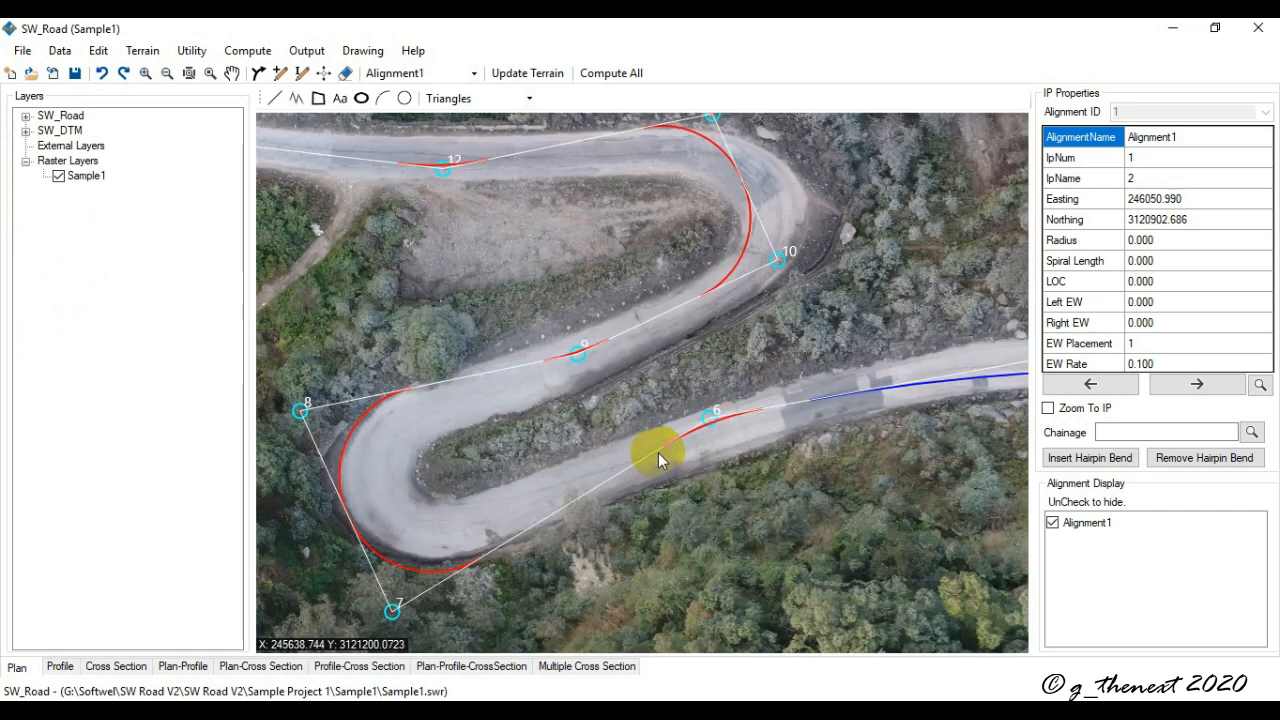
{"action": "scroll", "coordinate": [658, 454], "scroll_direction": "down", "scroll_amount": 7}
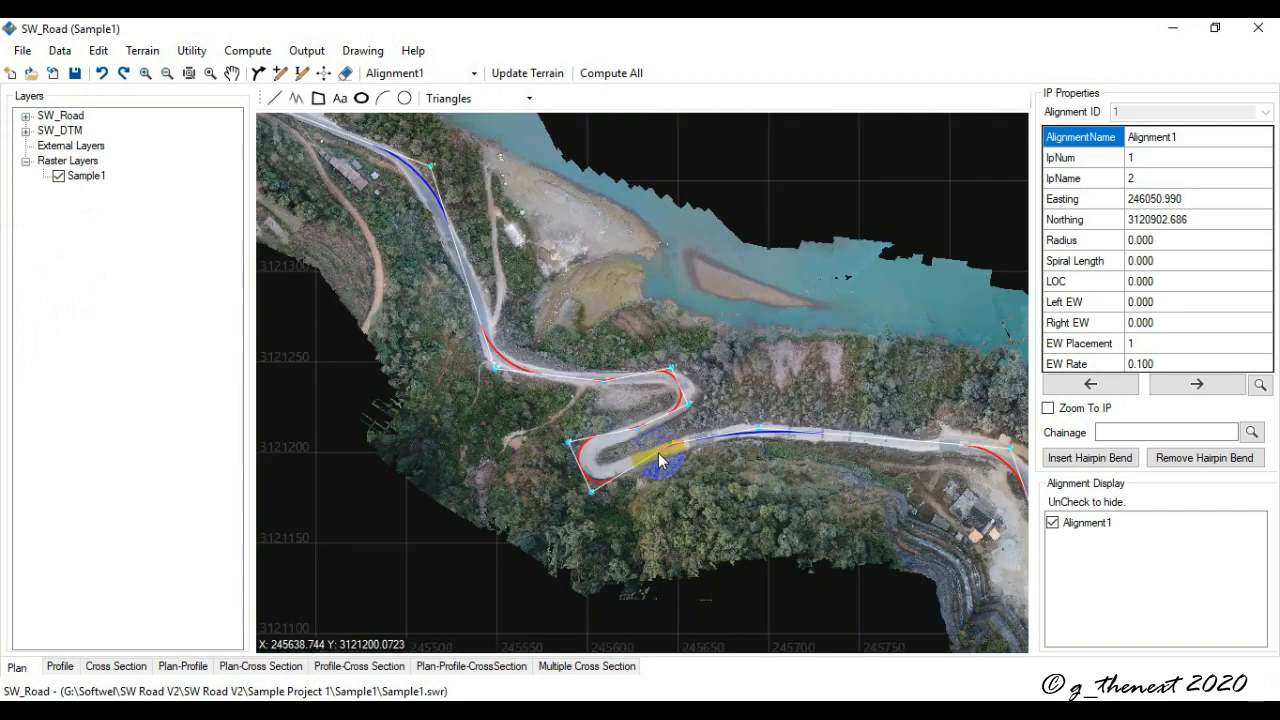
{"action": "right_click", "coordinate": [57, 170]}
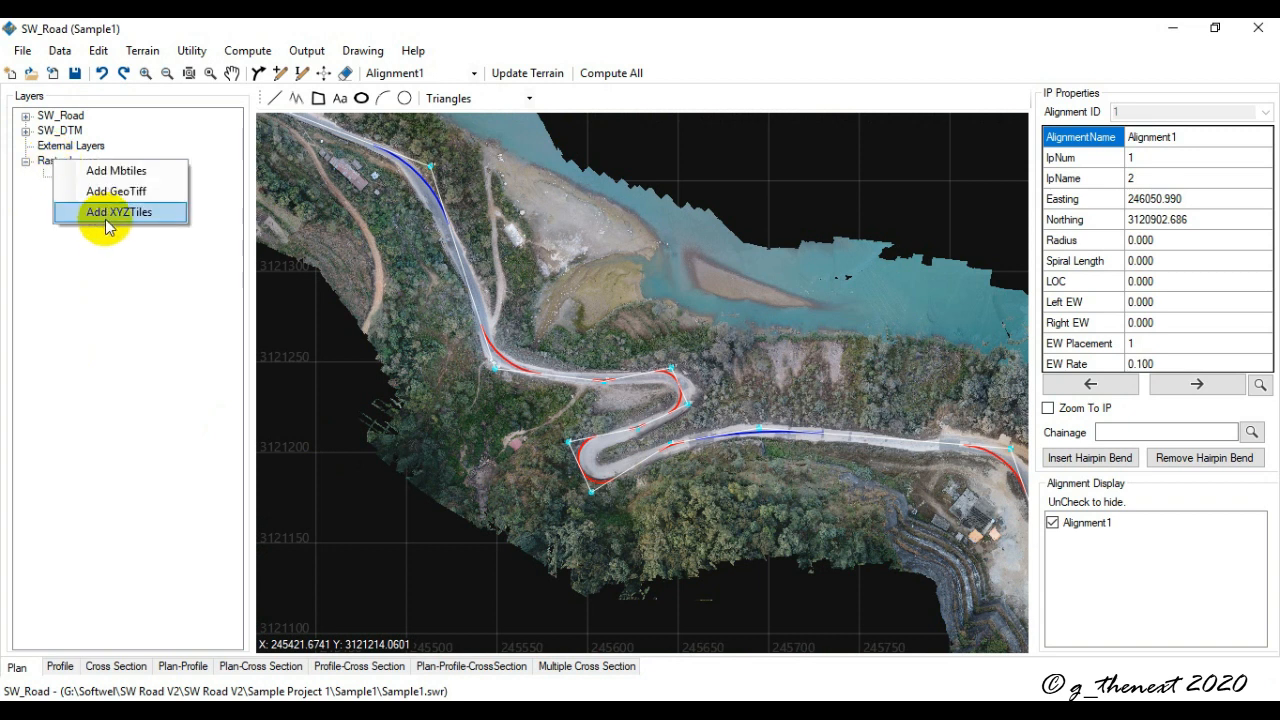
{"action": "left_click", "coordinate": [132, 212]}
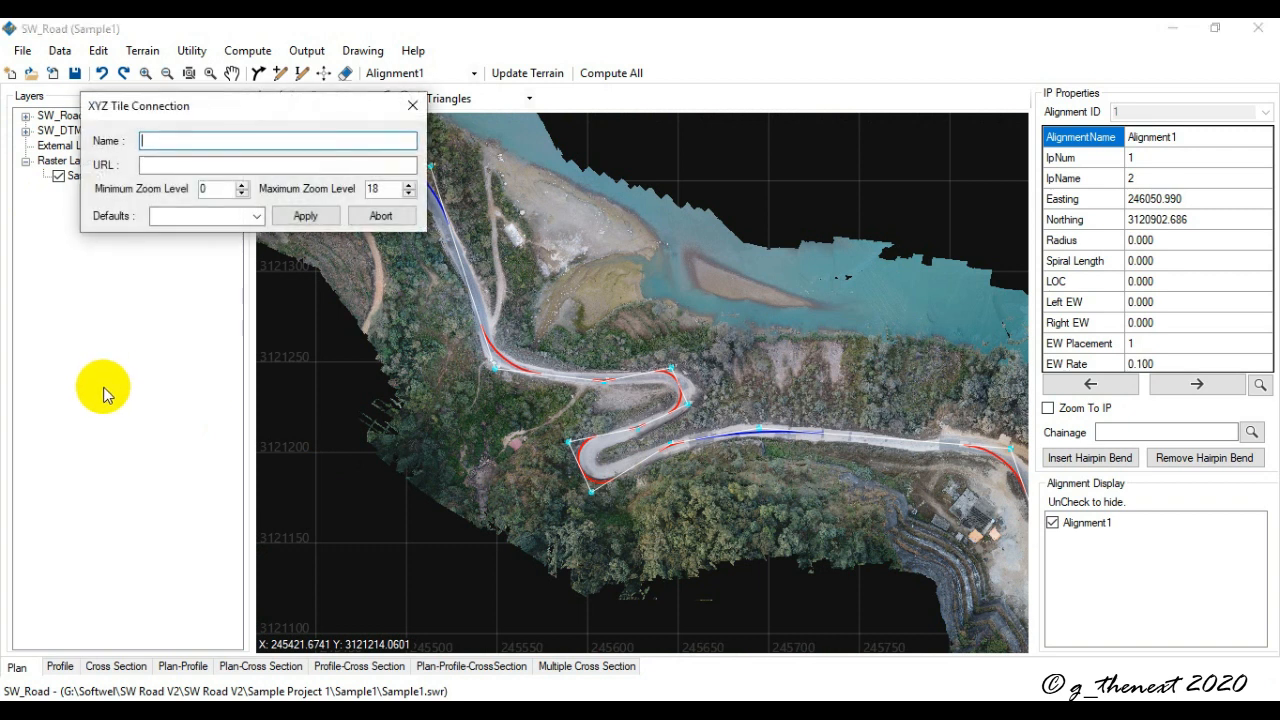
{"action": "left_click", "coordinate": [258, 217]}
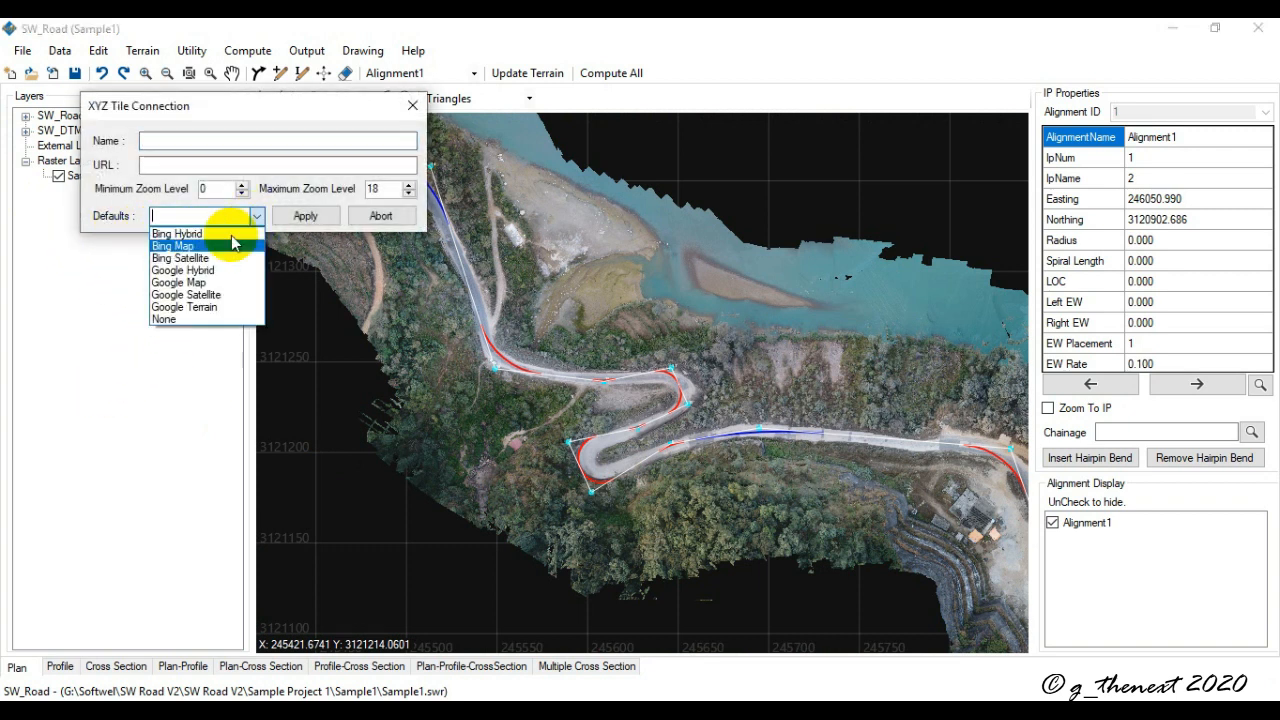
{"action": "left_click", "coordinate": [183, 296]}
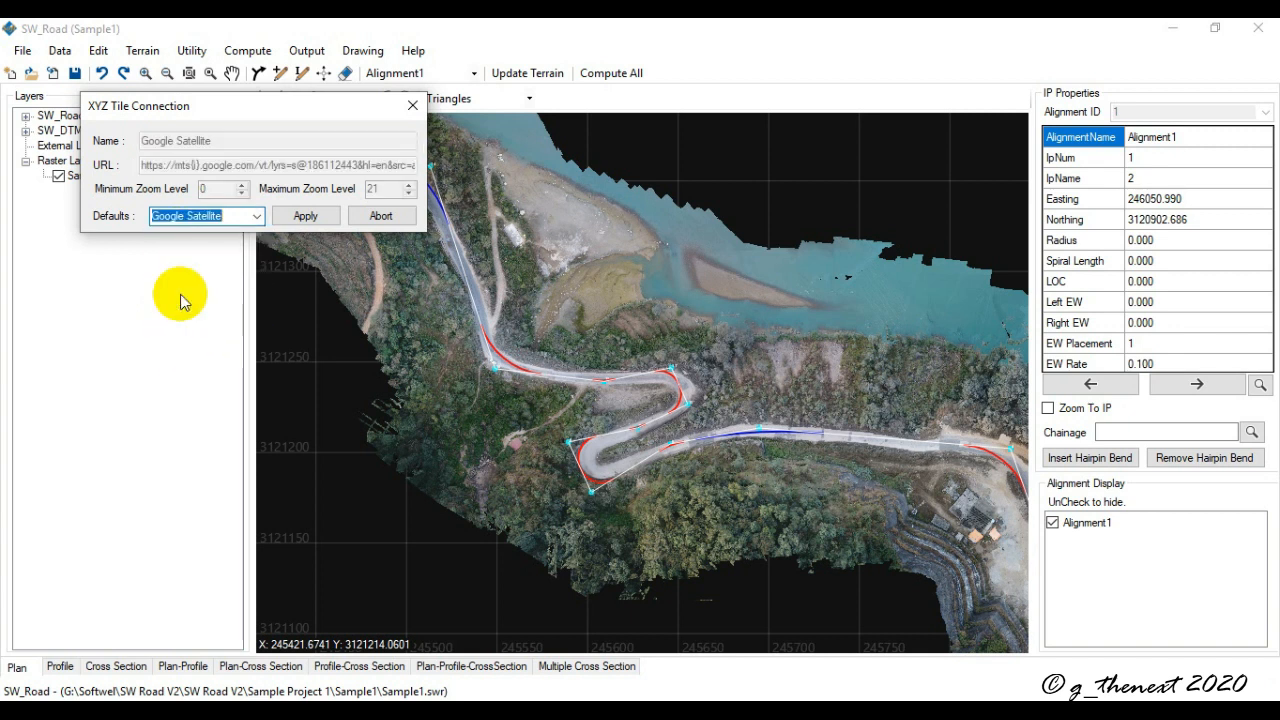
{"action": "left_click", "coordinate": [303, 216]}
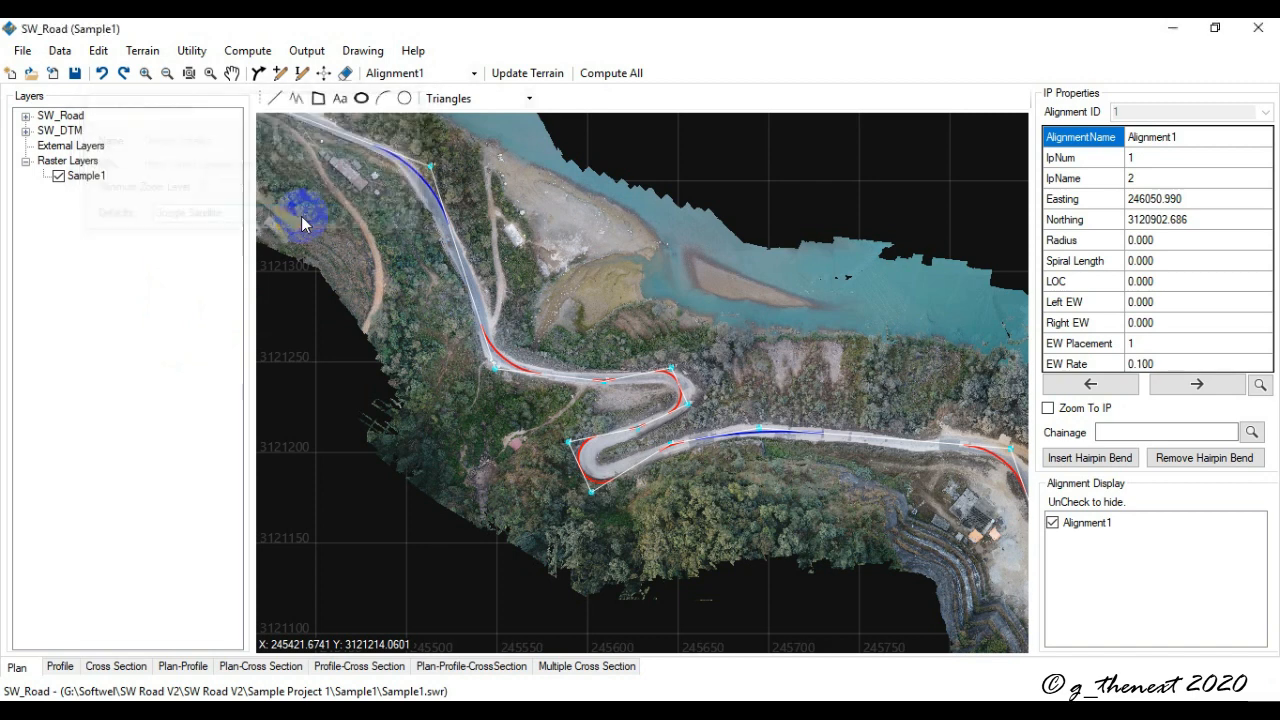
Hide the Sample1 raster and examine the Google Satellite imagery along and around the road alignment
{"action": "scroll", "coordinate": [487, 393], "scroll_direction": "down", "scroll_amount": 3}
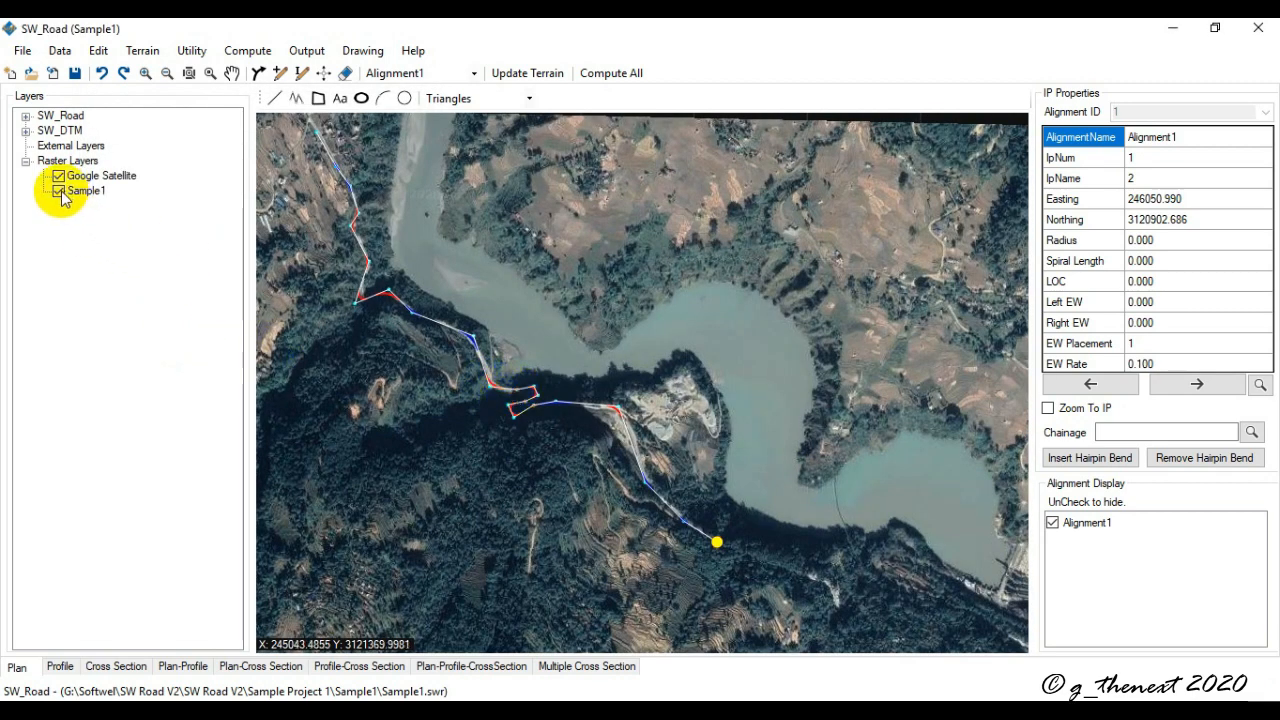
{"action": "scroll", "coordinate": [475, 391], "scroll_direction": "down", "scroll_amount": 6}
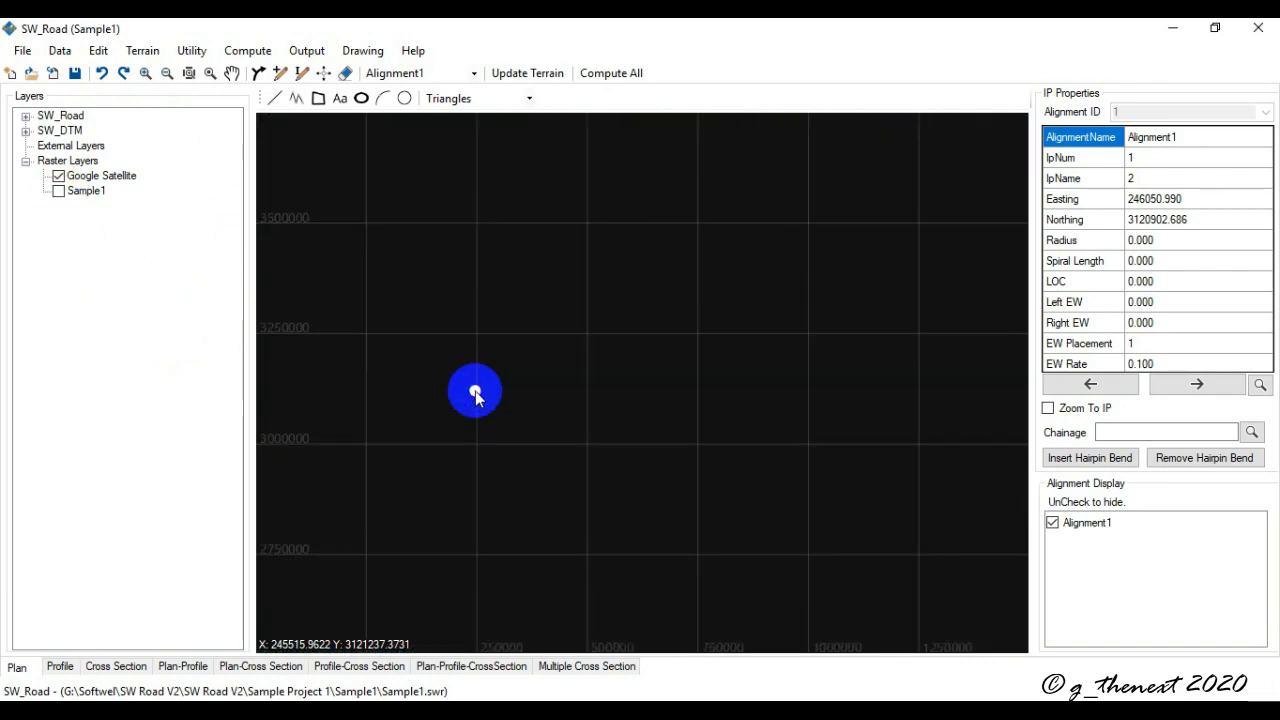
{"action": "left_click", "coordinate": [189, 73]}
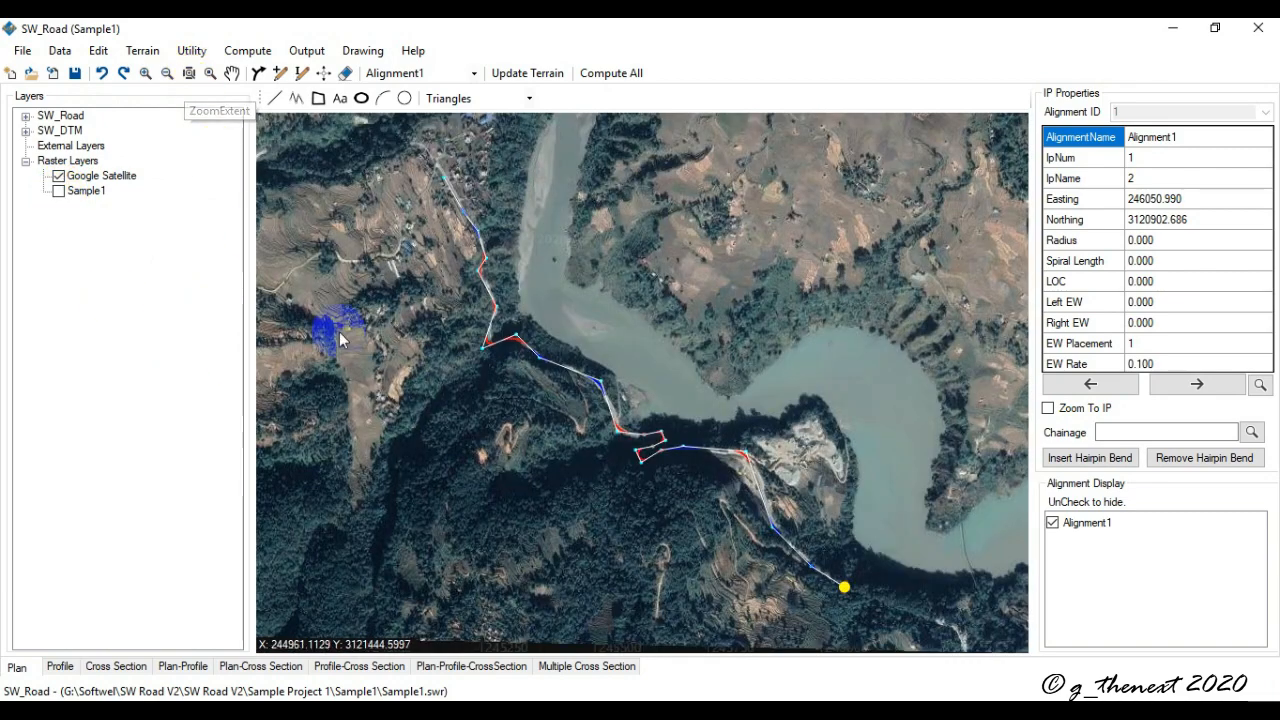
{"action": "scroll", "coordinate": [420, 385], "scroll_direction": "down", "scroll_amount": 3}
{"action": "scroll", "coordinate": [420, 382], "scroll_direction": "down", "scroll_amount": 2}
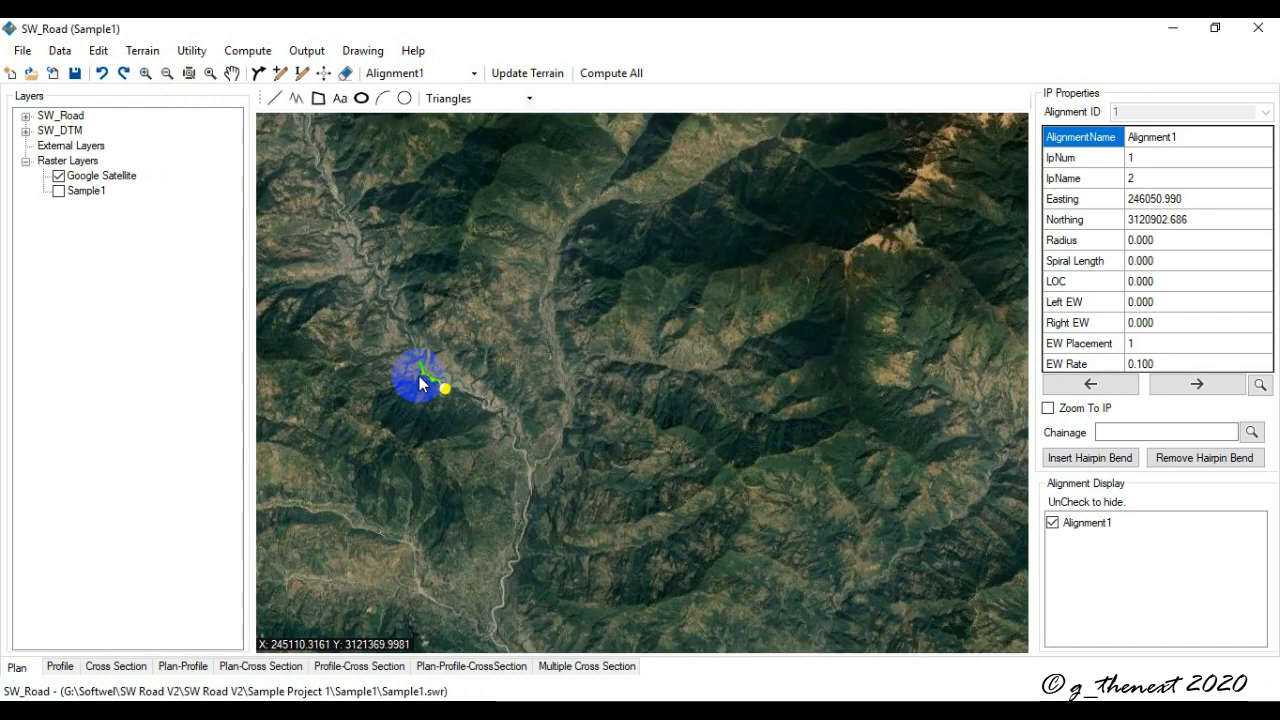
{"action": "middle_click_drag", "start_coordinate": [364, 394], "coordinate": [533, 272]}
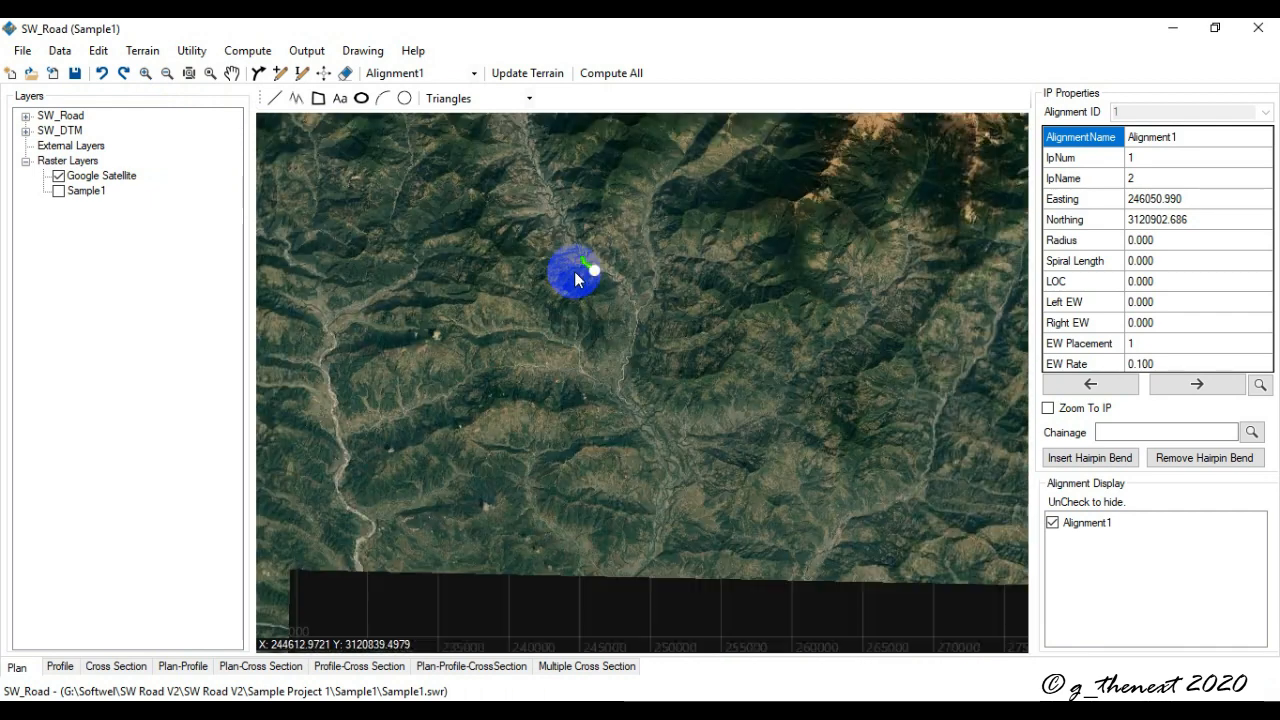
{"action": "scroll", "coordinate": [575, 273], "scroll_direction": "up", "scroll_amount": 5}
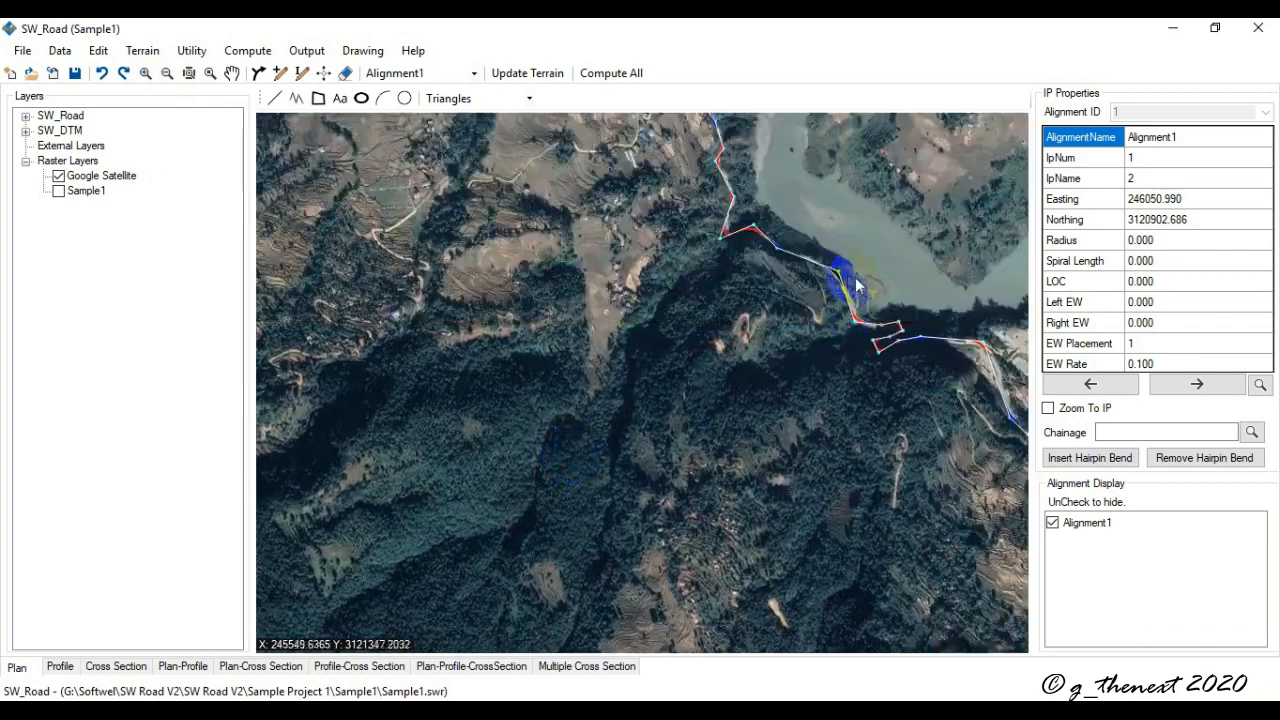
{"action": "middle_click_drag", "start_coordinate": [736, 258], "coordinate": [656, 390]}
{"action": "middle_click_drag", "start_coordinate": [619, 318], "coordinate": [588, 390]}
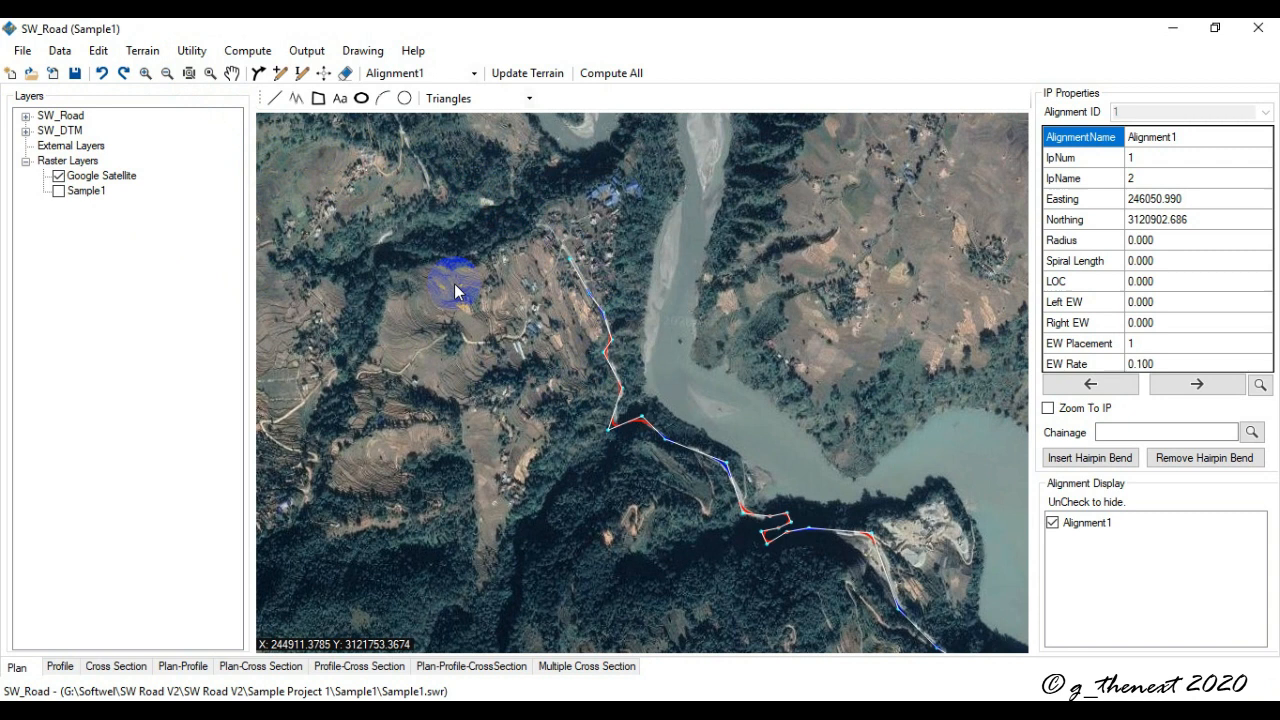
Examine the terrain model options for using the internal DTM or selecting a file
{"action": "left_click", "coordinate": [142, 50]}
{"action": "mouse_move", "coordinate": [204, 78]}
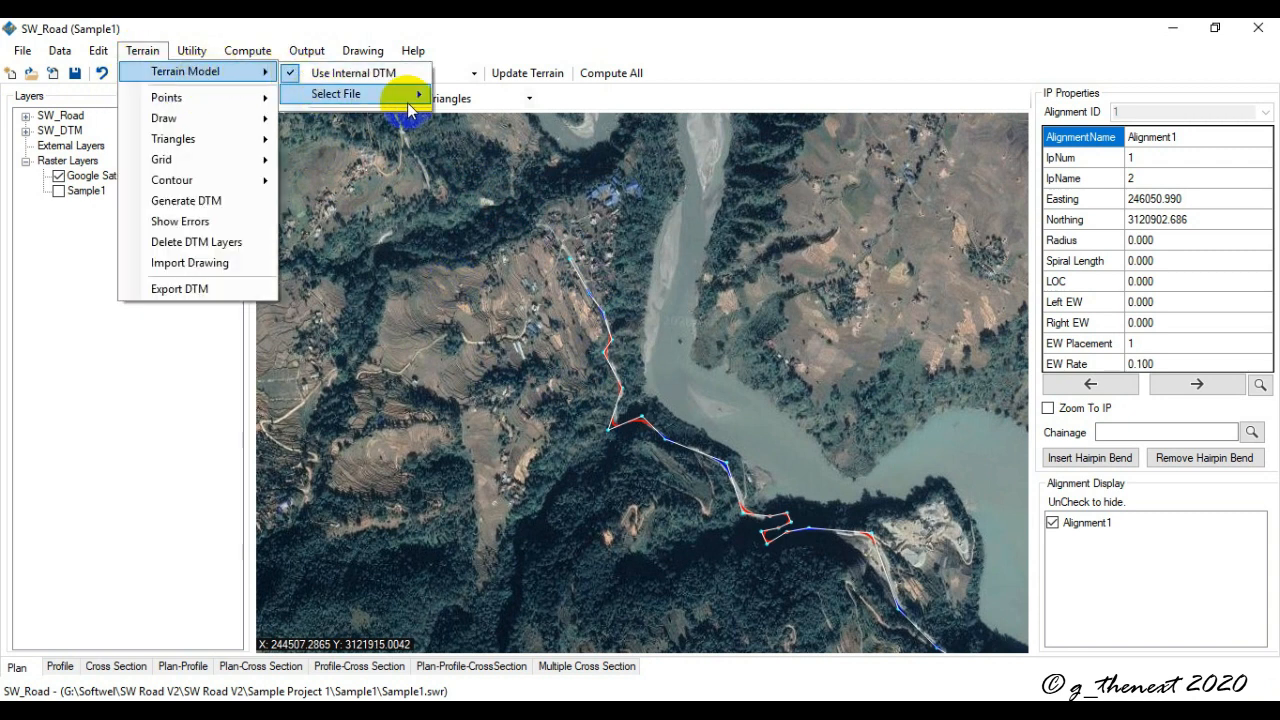
{"action": "mouse_move", "coordinate": [414, 94]}
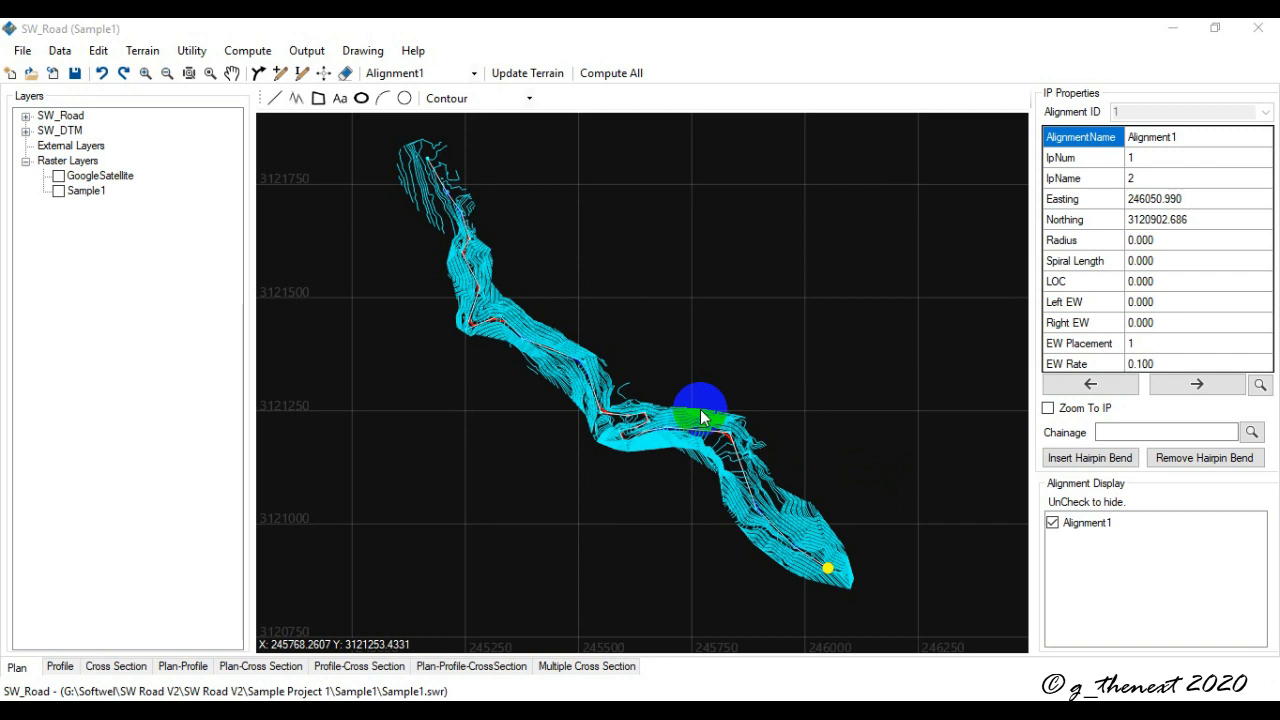
{"action": "scroll", "coordinate": [605, 470], "scroll_direction": "up", "scroll_amount": 2}
{"action": "scroll", "coordinate": [605, 470], "scroll_direction": "down", "scroll_amount": 2}
{"action": "scroll", "coordinate": [605, 470], "scroll_direction": "up", "scroll_amount": 2}
{"action": "scroll", "coordinate": [605, 470], "scroll_direction": "down", "scroll_amount": 3}
{"action": "scroll", "coordinate": [605, 470], "scroll_direction": "up", "scroll_amount": 2}
{"action": "scroll", "coordinate": [605, 470], "scroll_direction": "down", "scroll_amount": 3}
{"action": "scroll", "coordinate": [607, 475], "scroll_direction": "up", "scroll_amount": 4}
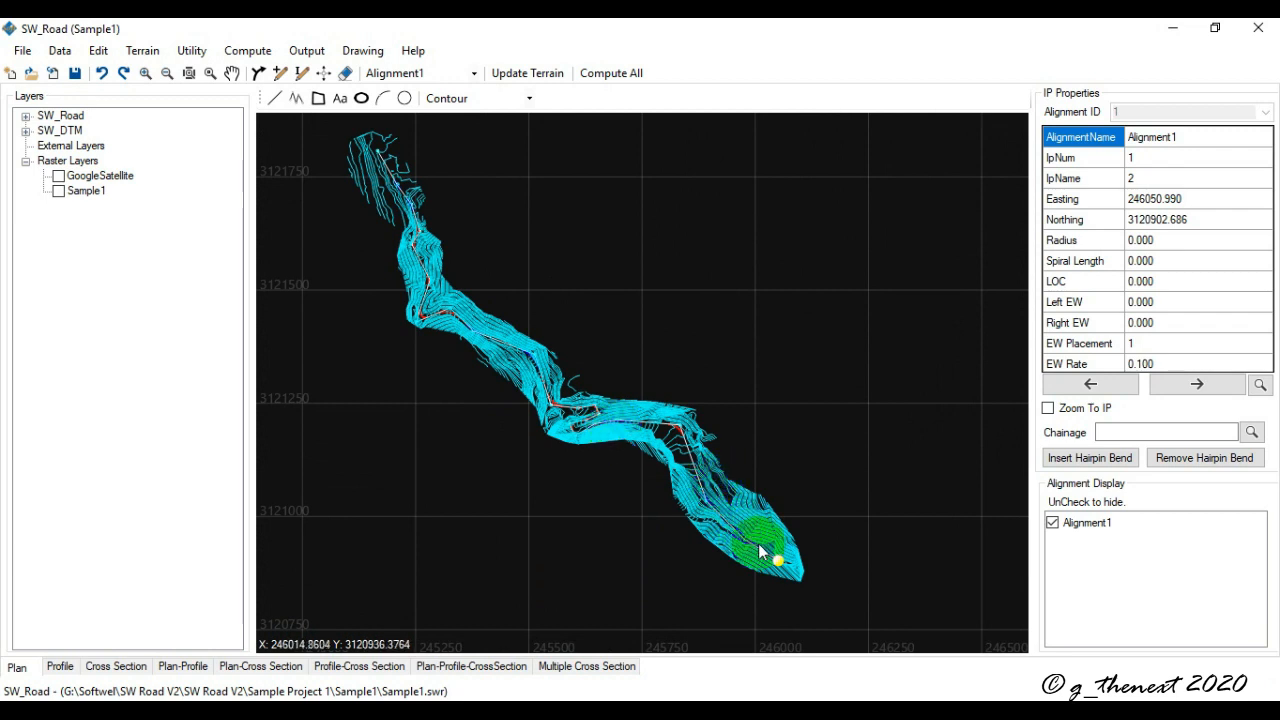
Create a new alignment named Alignment2 with a start chainage of 0
{"action": "scroll", "coordinate": [771, 562], "scroll_direction": "up", "scroll_amount": 3}
{"action": "middle_click_drag", "start_coordinate": [771, 562], "coordinate": [754, 486]}
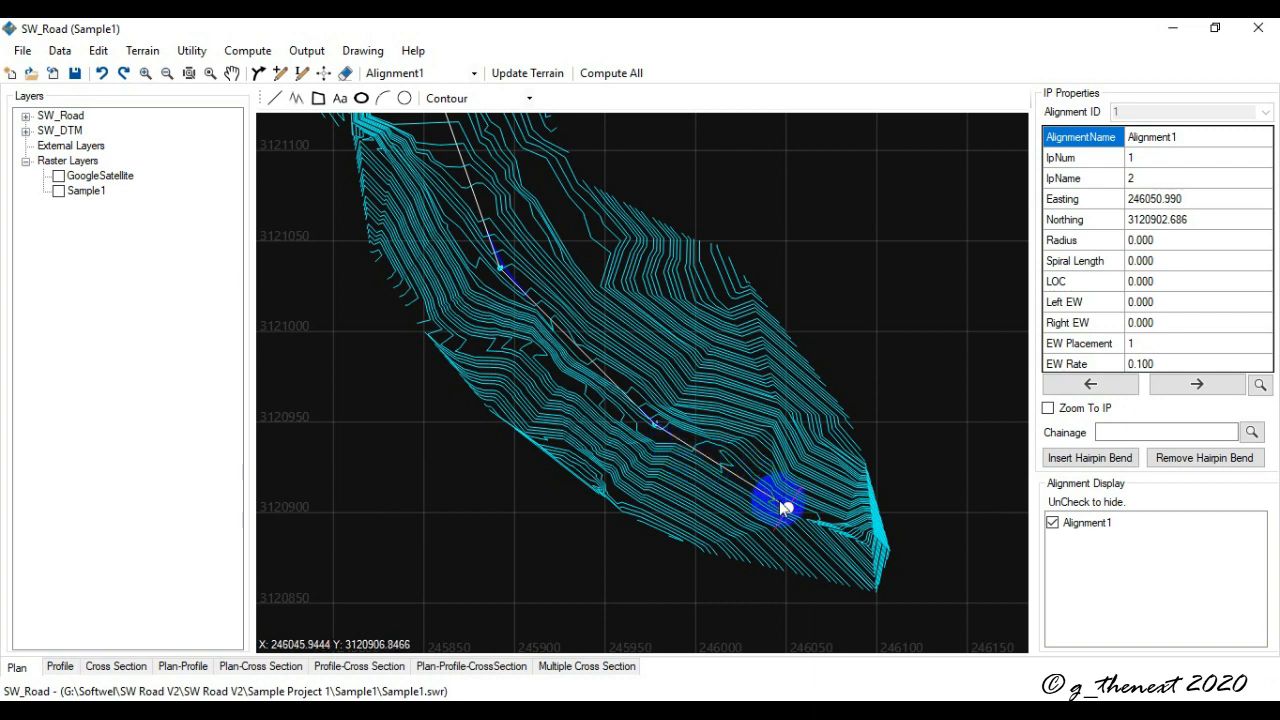
{"action": "scroll", "coordinate": [786, 508], "scroll_direction": "up", "scroll_amount": 5}
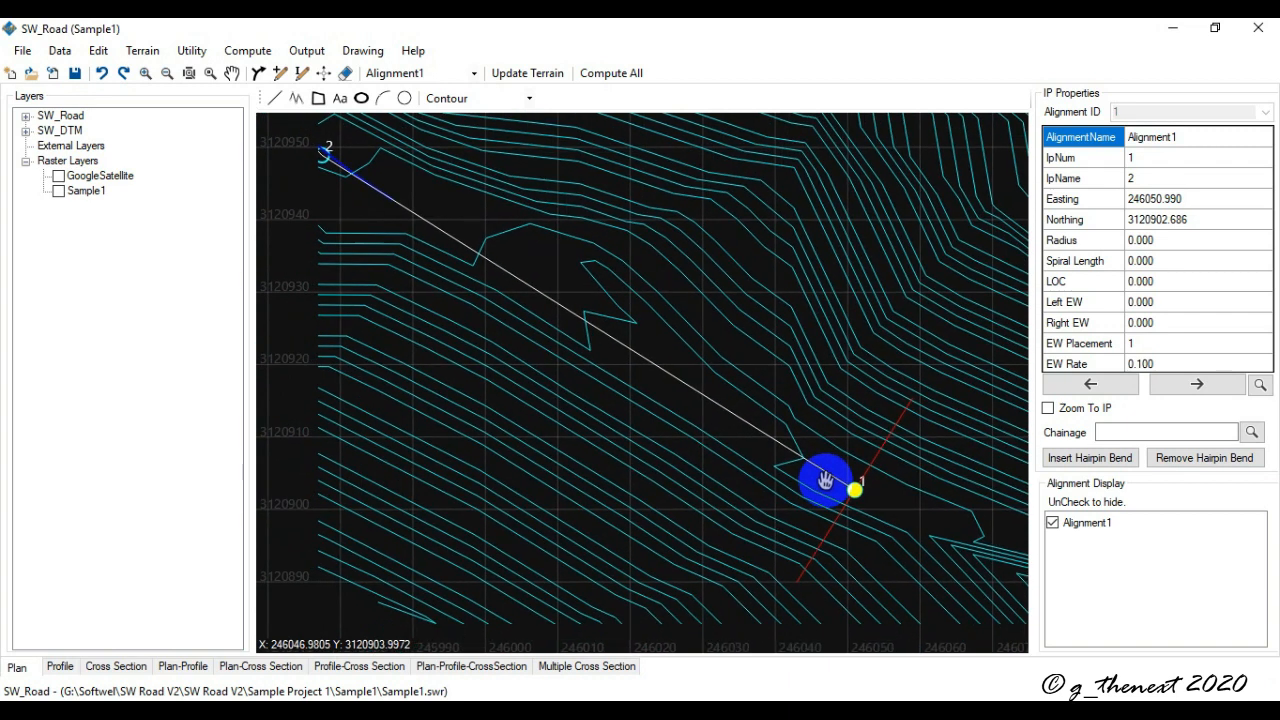
{"action": "left_click", "coordinate": [258, 74]}
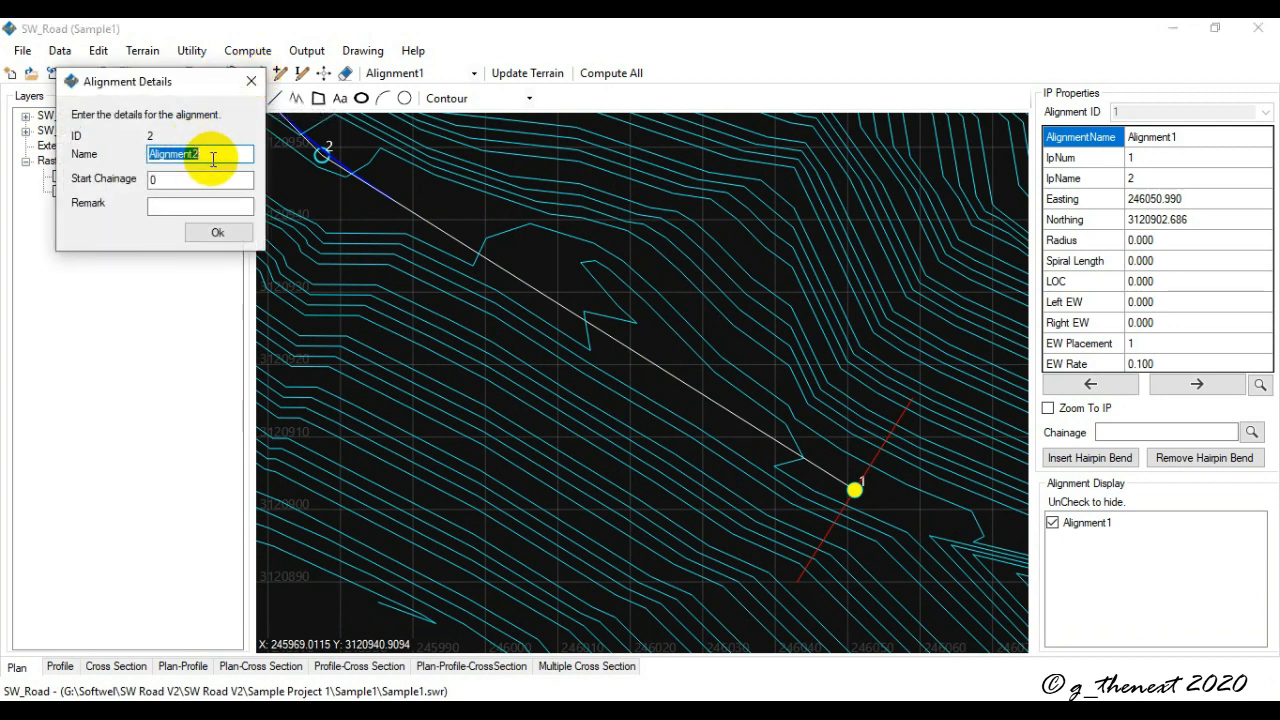
{"action": "left_click", "coordinate": [221, 235]}
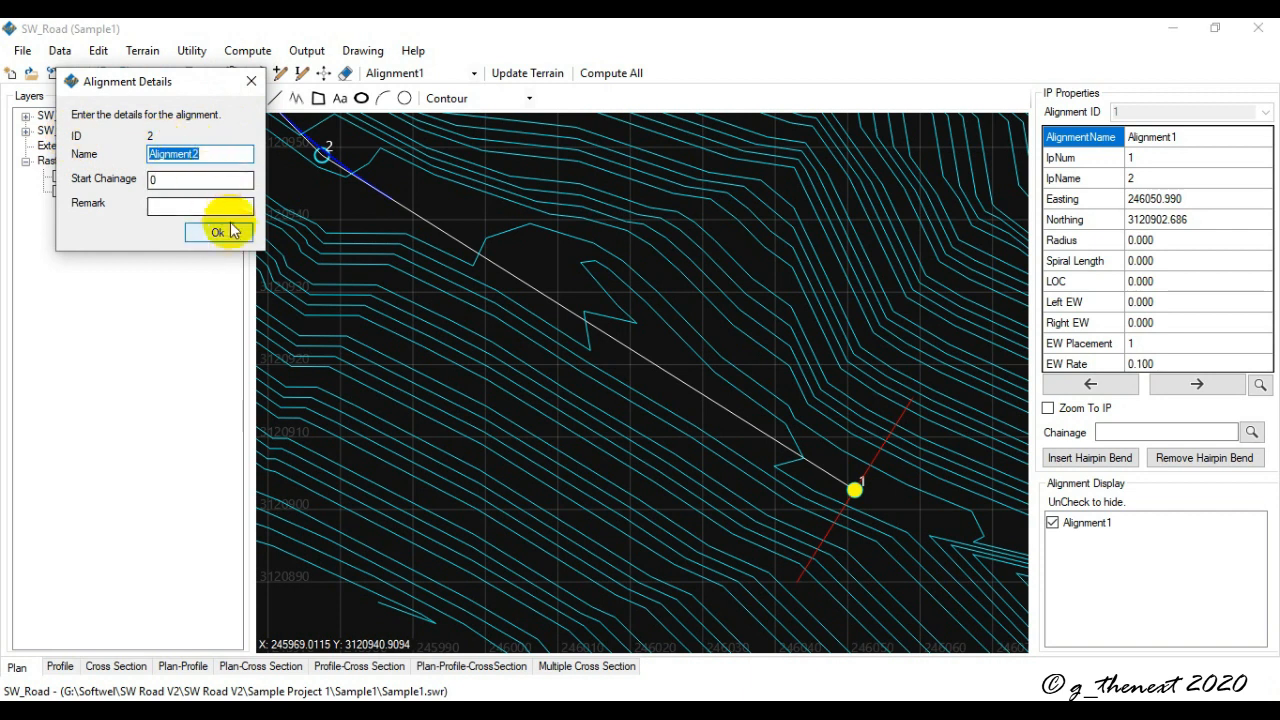
Draw Alignment2 as a five-point polyline alongside Alignment1, from about E 246047, N 3120898 to about E 245697, N 3121191
{"action": "left_click", "coordinate": [822, 523]}
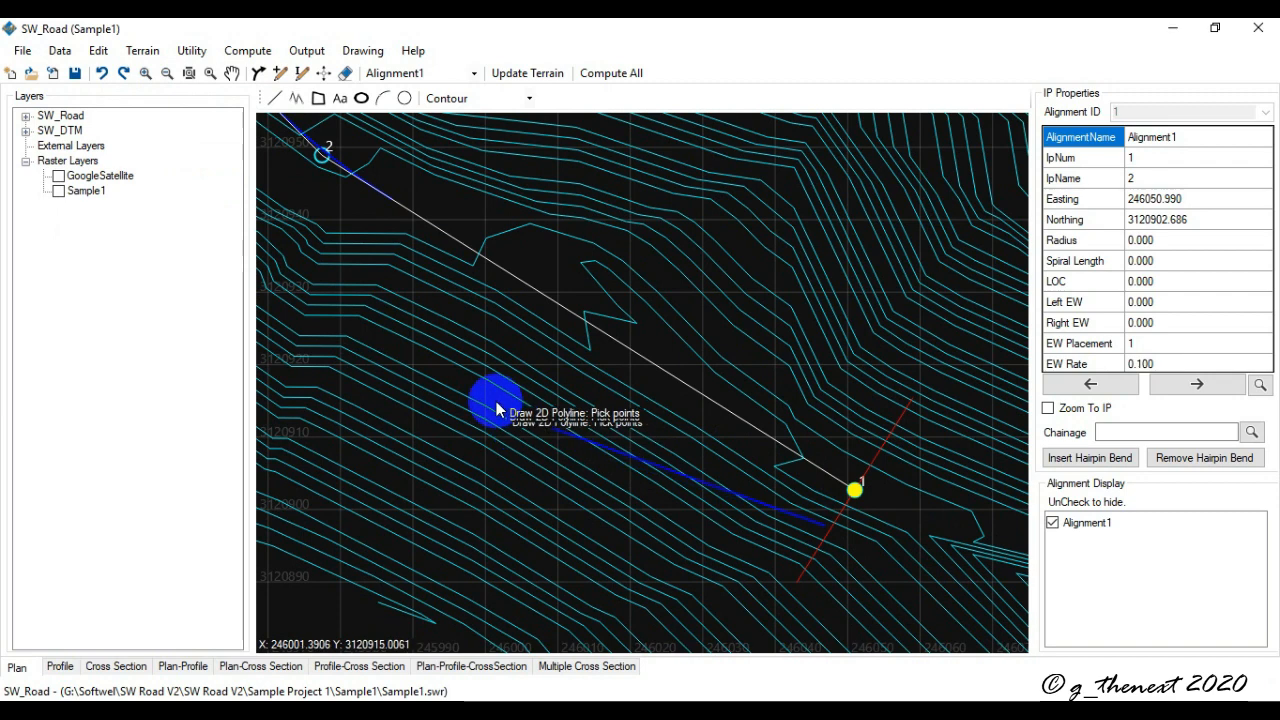
{"action": "middle_click_drag", "start_coordinate": [437, 359], "coordinate": [934, 590]}
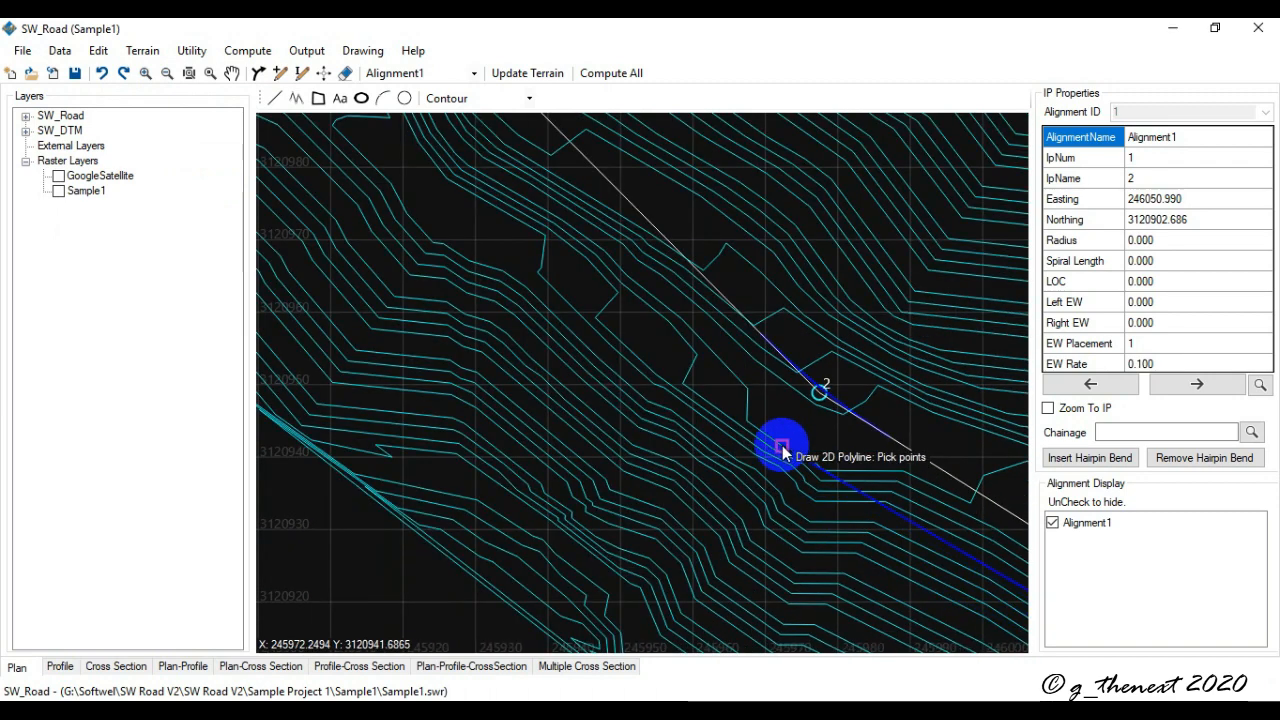
{"action": "middle_click_drag", "start_coordinate": [663, 389], "coordinate": [900, 591]}
{"action": "middle_click_drag", "start_coordinate": [639, 345], "coordinate": [813, 563]}
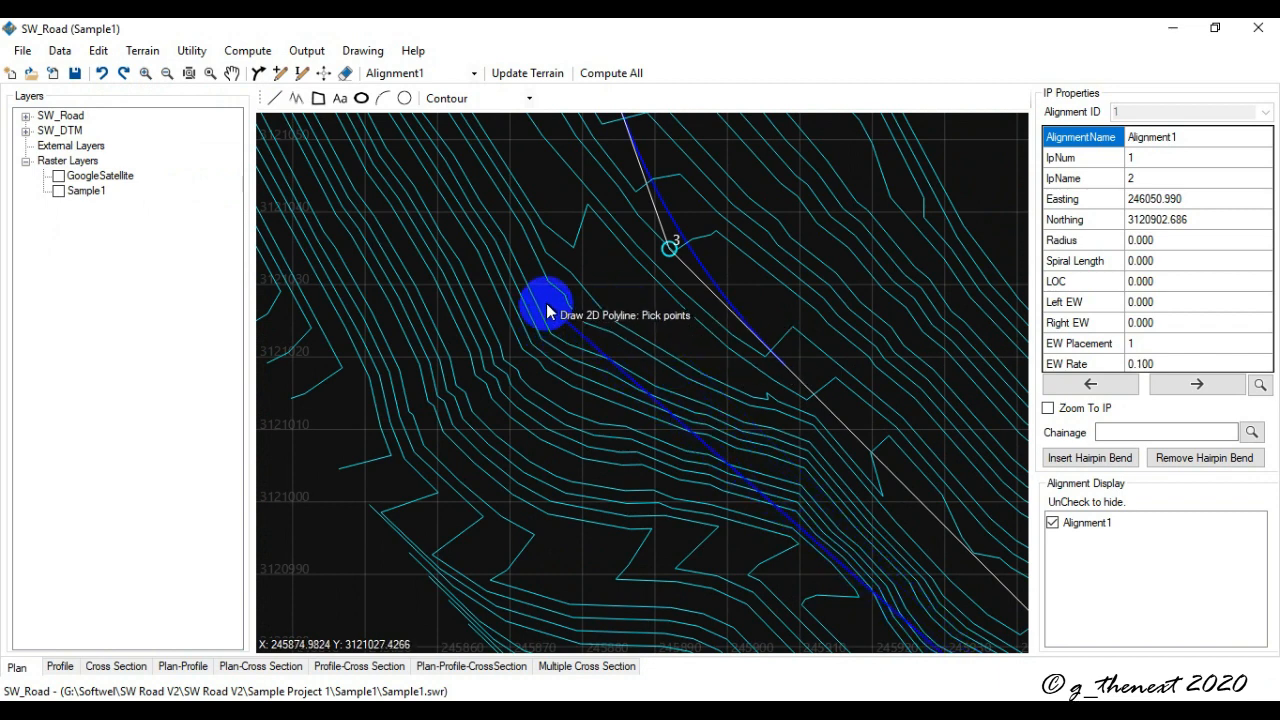
{"action": "middle_click_drag", "start_coordinate": [549, 271], "coordinate": [766, 589]}
{"action": "scroll", "coordinate": [694, 443], "scroll_direction": "down", "scroll_amount": 2}
{"action": "scroll", "coordinate": [640, 271], "scroll_direction": "down", "scroll_amount": 2}
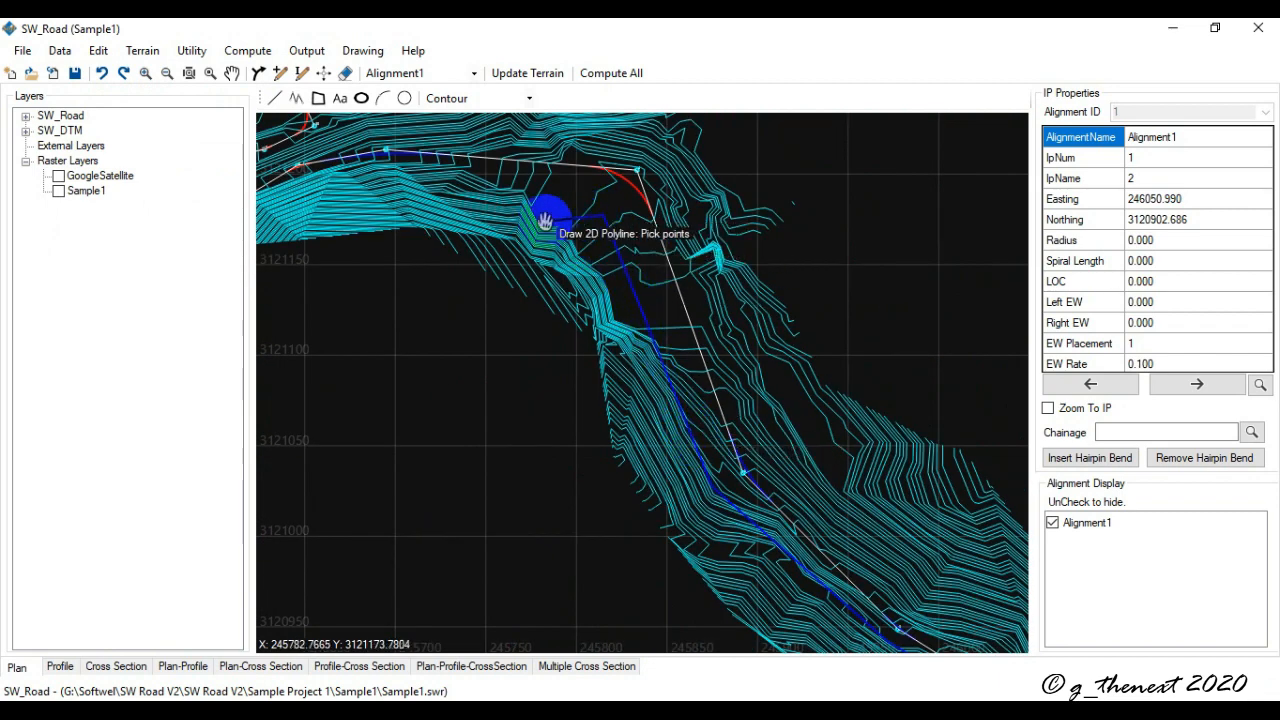
{"action": "middle_click_drag", "start_coordinate": [543, 214], "coordinate": [866, 366]}
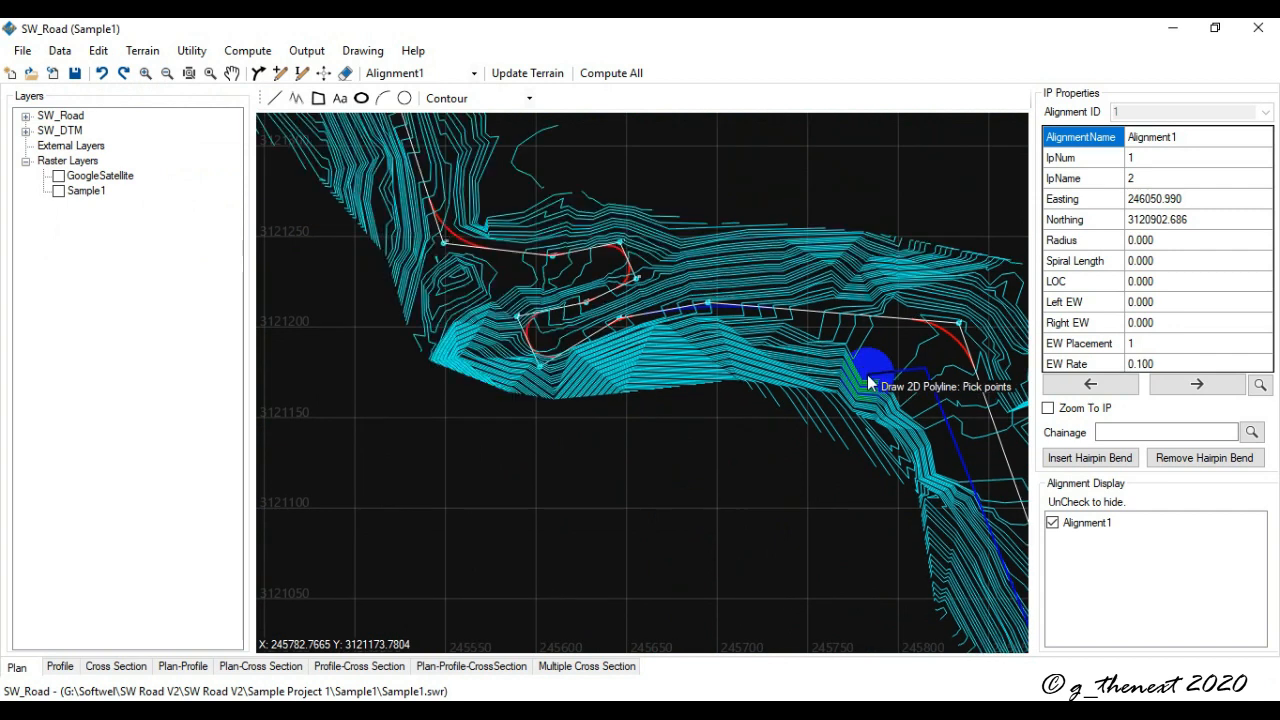
{"action": "right_click", "coordinate": [716, 347]}
Open the alignment data editor on the intersection point table of Alignment2
{"action": "middle_click_drag", "start_coordinate": [894, 476], "coordinate": [773, 301]}
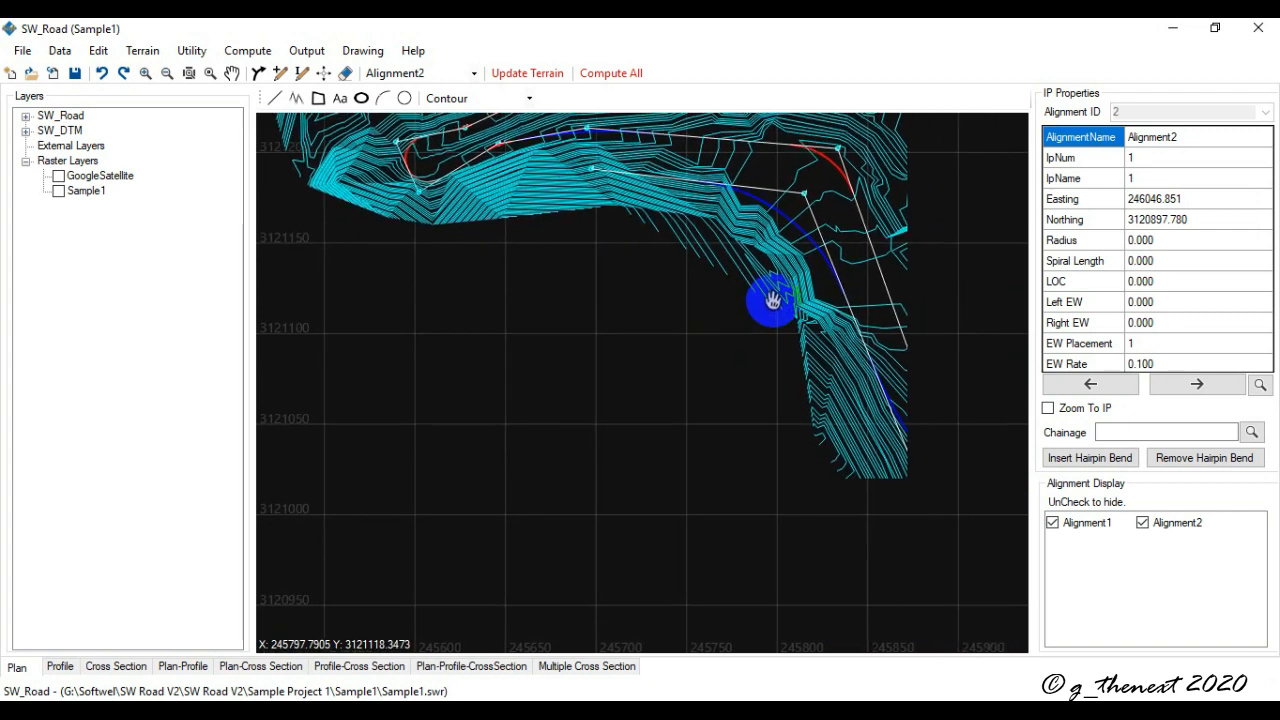
{"action": "middle_click_drag", "start_coordinate": [923, 500], "coordinate": [686, 346]}
{"action": "middle_click_drag", "start_coordinate": [923, 489], "coordinate": [768, 393]}
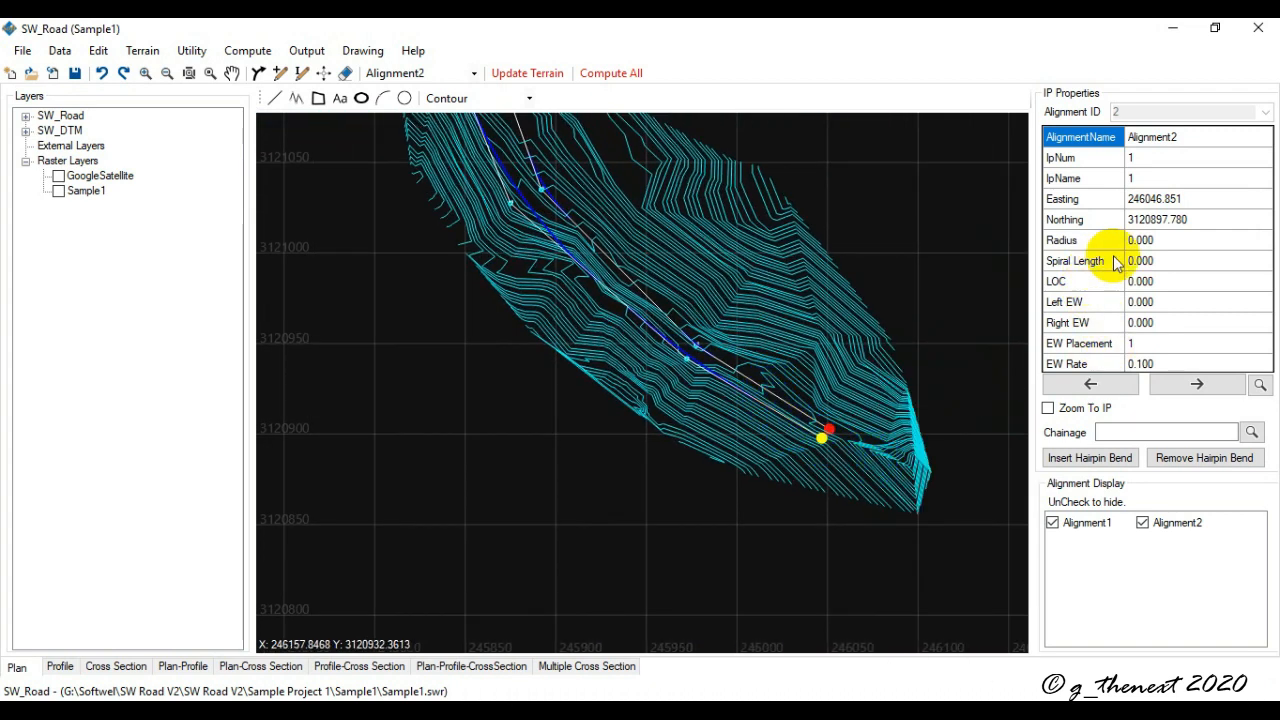
{"action": "left_click", "coordinate": [1148, 261]}
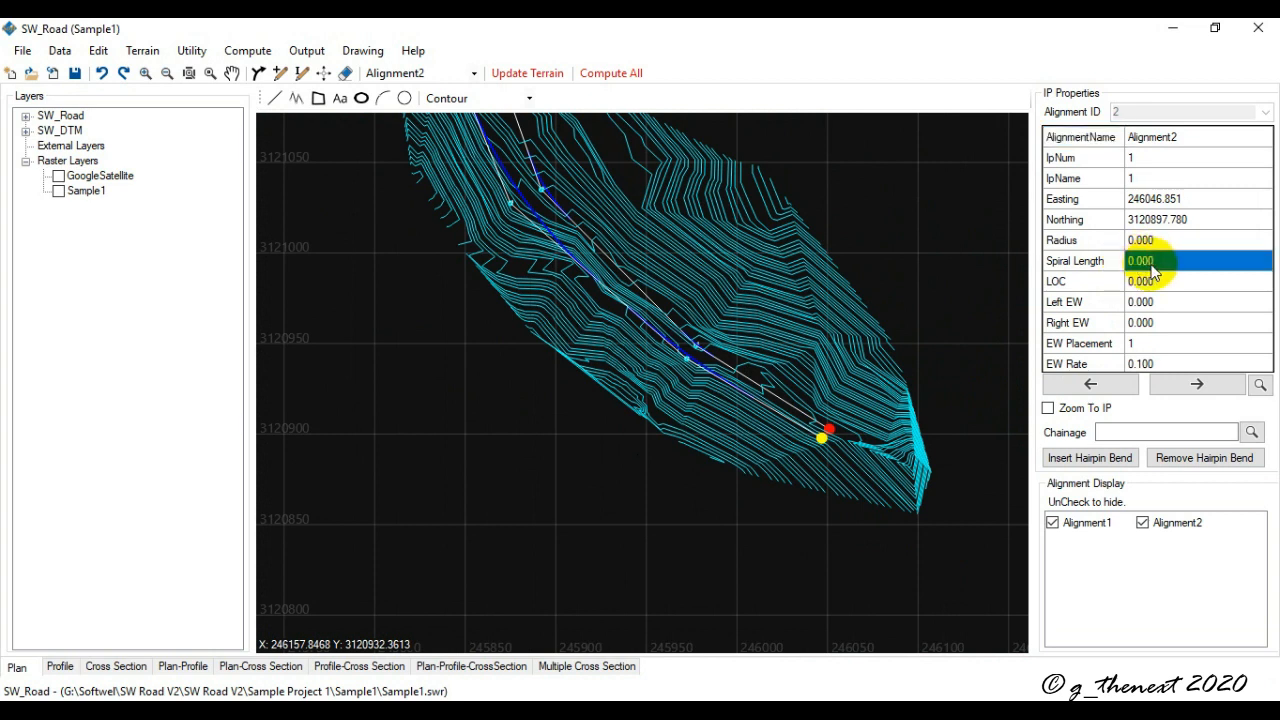
{"action": "left_click", "coordinate": [62, 52]}
{"action": "mouse_move", "coordinate": [109, 174]}
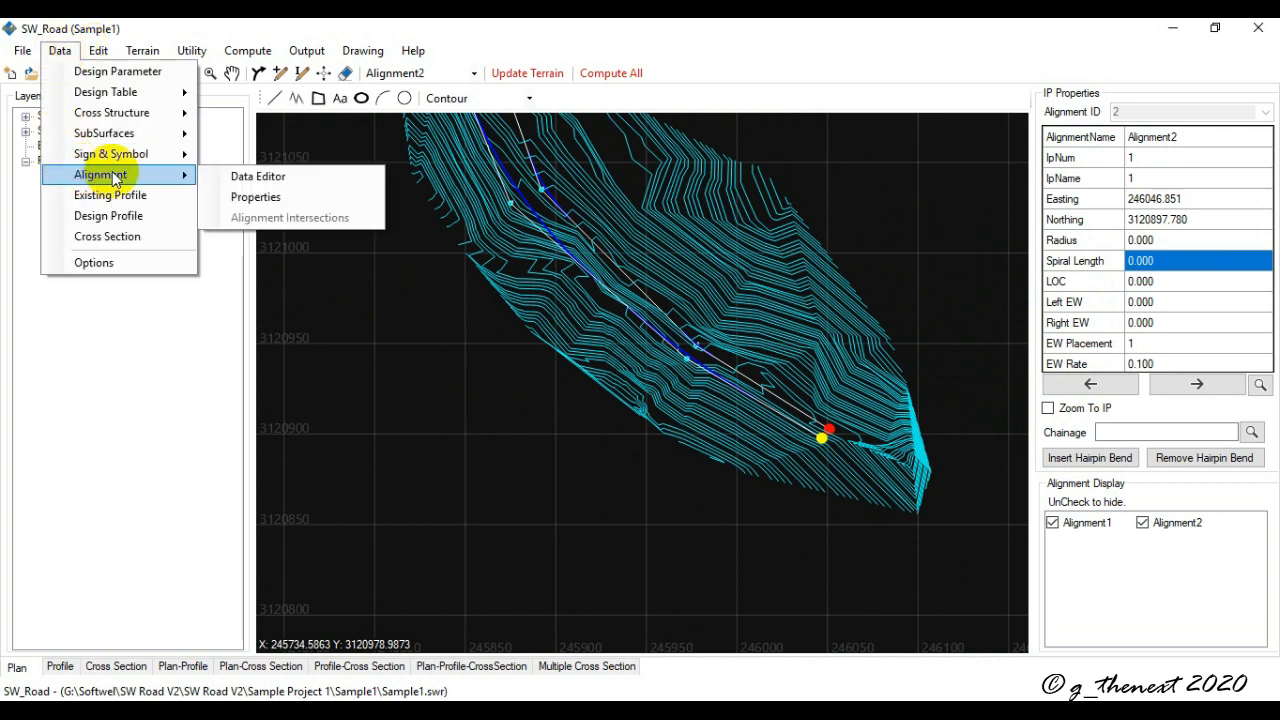
{"action": "left_click", "coordinate": [260, 180]}
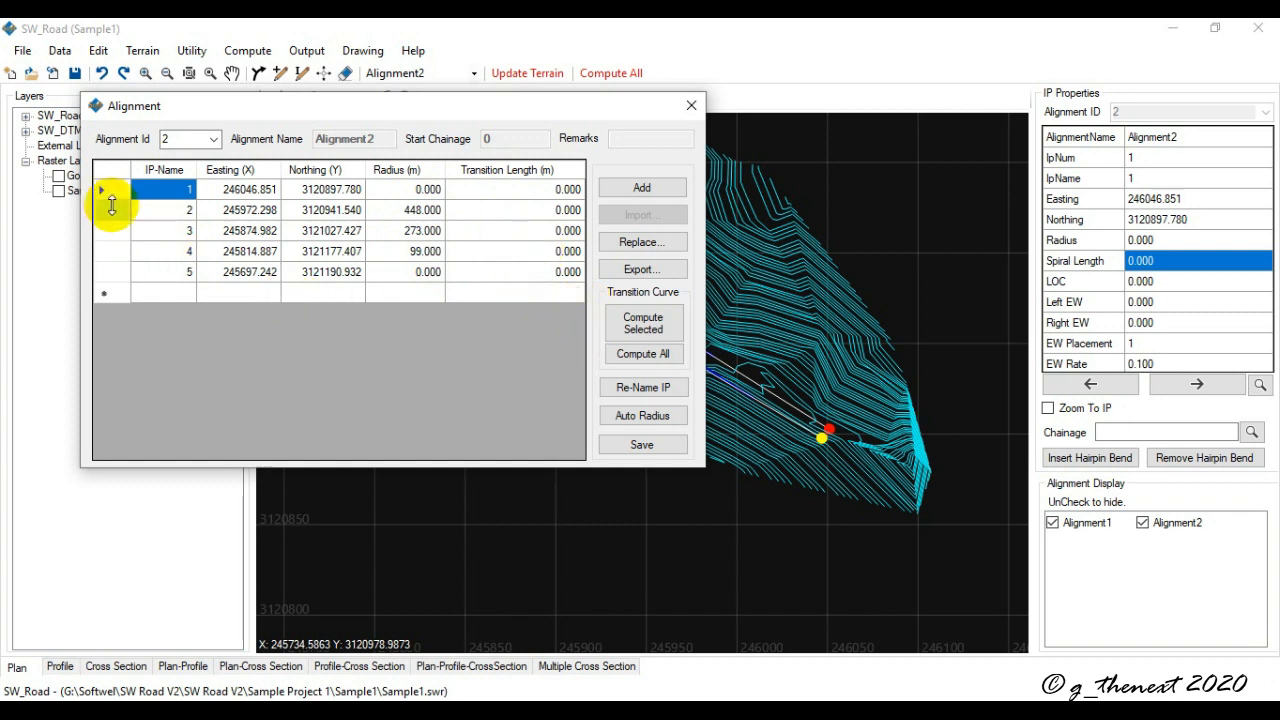
Compute the transition curve lengths for all five intersection points of Alignment2 and close the alignment editor
{"action": "left_click_drag", "start_coordinate": [108, 189], "coordinate": [115, 270]}
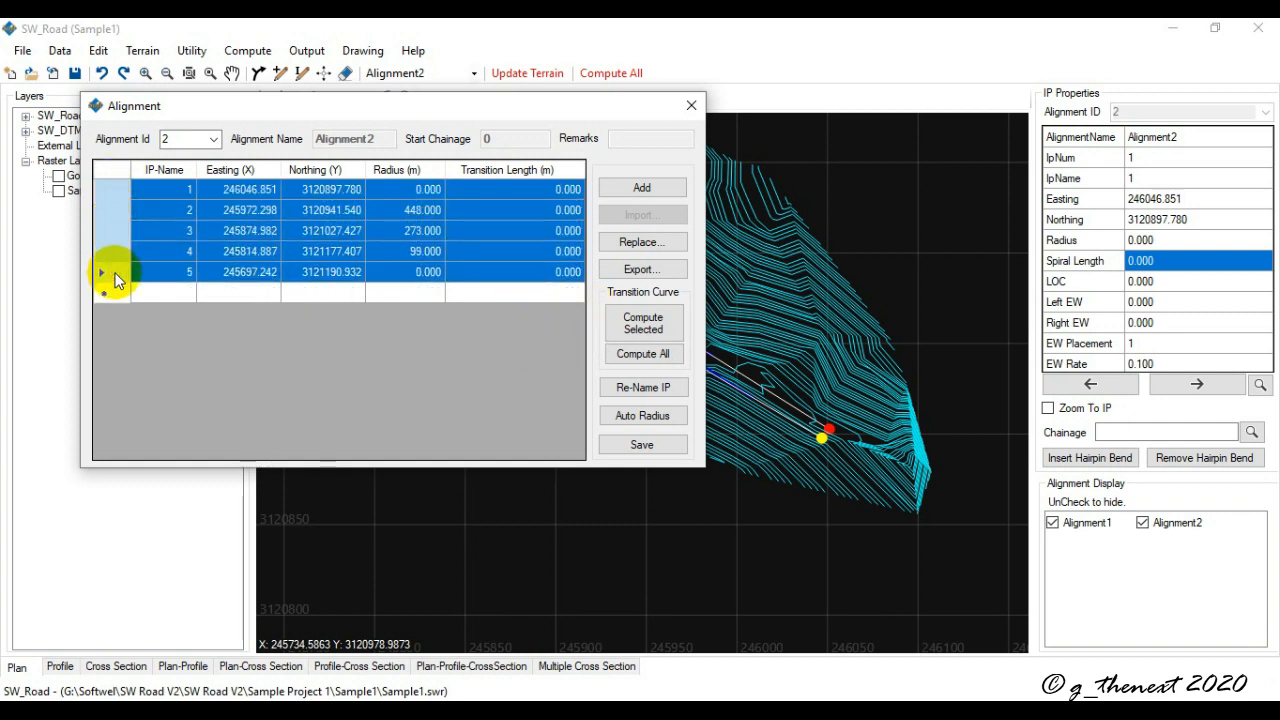
{"action": "left_click", "coordinate": [622, 330]}
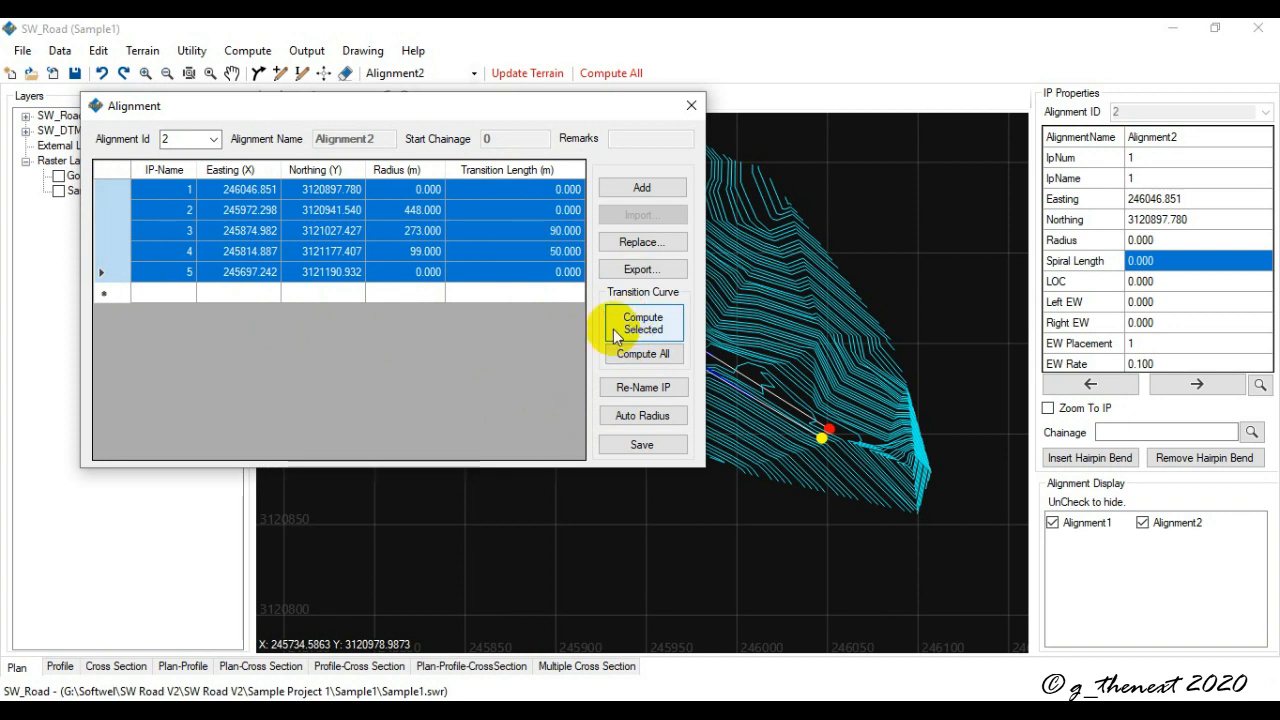
{"action": "left_click", "coordinate": [177, 236]}
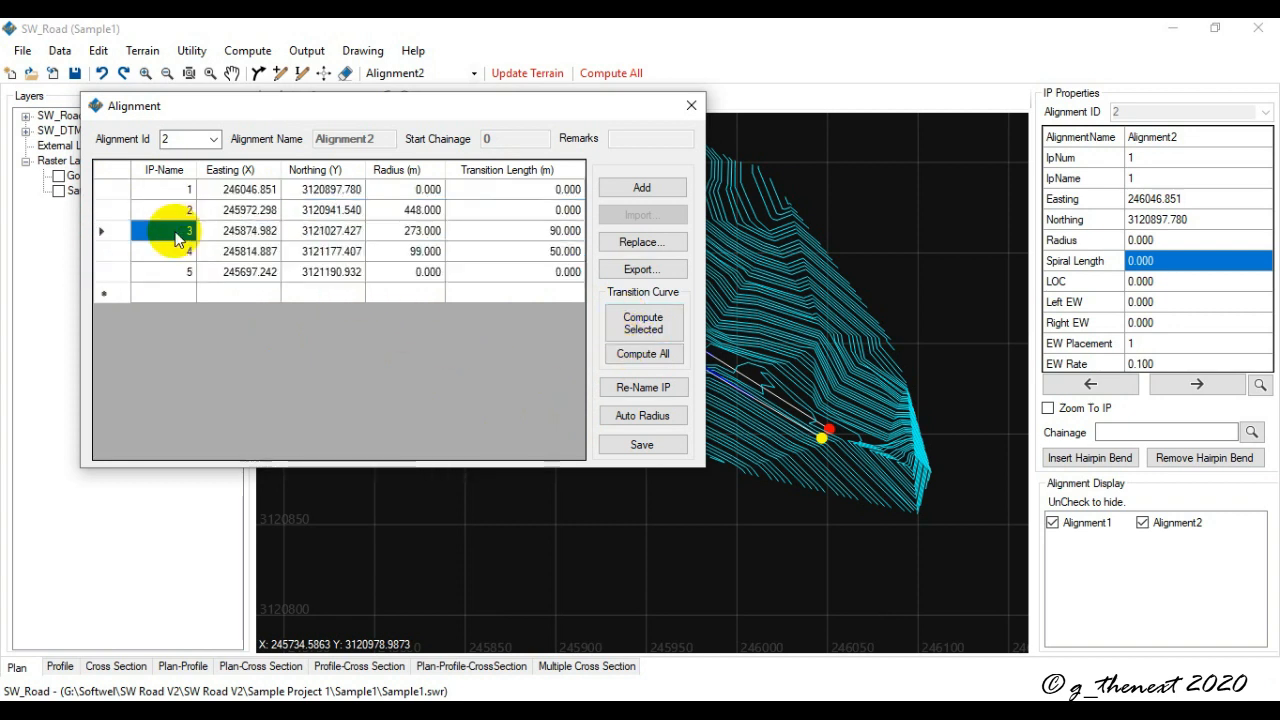
{"action": "left_click", "coordinate": [172, 251]}
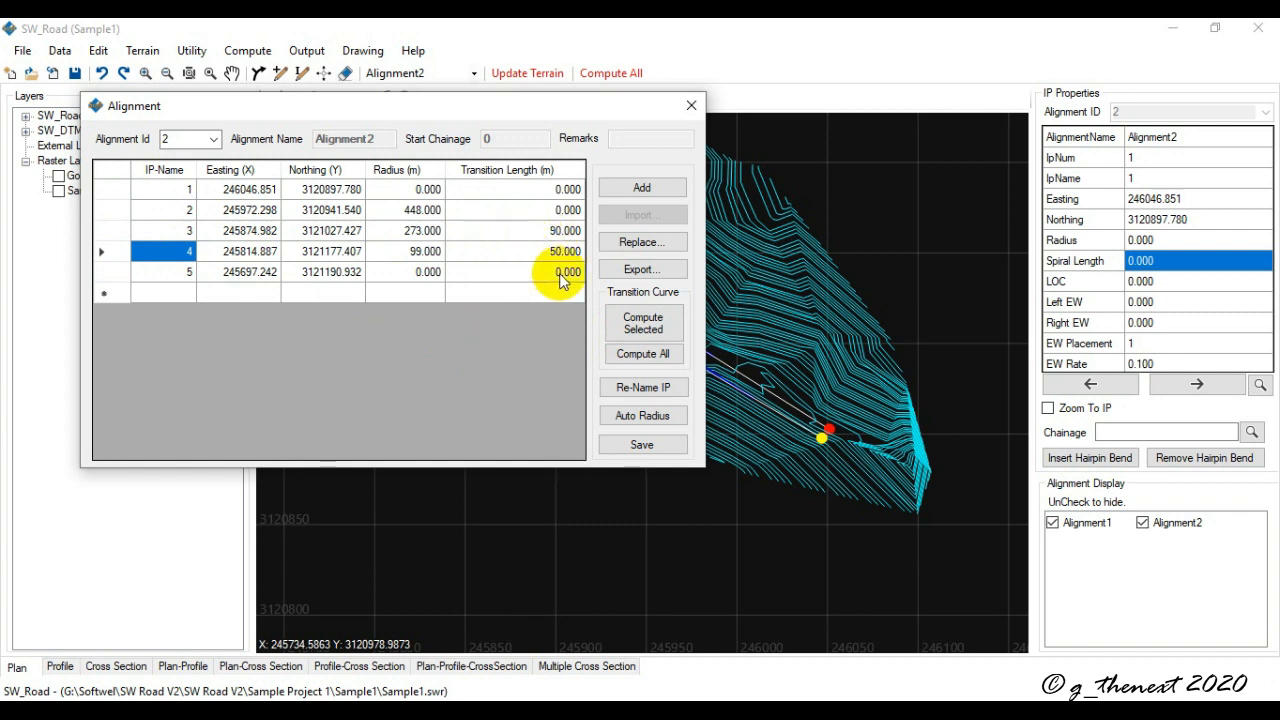
{"action": "left_click", "coordinate": [690, 108]}
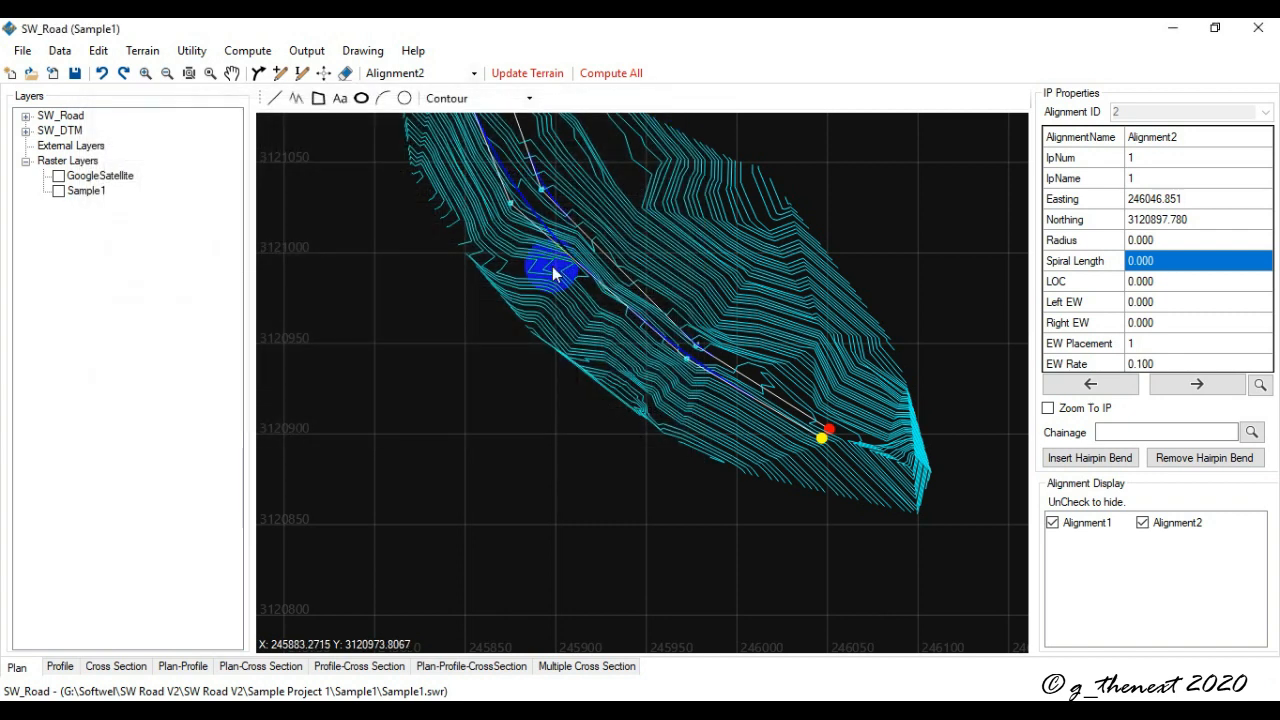
{"action": "middle_click_drag", "start_coordinate": [621, 432], "coordinate": [656, 496]}
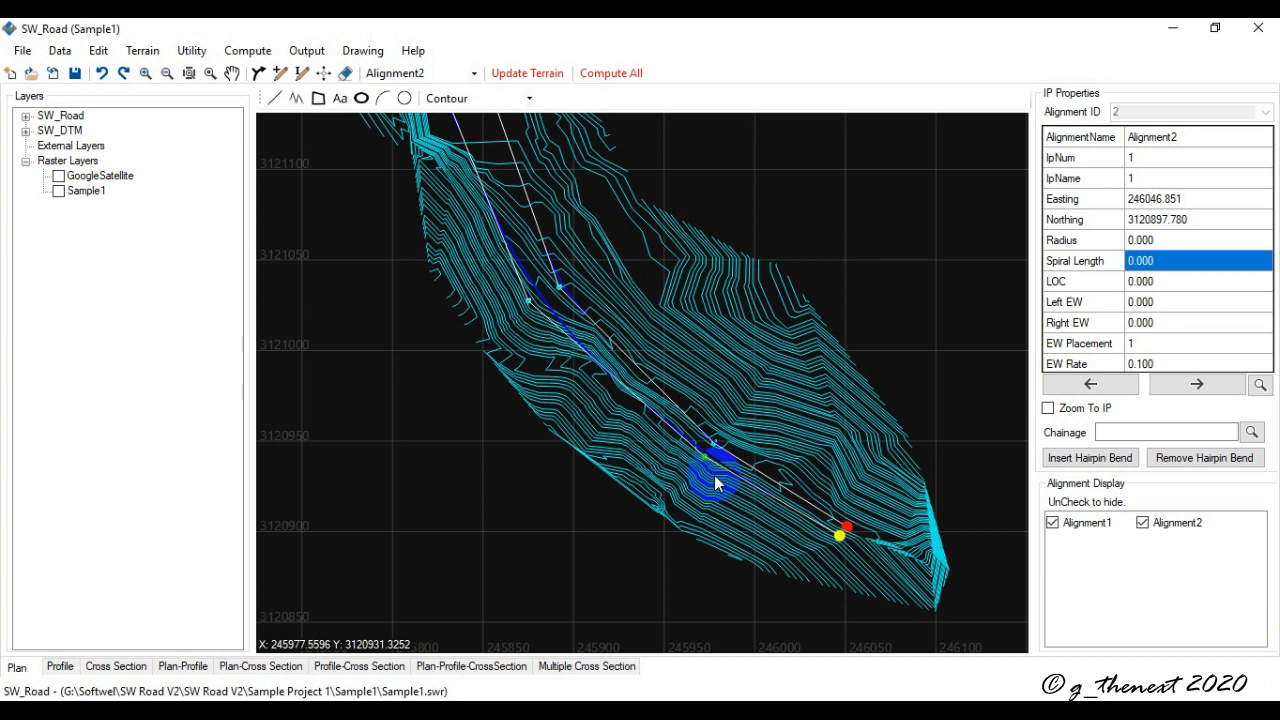
Compare the design parameters of Alignment2 with those of Alignment1, including road width, design speed and minimum change in grade
{"action": "left_click", "coordinate": [64, 54]}
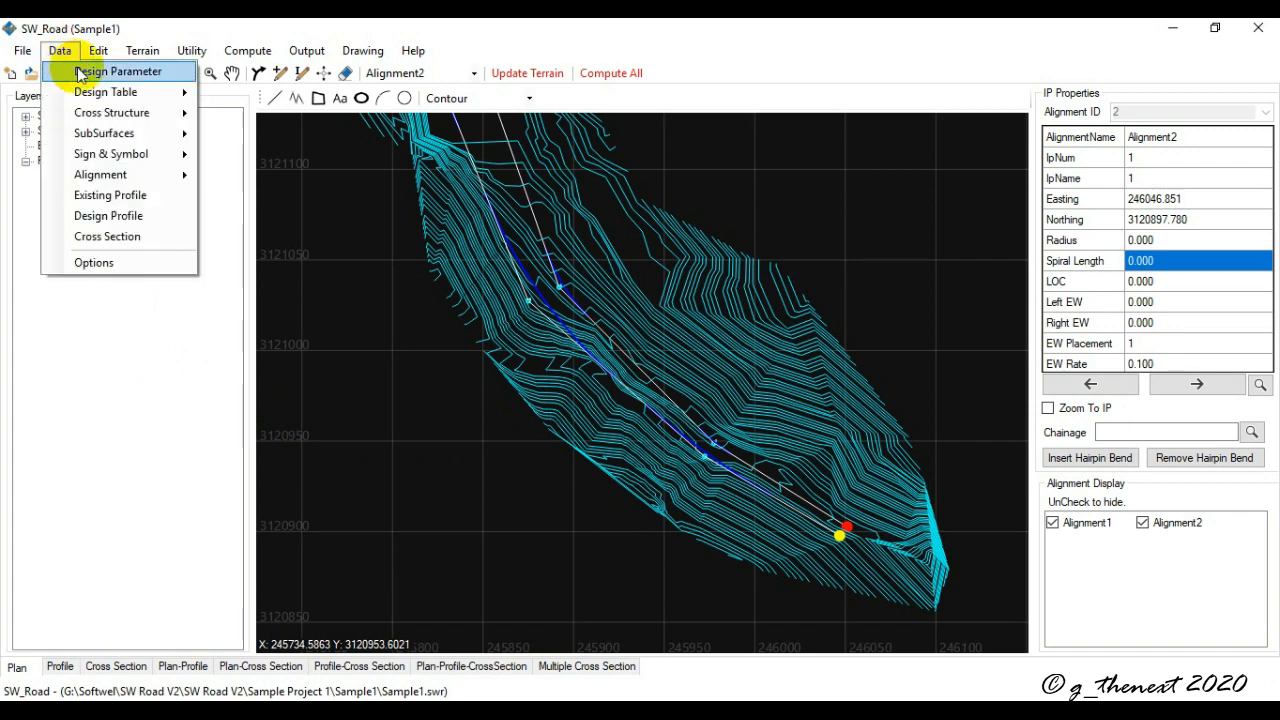
{"action": "left_click", "coordinate": [117, 72]}
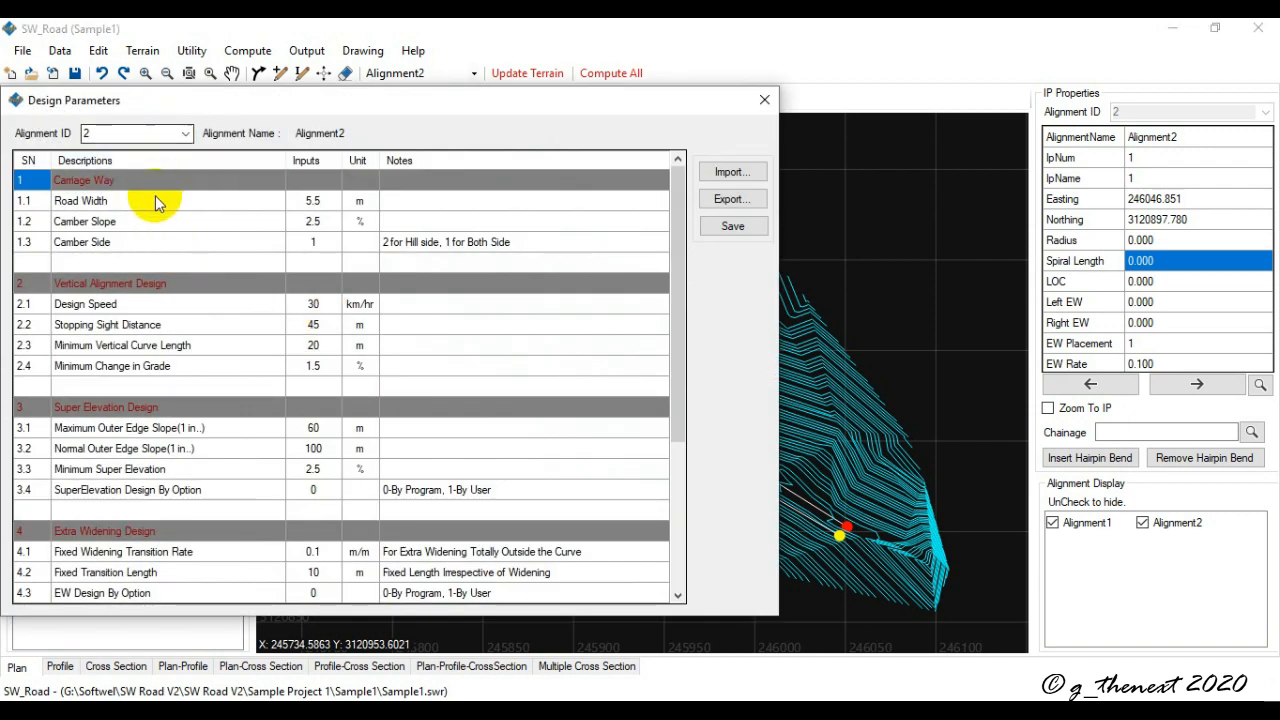
{"action": "left_click", "coordinate": [180, 133]}
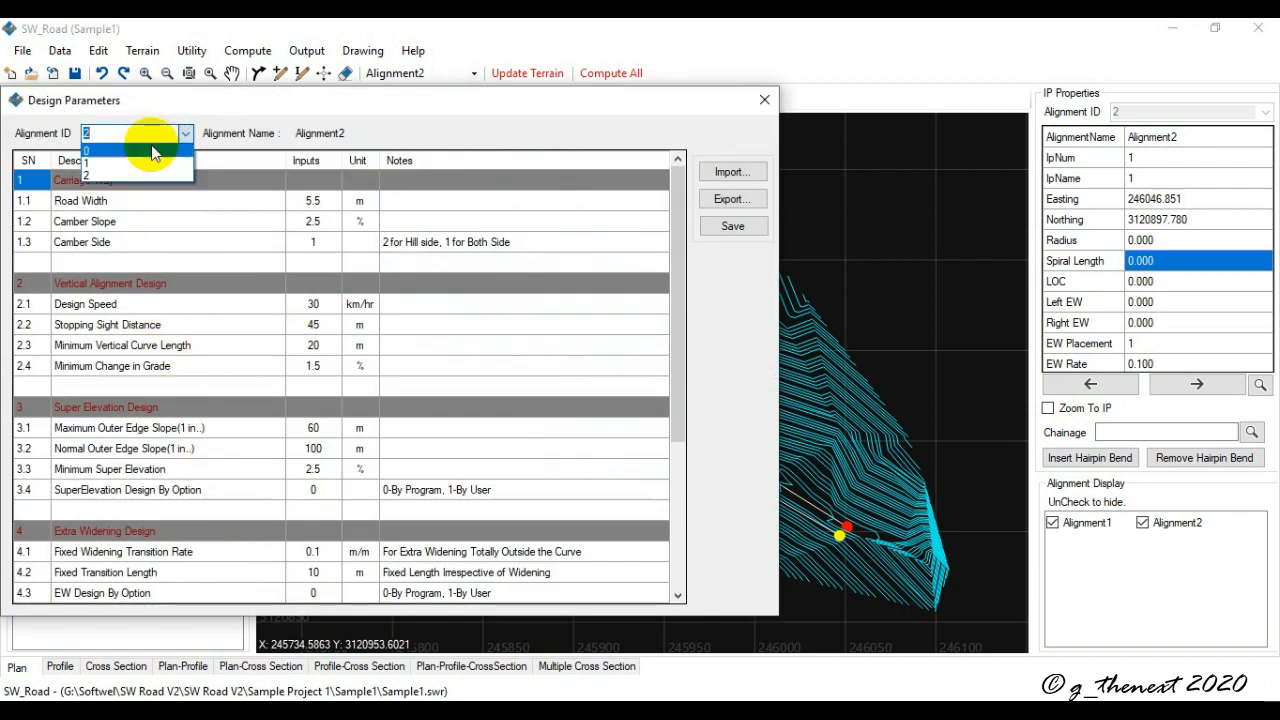
{"action": "left_click", "coordinate": [130, 150]}
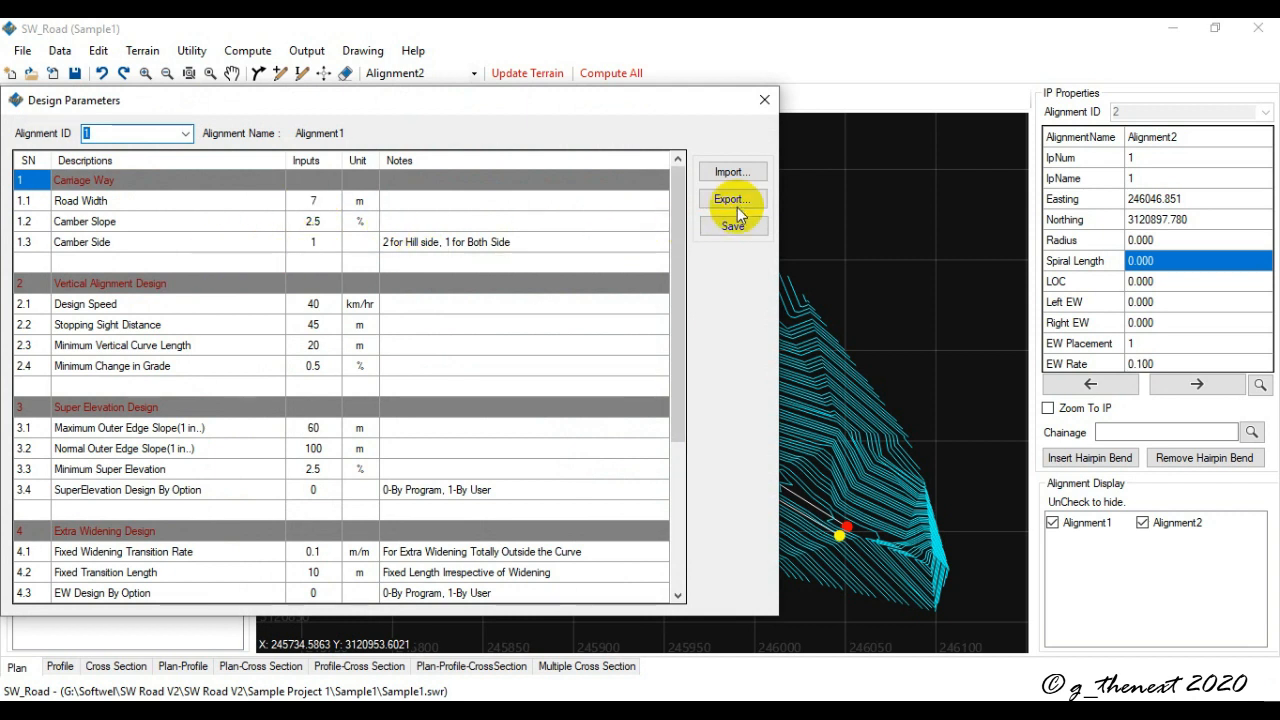
{"action": "left_click", "coordinate": [764, 100]}
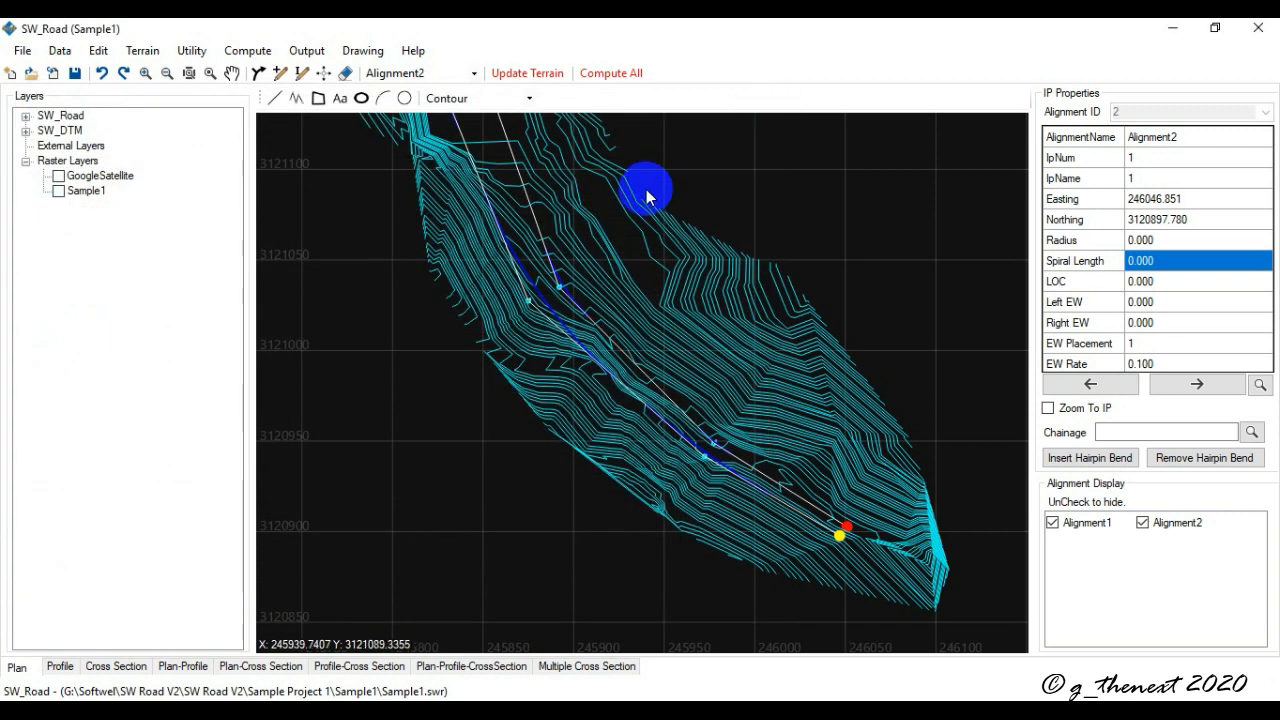
Open the profile view and examine the ground and design profile of Alignment1
{"action": "left_click", "coordinate": [192, 52]}
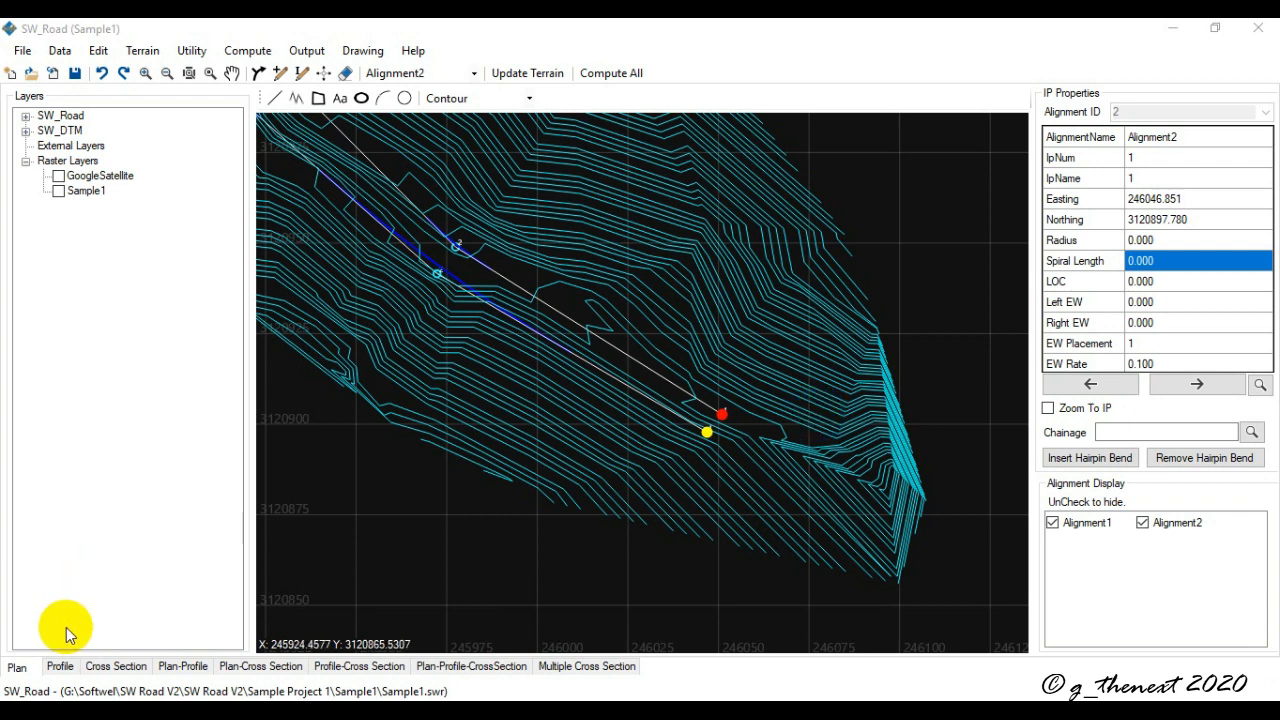
{"action": "left_click", "coordinate": [68, 669]}
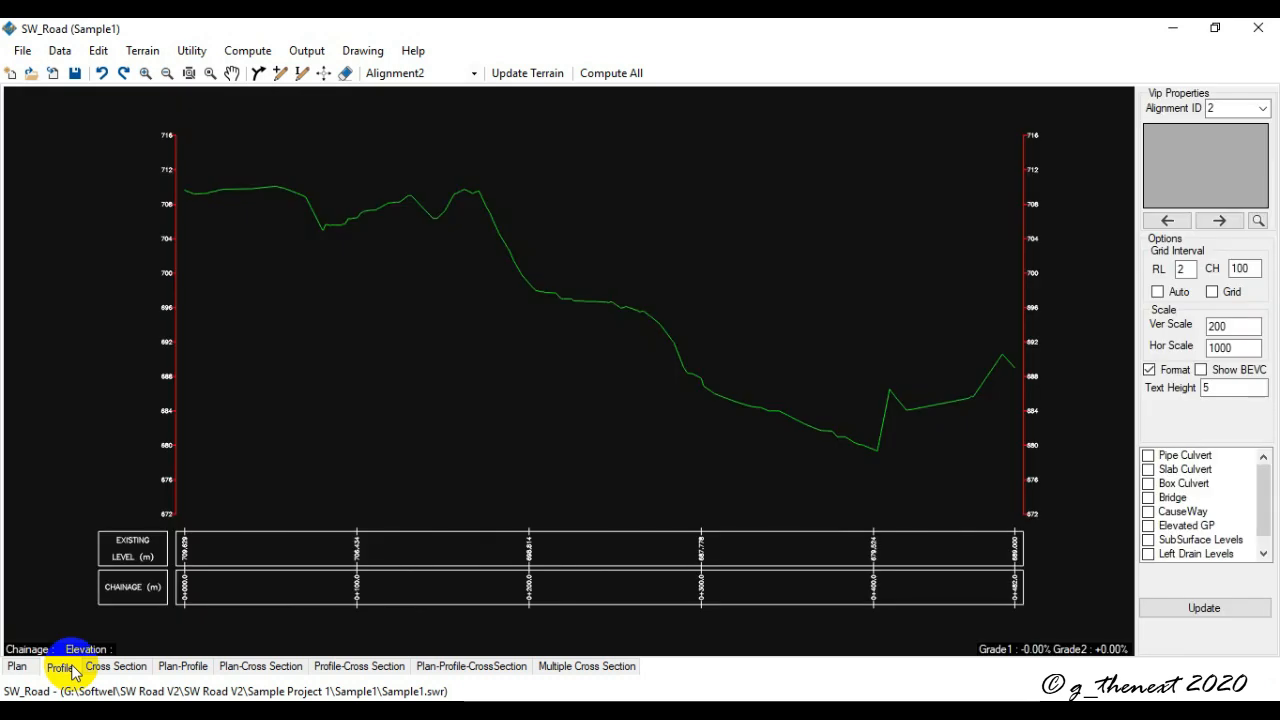
{"action": "left_click", "coordinate": [473, 73]}
{"action": "left_click", "coordinate": [459, 93]}
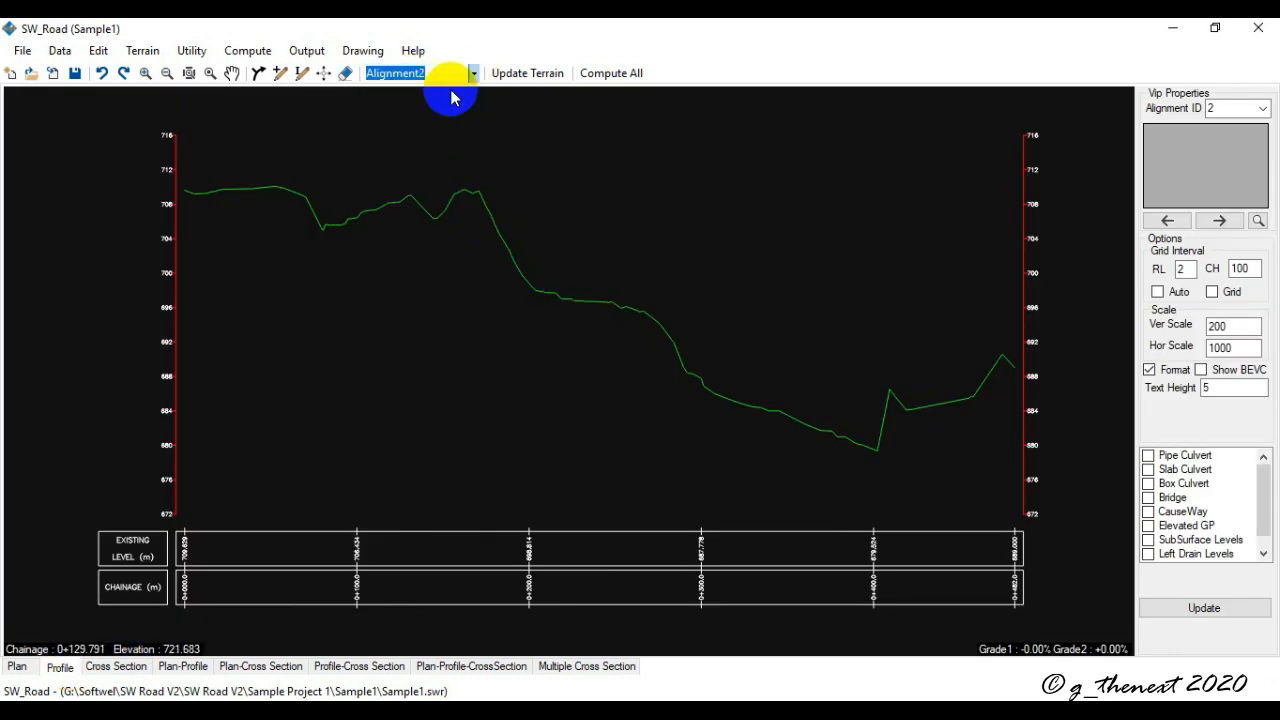
{"action": "scroll", "coordinate": [395, 264], "scroll_direction": "down", "scroll_amount": 2}
{"action": "scroll", "coordinate": [694, 341], "scroll_direction": "up", "scroll_amount": 2}
{"action": "scroll", "coordinate": [690, 337], "scroll_direction": "down", "scroll_amount": 2}
{"action": "scroll", "coordinate": [690, 340], "scroll_direction": "up", "scroll_amount": 2}
{"action": "scroll", "coordinate": [690, 335], "scroll_direction": "down", "scroll_amount": 3}
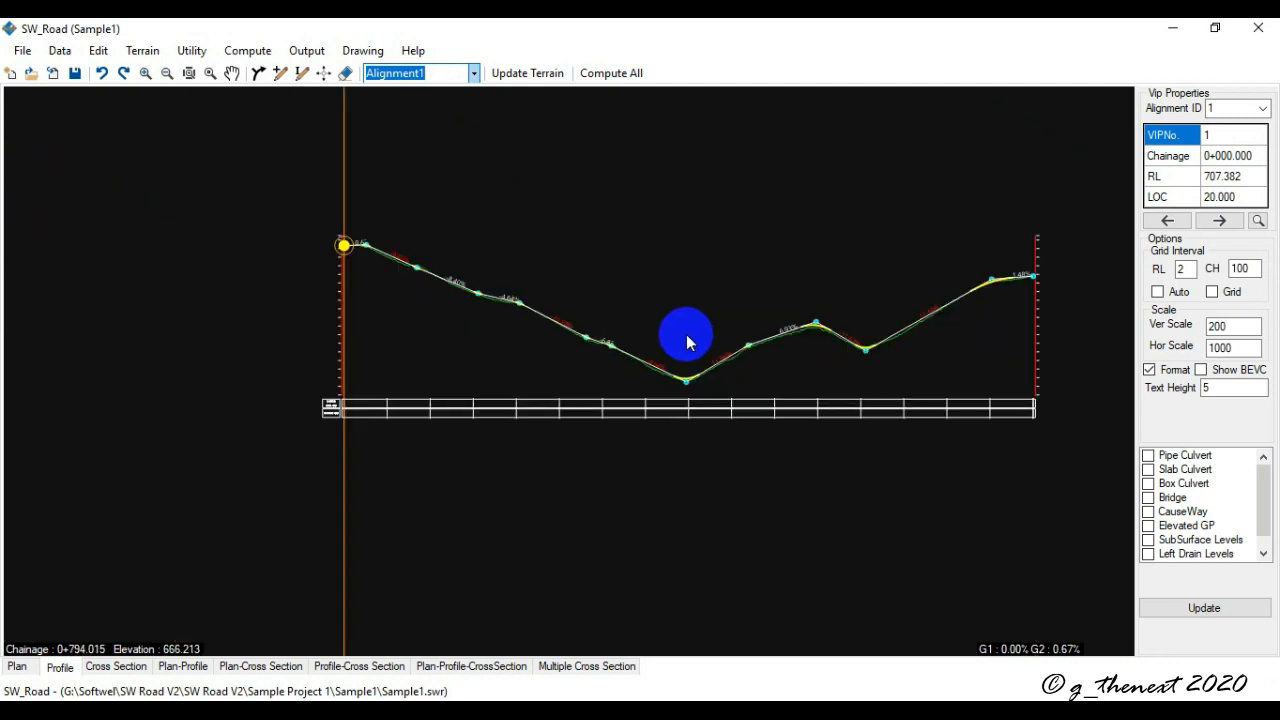
{"action": "scroll", "coordinate": [680, 331], "scroll_direction": "up", "scroll_amount": 3}
{"action": "scroll", "coordinate": [680, 334], "scroll_direction": "down", "scroll_amount": 2}
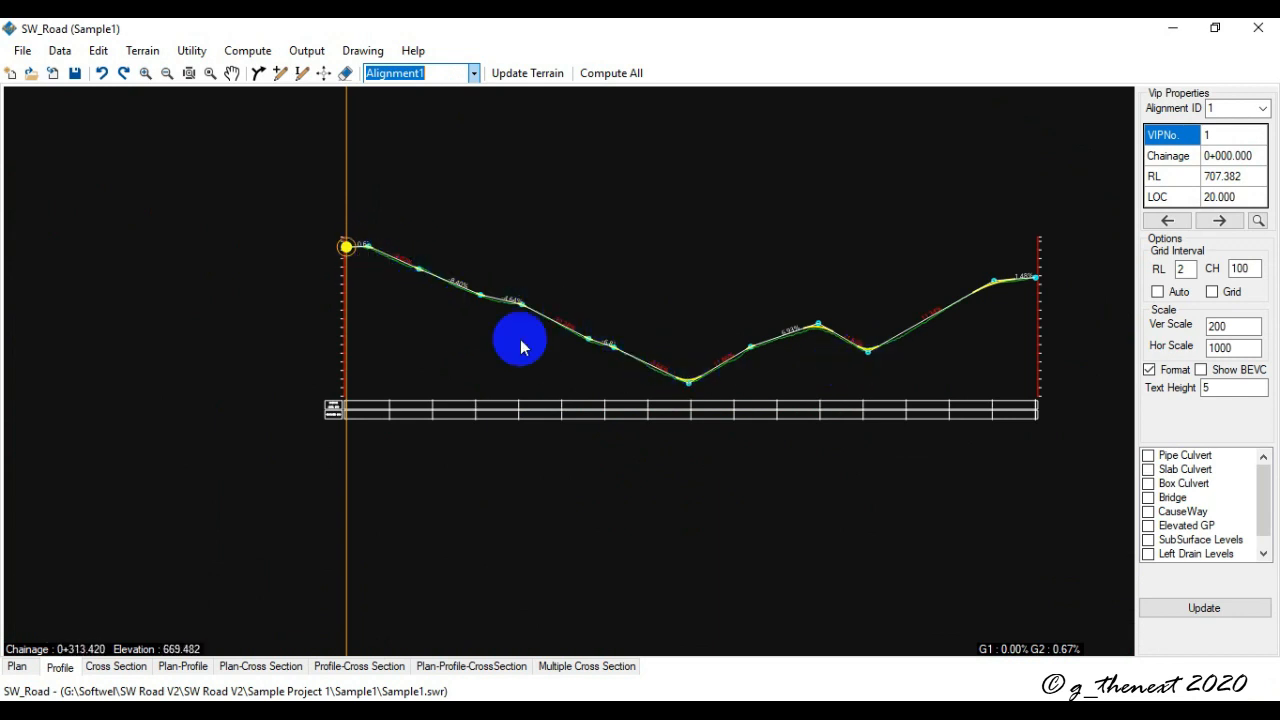
Switch the profile back to Alignment2 and create its initial three-node design line with Draw Alignment
{"action": "left_click", "coordinate": [472, 75]}
{"action": "left_click", "coordinate": [443, 106]}
{"action": "scroll", "coordinate": [347, 220], "scroll_direction": "up", "scroll_amount": 2}
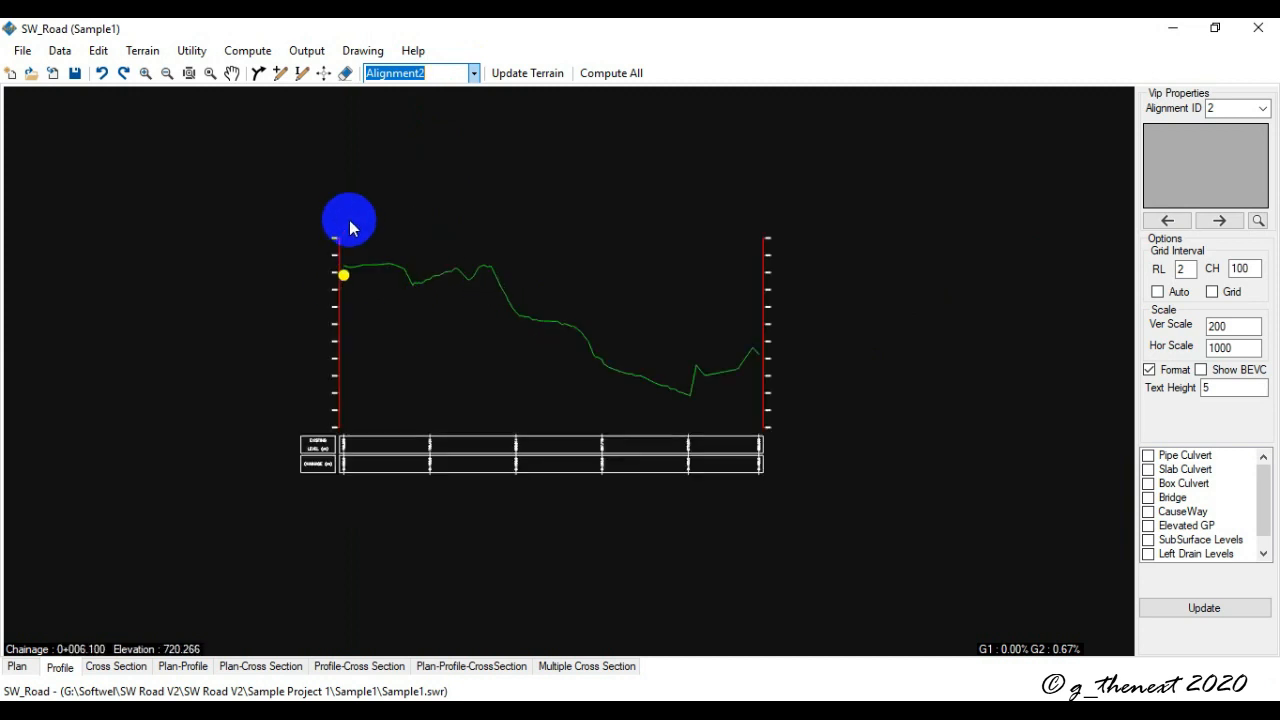
{"action": "scroll", "coordinate": [383, 283], "scroll_direction": "up", "scroll_amount": 2}
{"action": "middle_click_drag", "start_coordinate": [383, 283], "coordinate": [312, 252]}
{"action": "scroll", "coordinate": [311, 248], "scroll_direction": "down", "scroll_amount": 2}
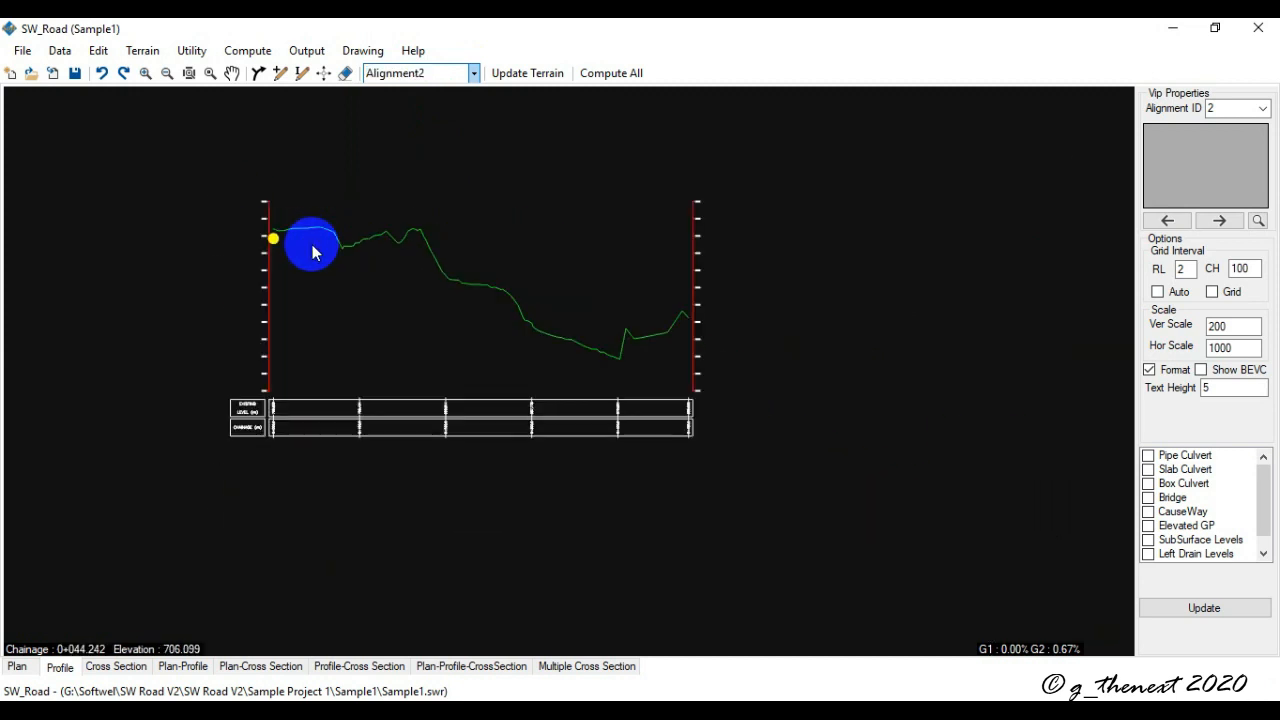
{"action": "left_click", "coordinate": [259, 73]}
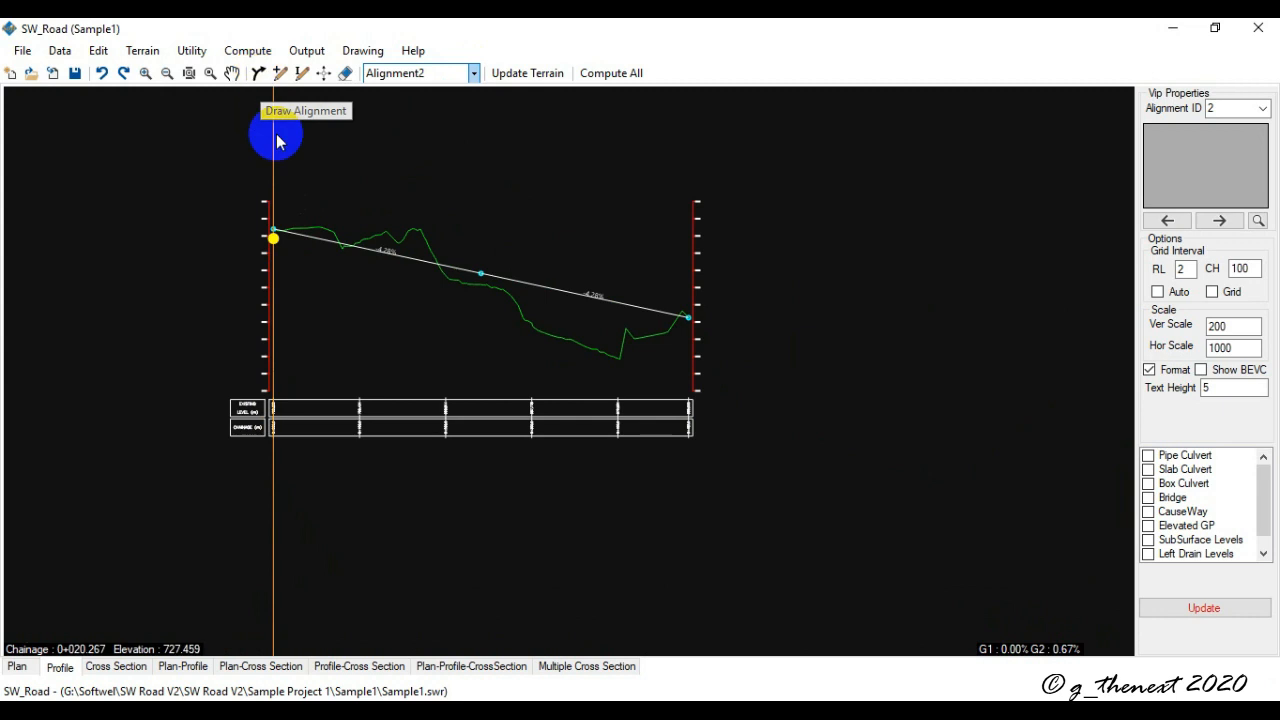
{"action": "middle_click_drag", "start_coordinate": [400, 274], "coordinate": [463, 291]}
{"action": "scroll", "coordinate": [371, 276], "scroll_direction": "up", "scroll_amount": 4}
{"action": "scroll", "coordinate": [259, 253], "scroll_direction": "down", "scroll_amount": 5}
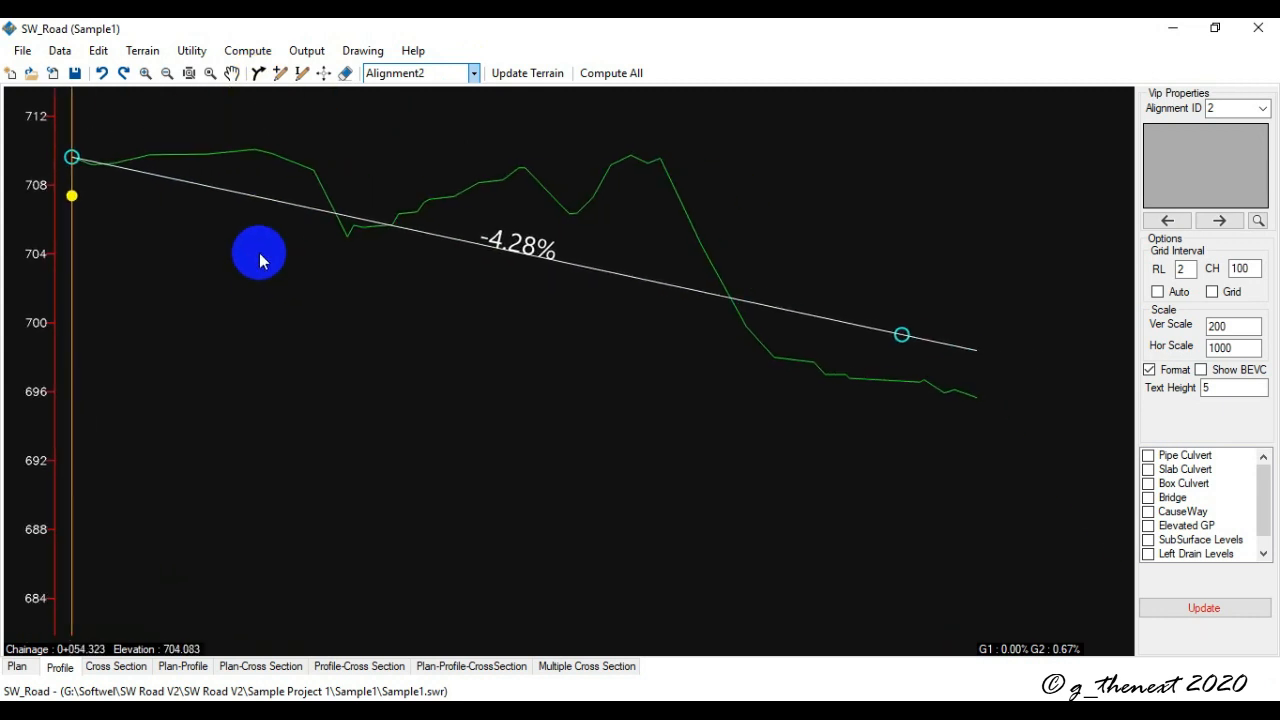
Insert four vertical intersection points on Alignment2's design profile near the ground line, at about chainages 0+076, 0+188, 0+283 and 0+385
{"action": "left_click", "coordinate": [298, 74]}
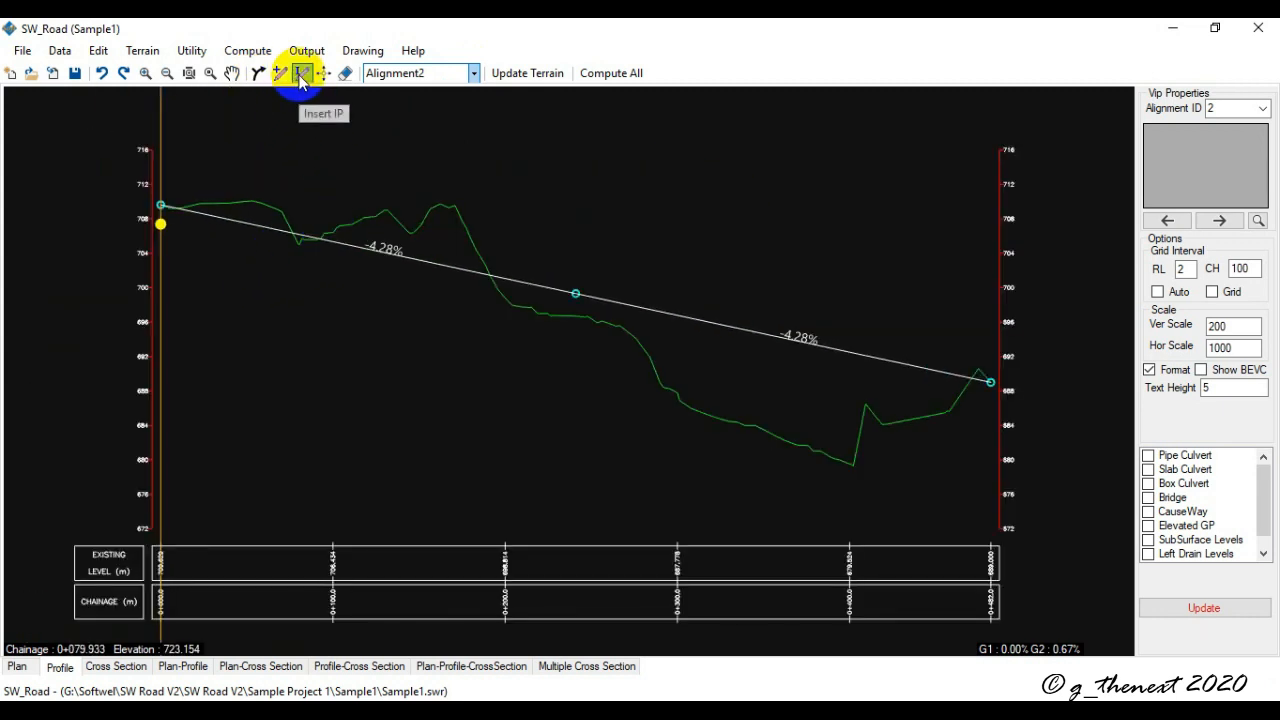
{"action": "left_click", "coordinate": [291, 234]}
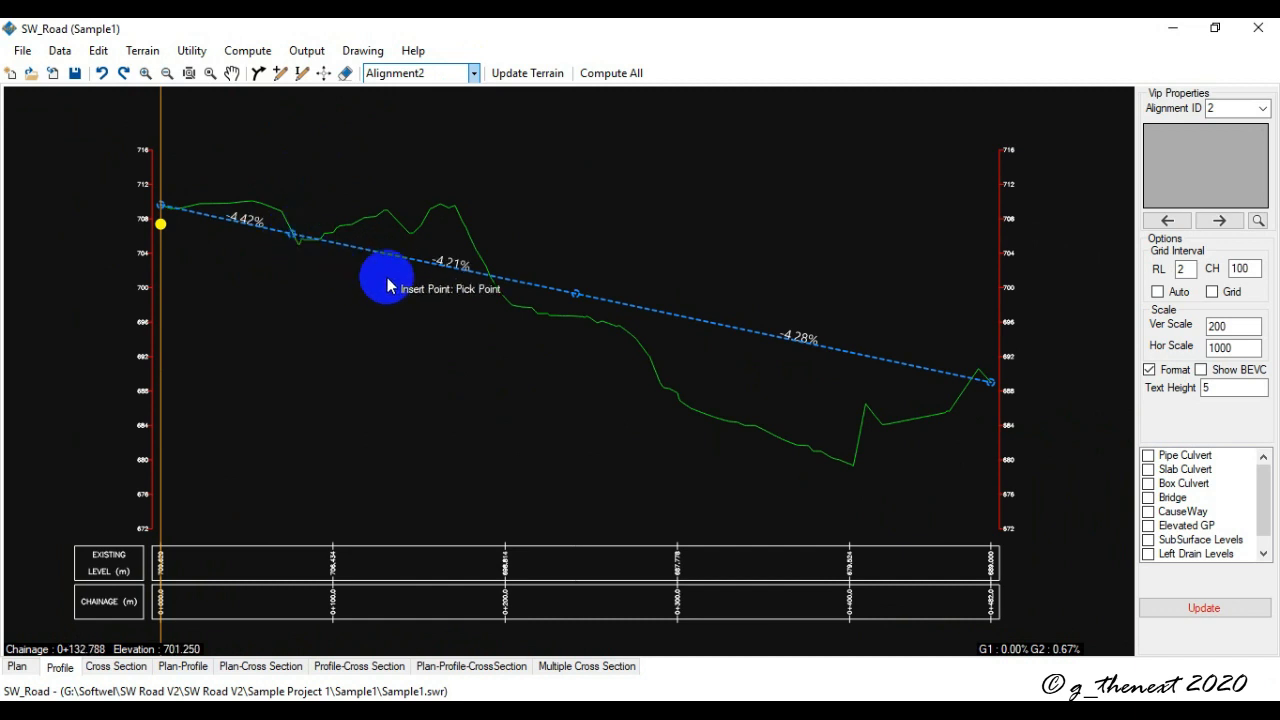
{"action": "left_click", "coordinate": [484, 292]}
{"action": "left_click", "coordinate": [648, 370]}
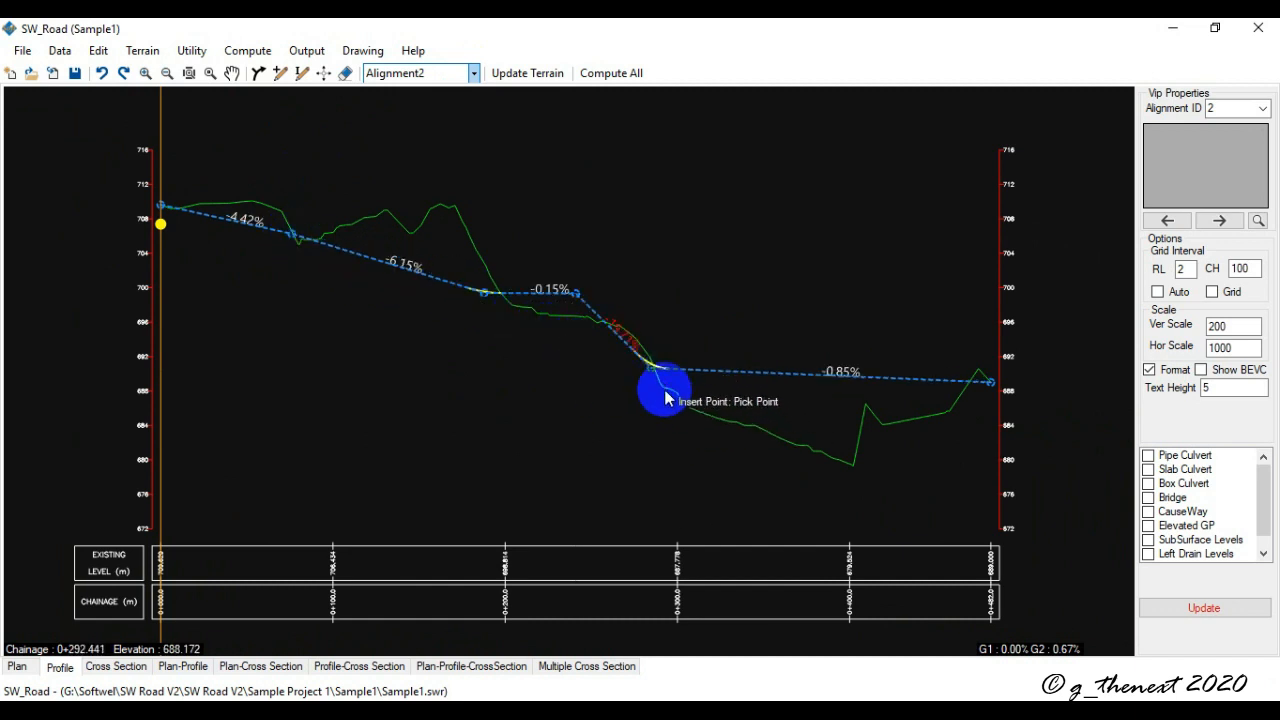
{"action": "left_click", "coordinate": [824, 457]}
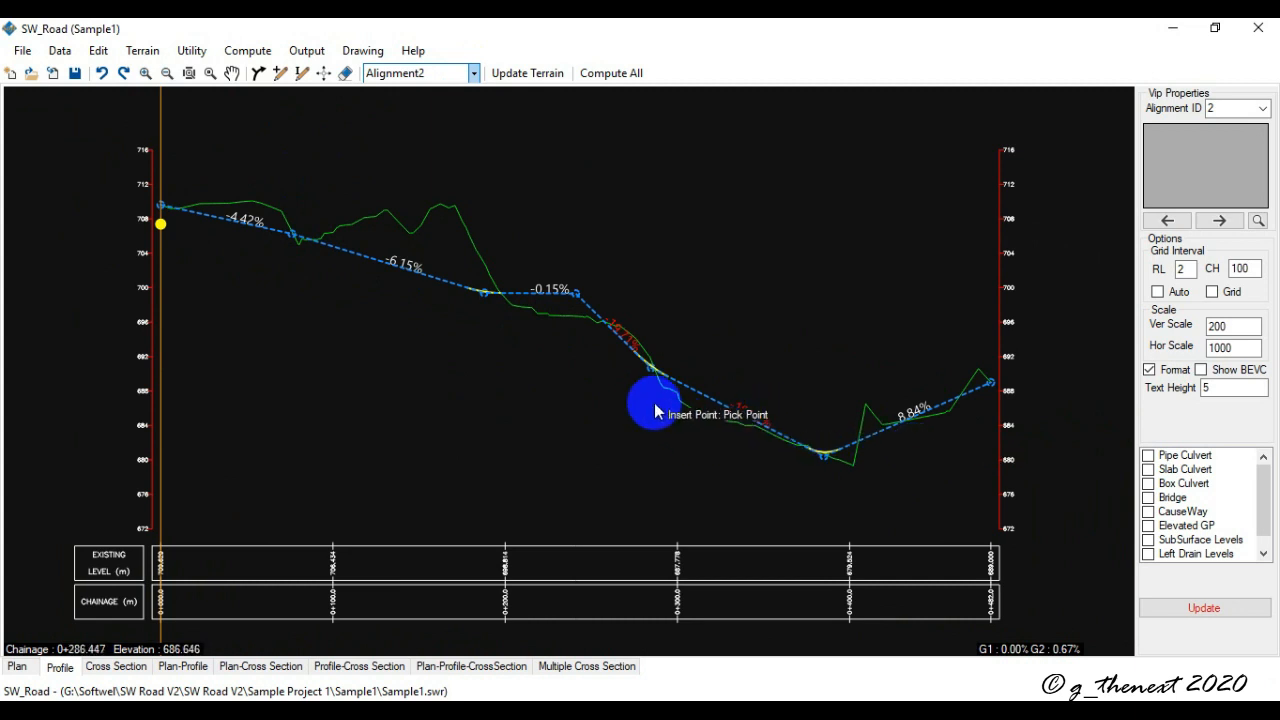
Move the original middle node of the design line down to about chainage 0+236, elevation 695, and update the design profile
{"action": "key", "text": "m"}
{"action": "left_click_drag", "start_coordinate": [576, 292], "coordinate": [567, 333]}
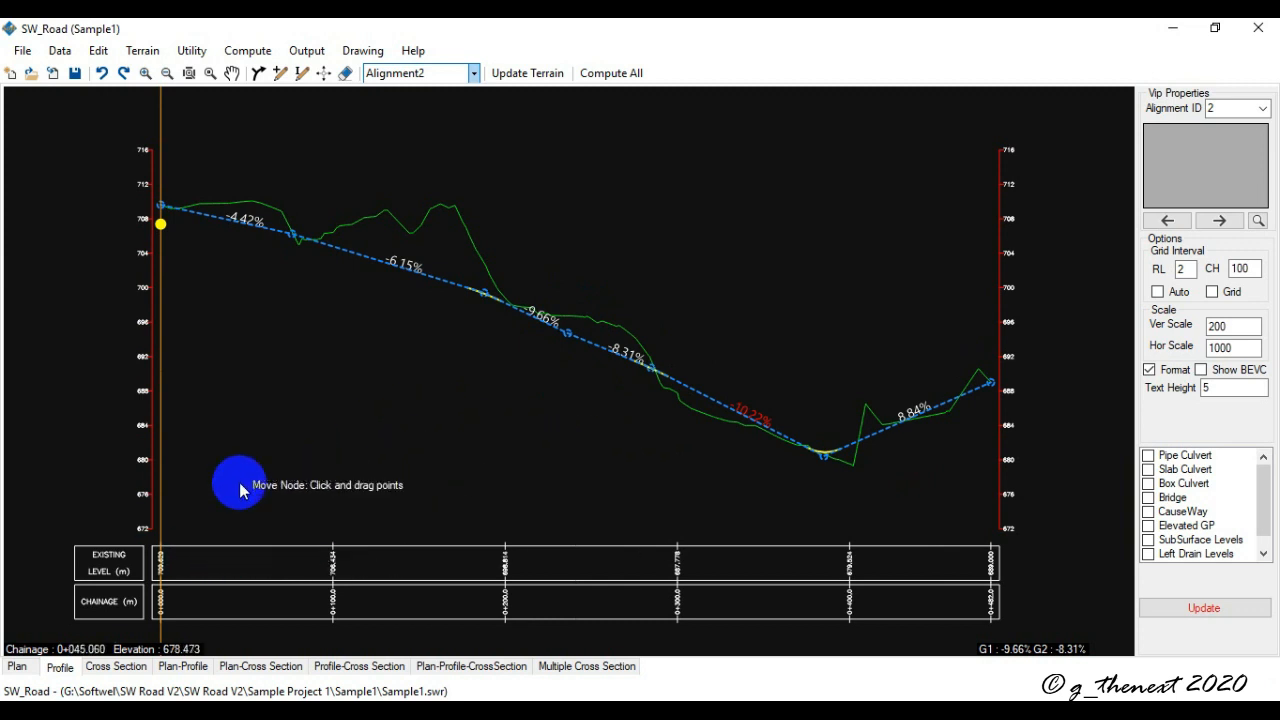
{"action": "left_click", "coordinate": [112, 668]}
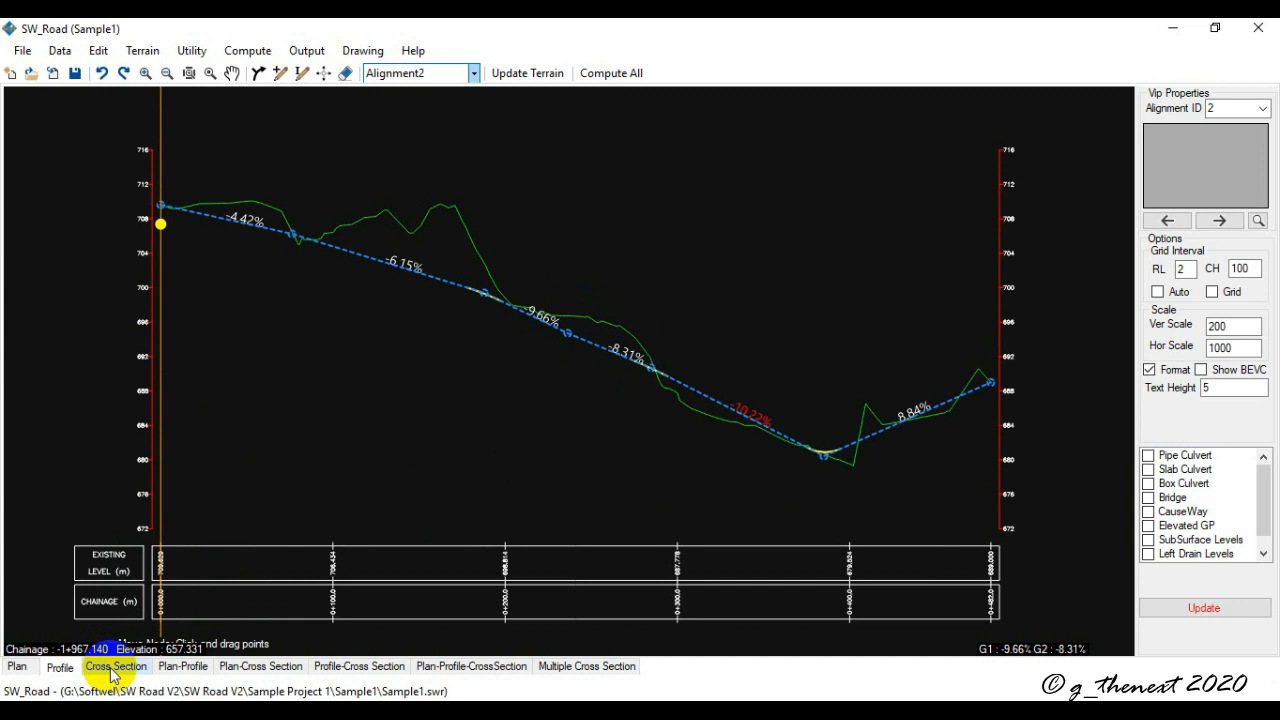
{"action": "left_click", "coordinate": [1204, 608]}
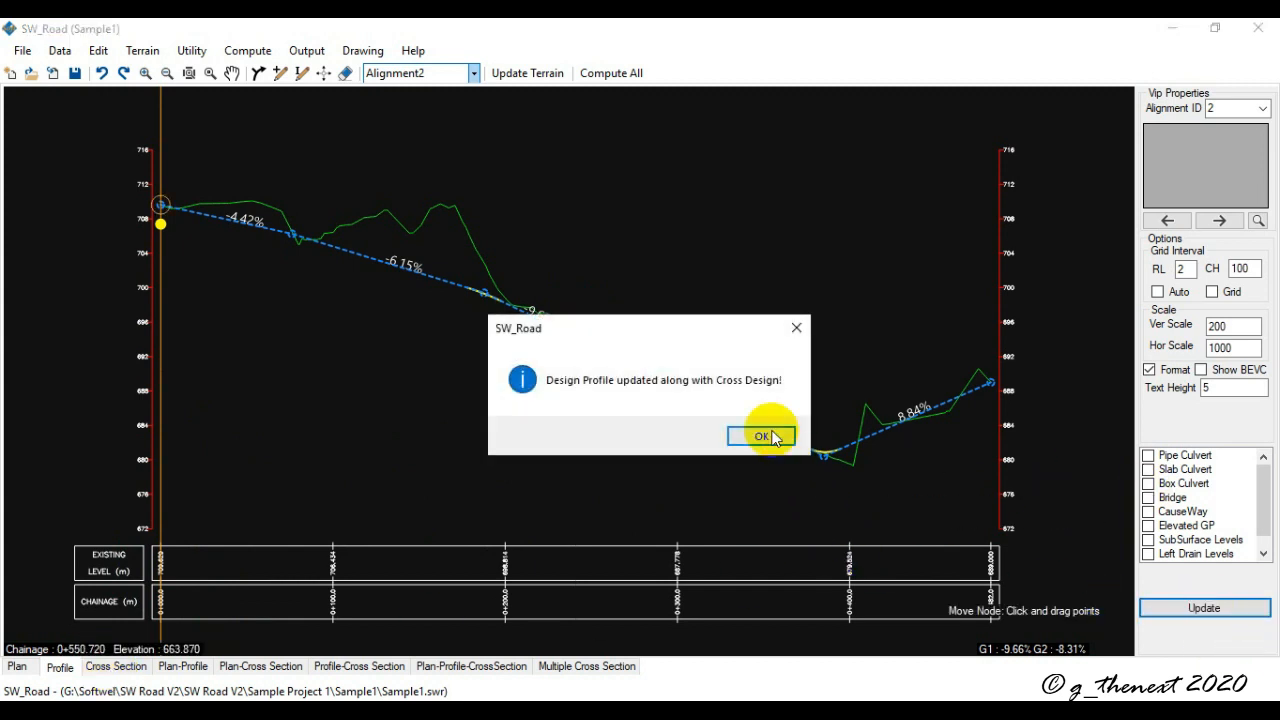
{"action": "left_click", "coordinate": [766, 436]}
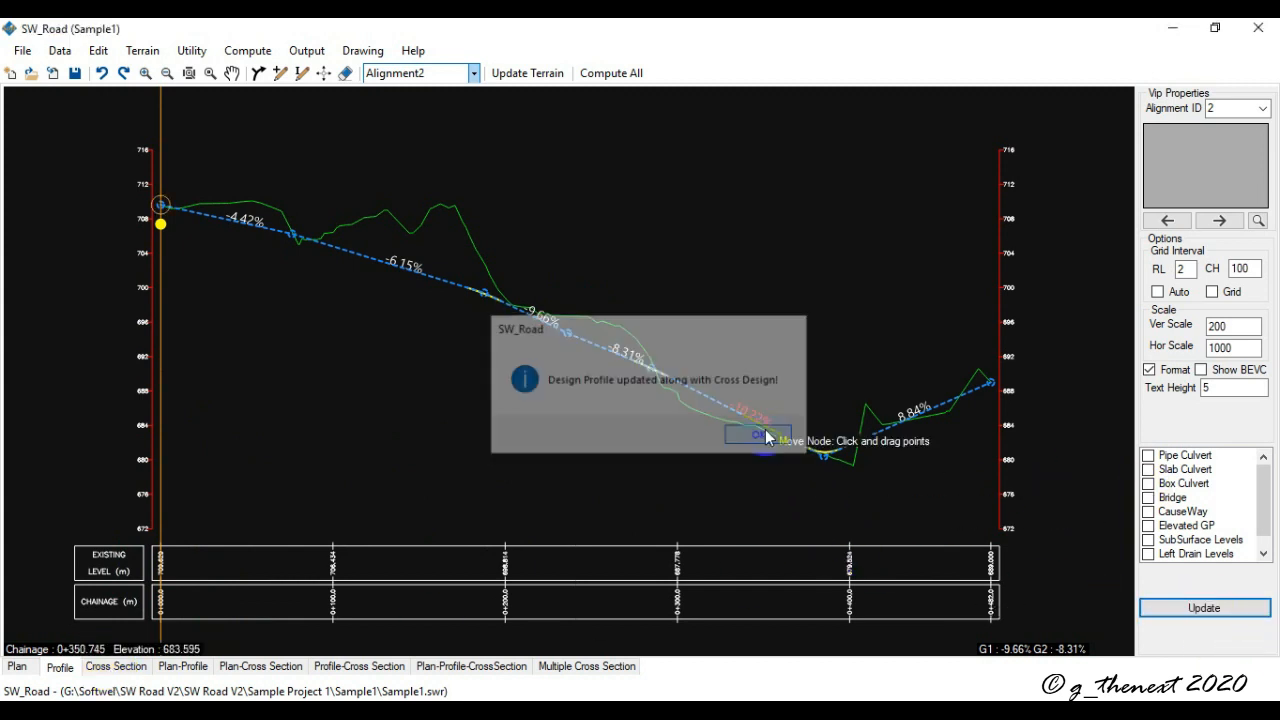
Compare the cross sections of Alignment2 and Alignment1 at chainage 0+000, ending on Alignment2
{"action": "left_click", "coordinate": [116, 667]}
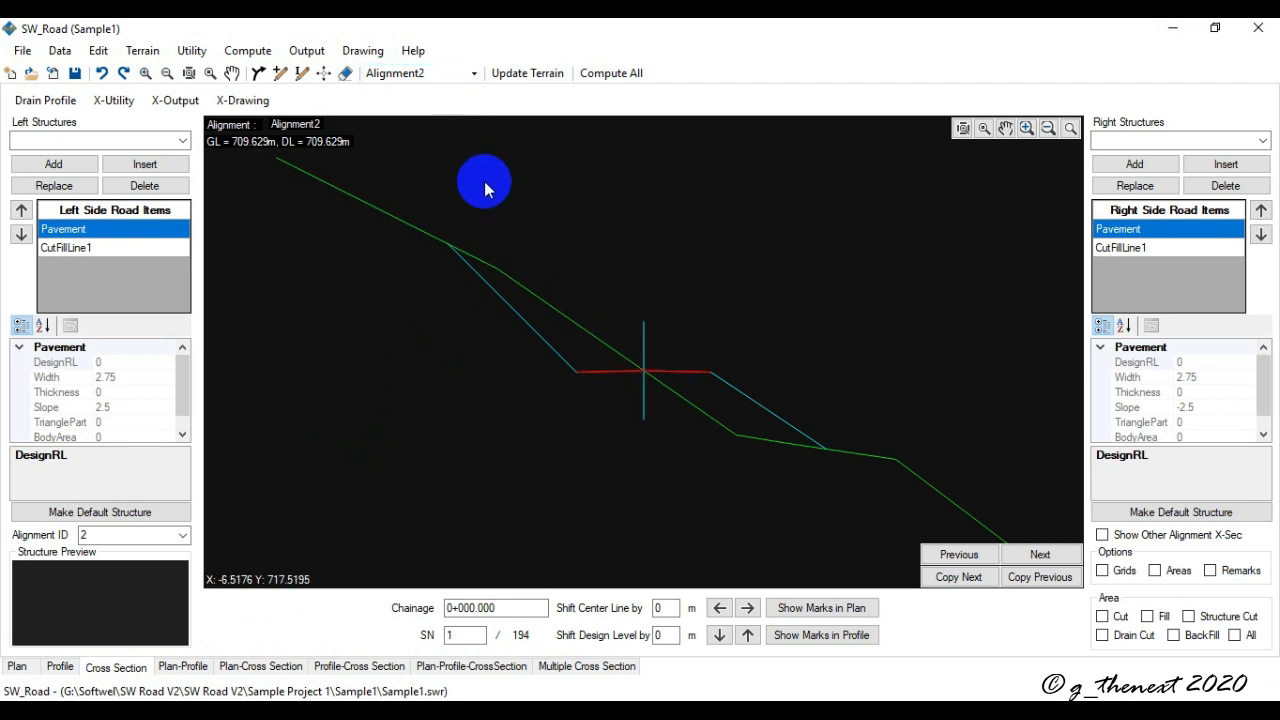
{"action": "left_click", "coordinate": [474, 73]}
{"action": "left_click", "coordinate": [395, 105]}
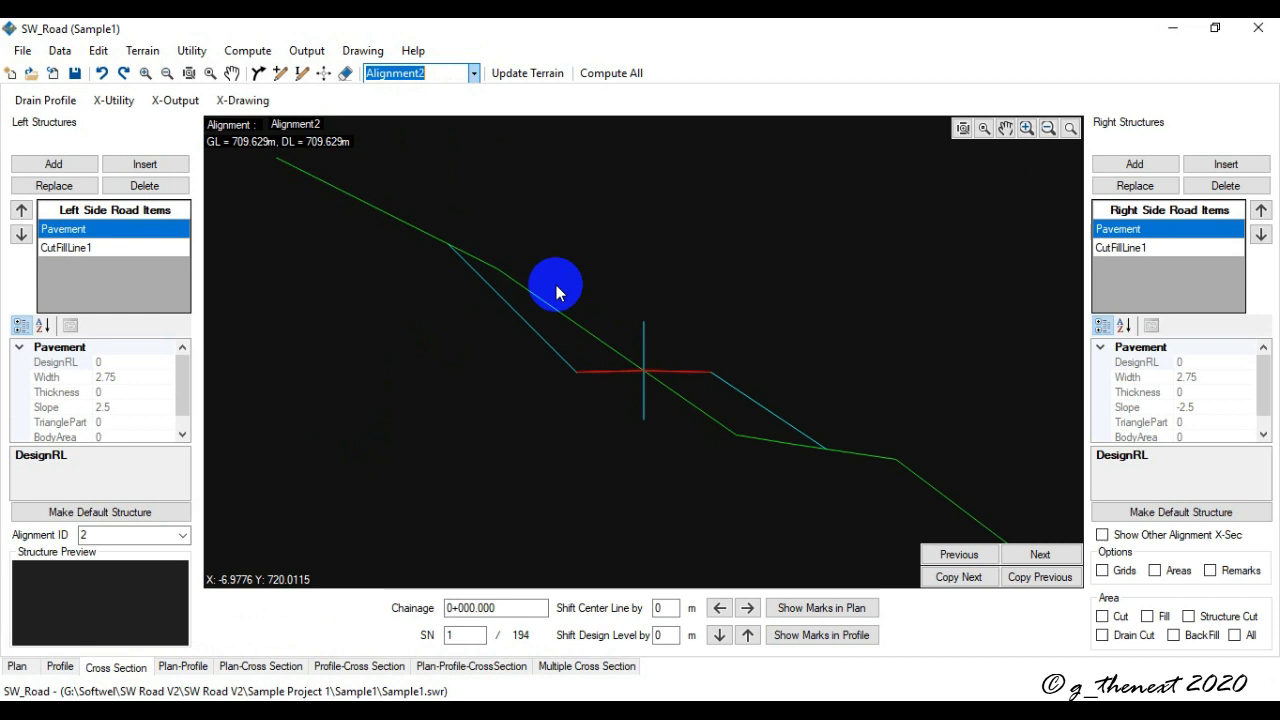
{"action": "key", "text": "Up"}
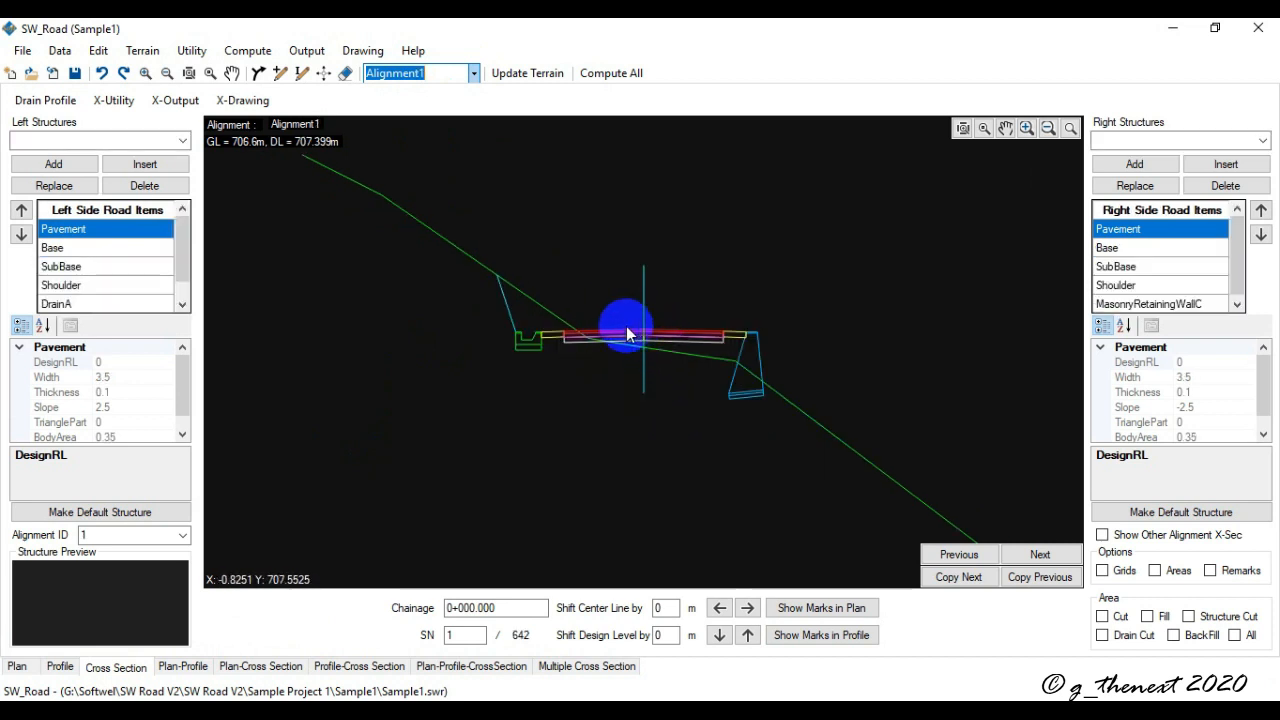
{"action": "left_click", "coordinate": [472, 76]}
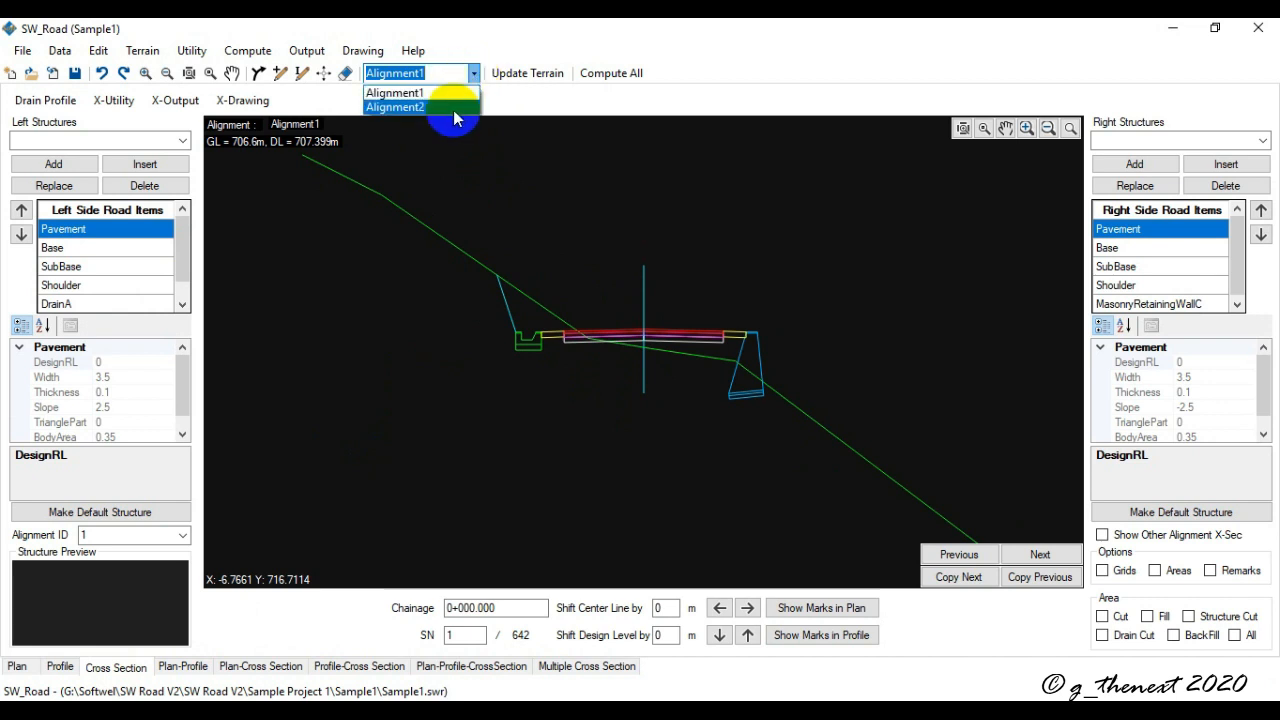
{"action": "left_click", "coordinate": [453, 108]}
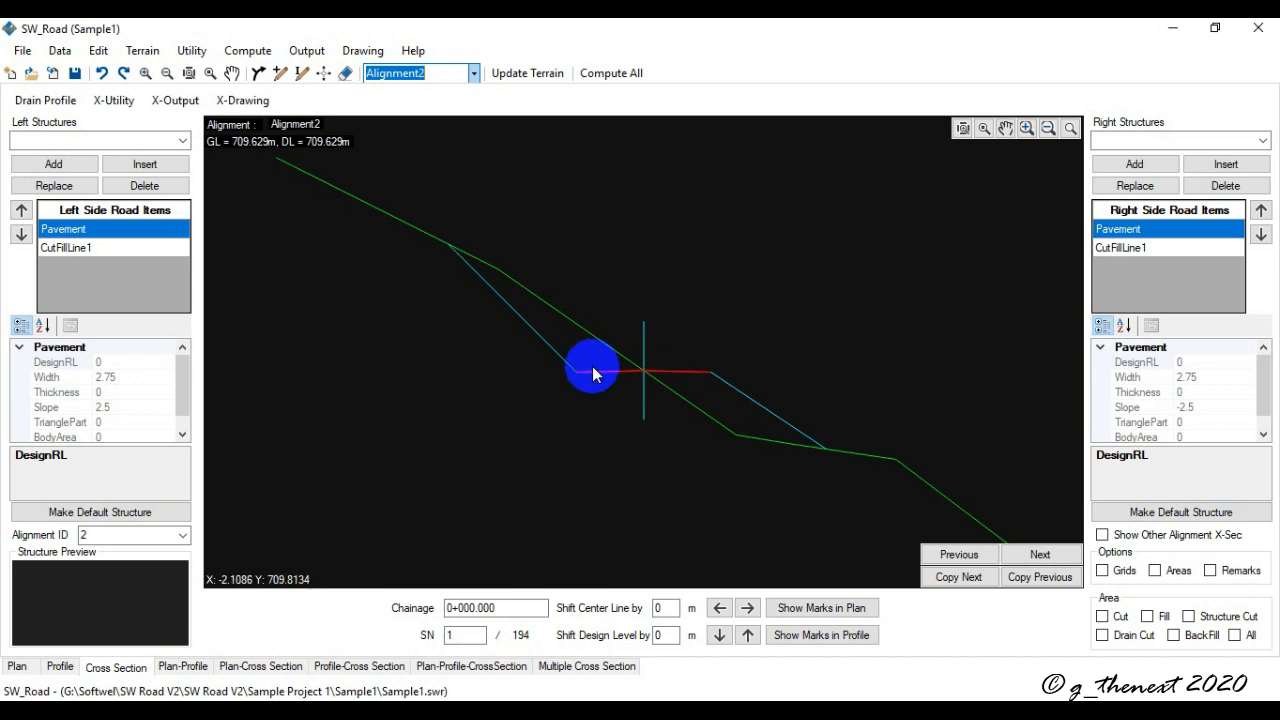
Open the material assignment and review the materials and specifications assigned to MasonryRetainingWallA, down to its Soling row
{"action": "left_click", "coordinate": [1103, 536]}
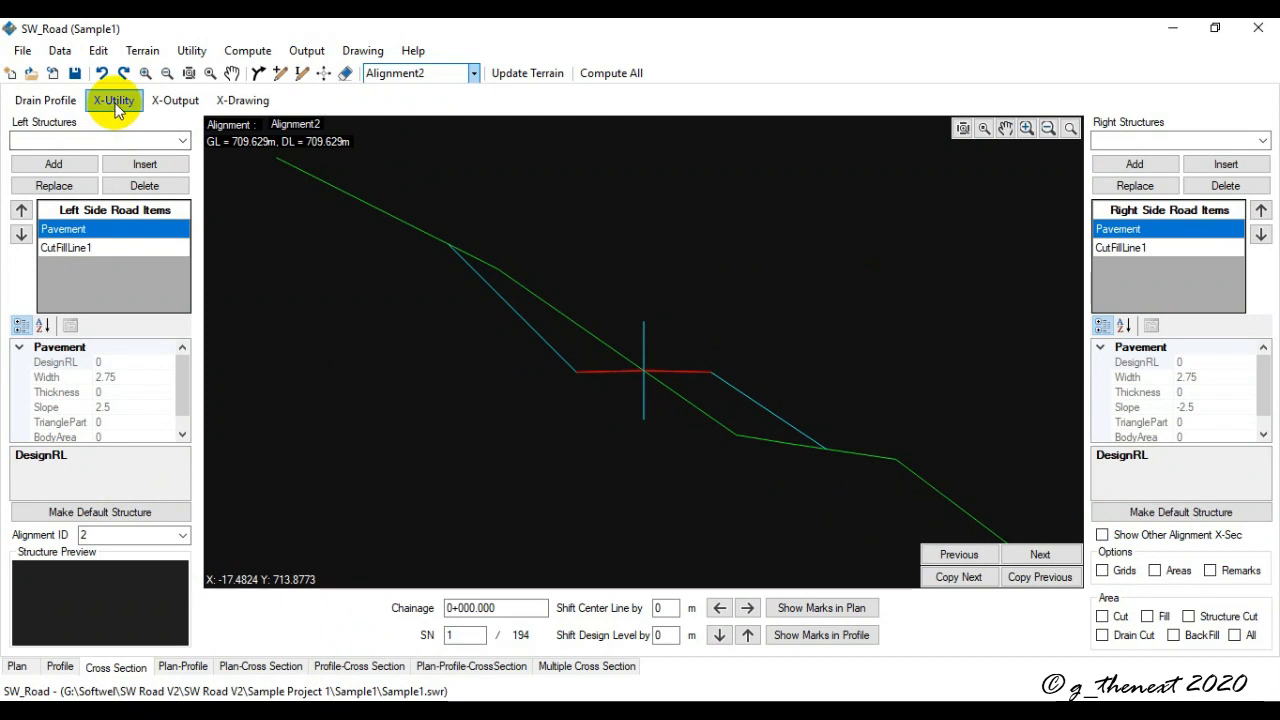
{"action": "left_click", "coordinate": [115, 102]}
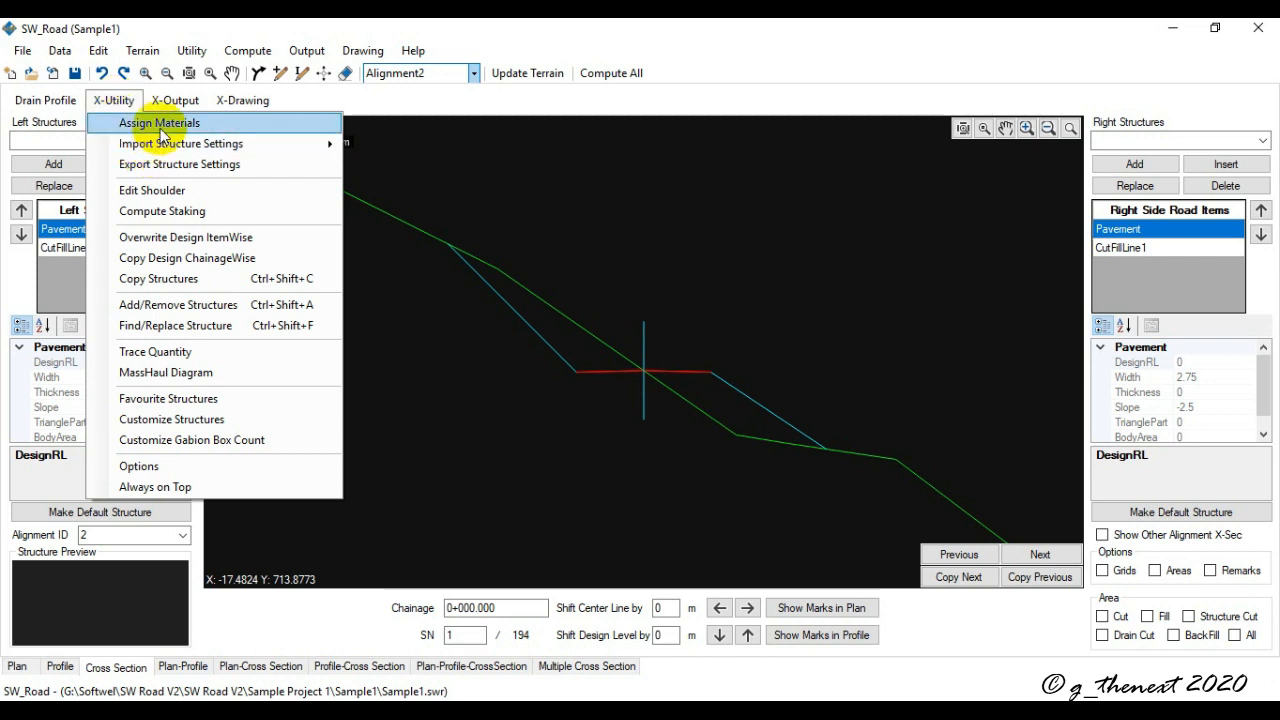
{"action": "left_click", "coordinate": [160, 123]}
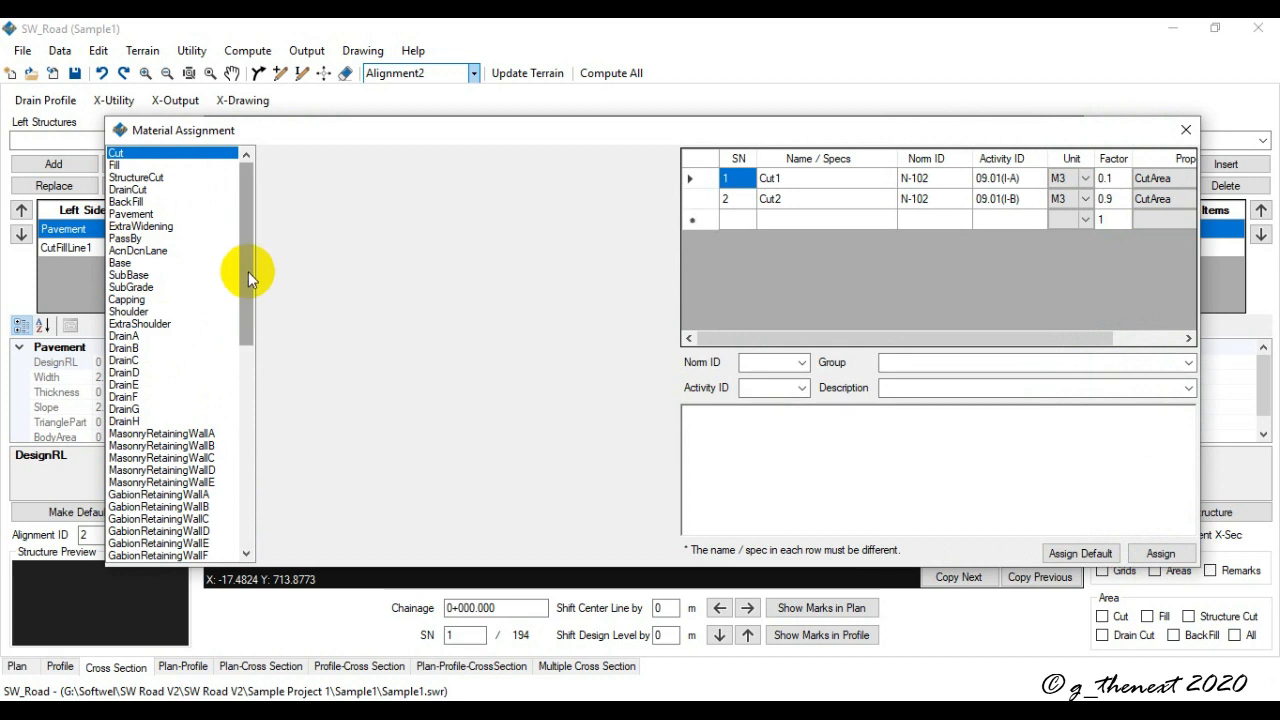
{"action": "left_click_drag", "start_coordinate": [250, 263], "coordinate": [237, 337]}
{"action": "left_click_drag", "start_coordinate": [246, 286], "coordinate": [247, 215]}
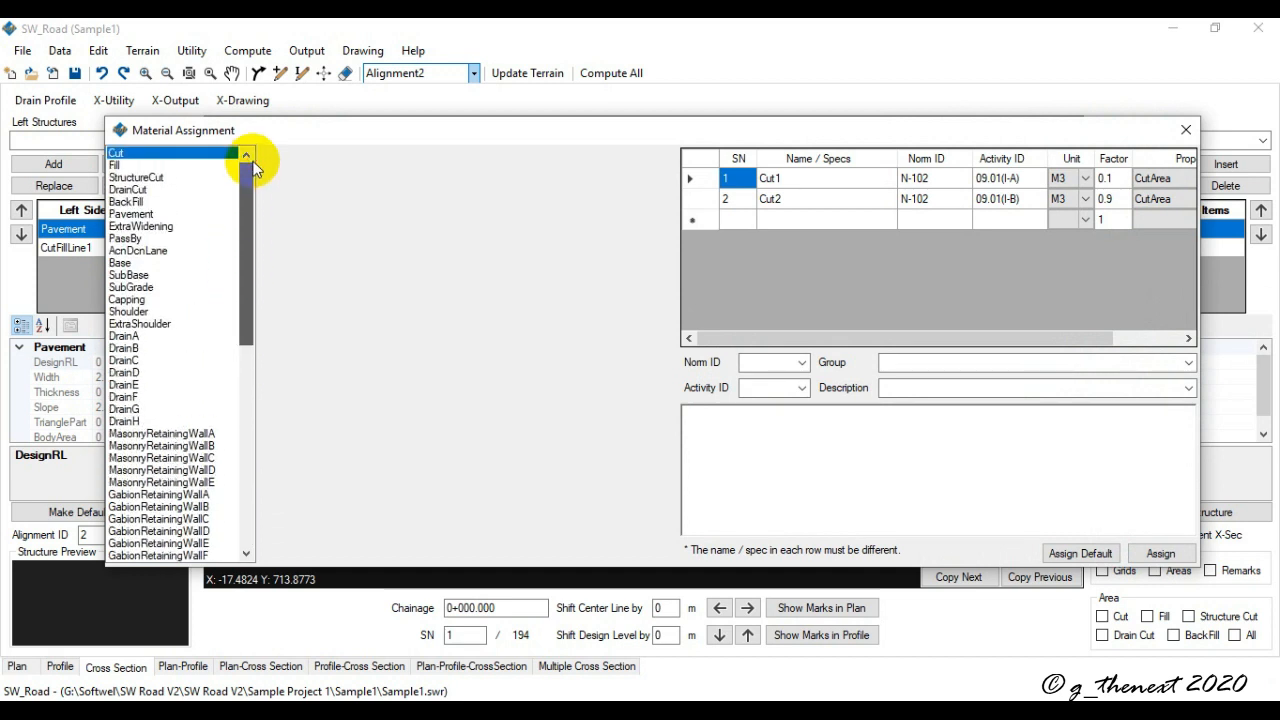
{"action": "left_click", "coordinate": [163, 435]}
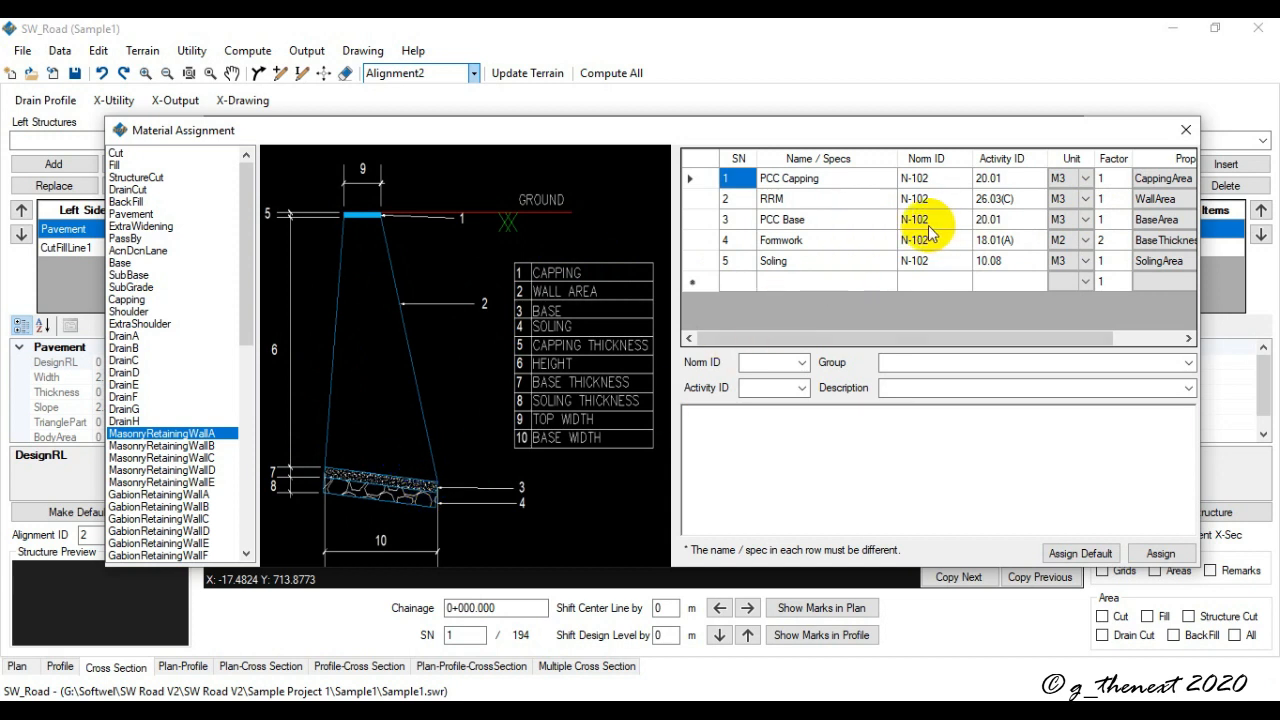
{"action": "left_click", "coordinate": [770, 265]}
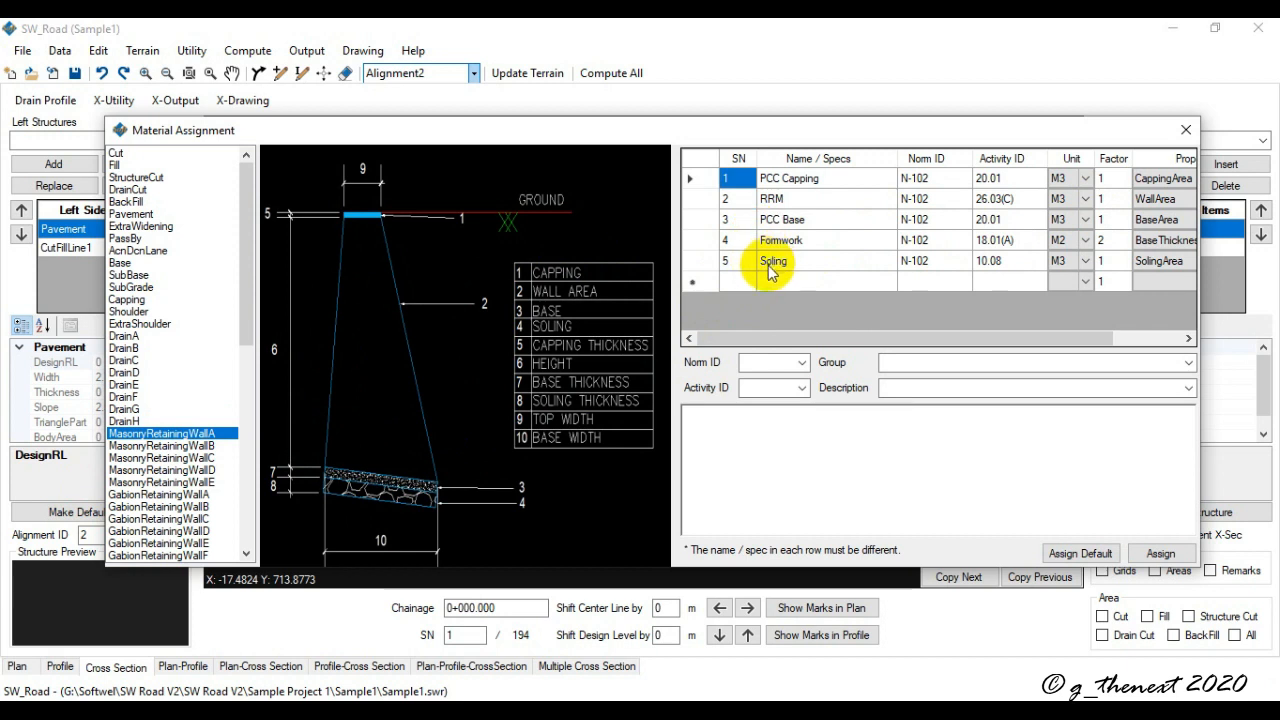
{"action": "left_click", "coordinate": [705, 264]}
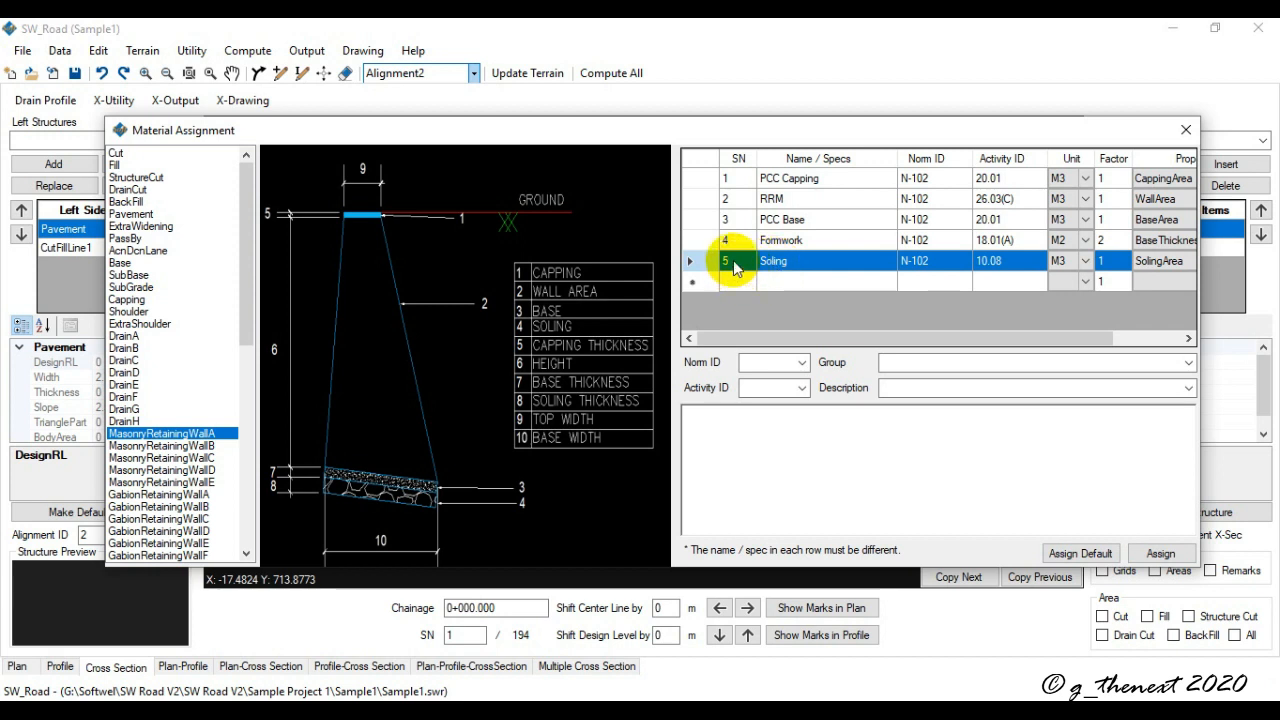
Review the materials assigned to GabionRetainingWallB and close the material assignment
{"action": "left_click", "coordinate": [249, 308]}
{"action": "left_click_drag", "start_coordinate": [249, 308], "coordinate": [257, 400]}
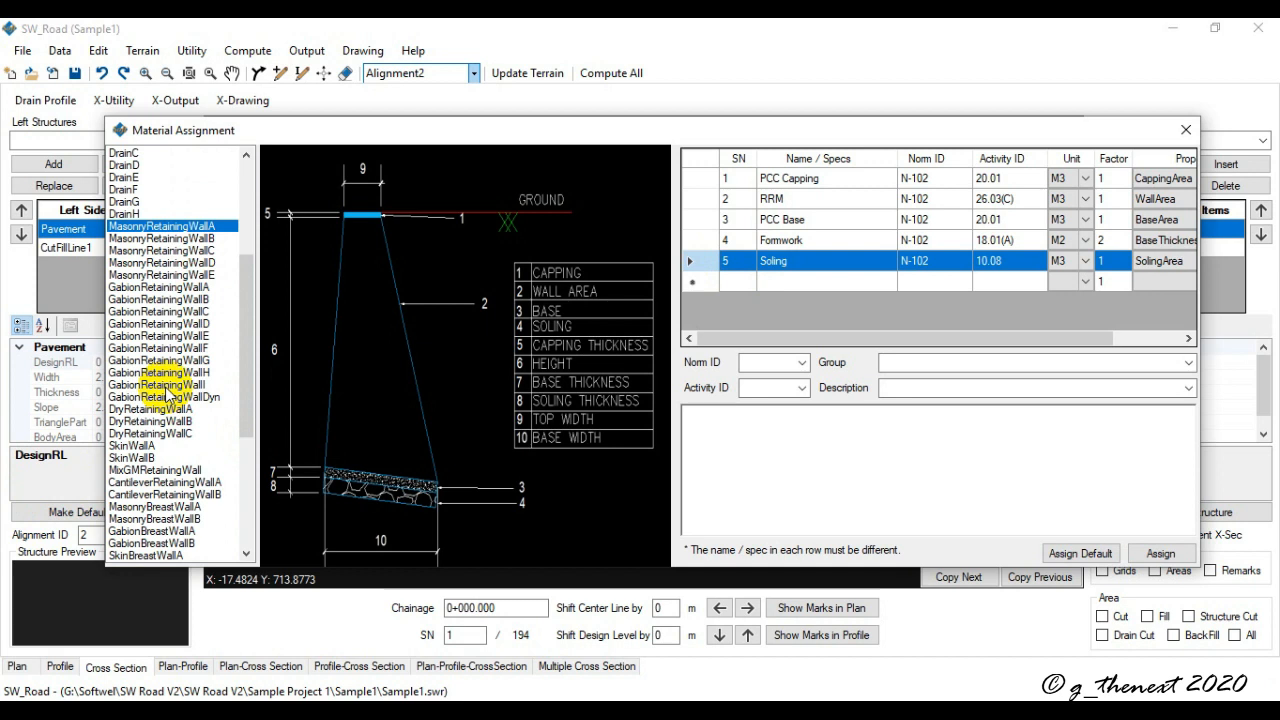
{"action": "left_click", "coordinate": [141, 300]}
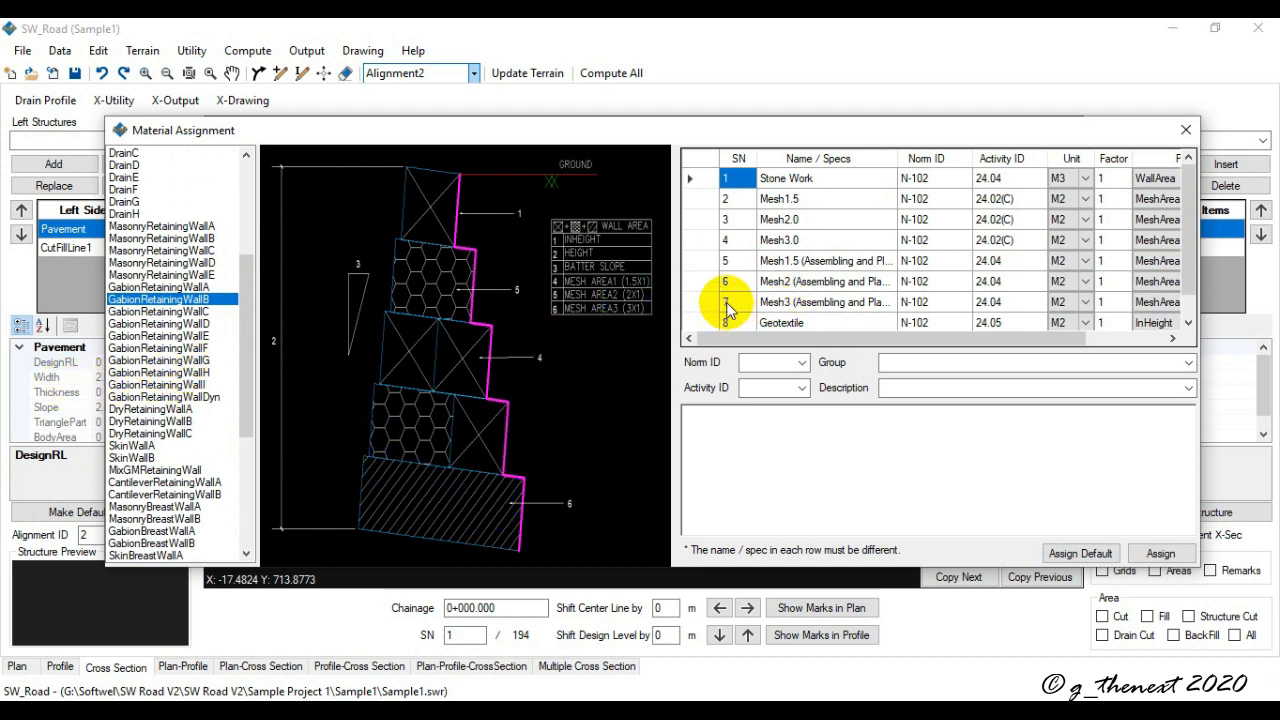
{"action": "left_click", "coordinate": [1186, 134]}
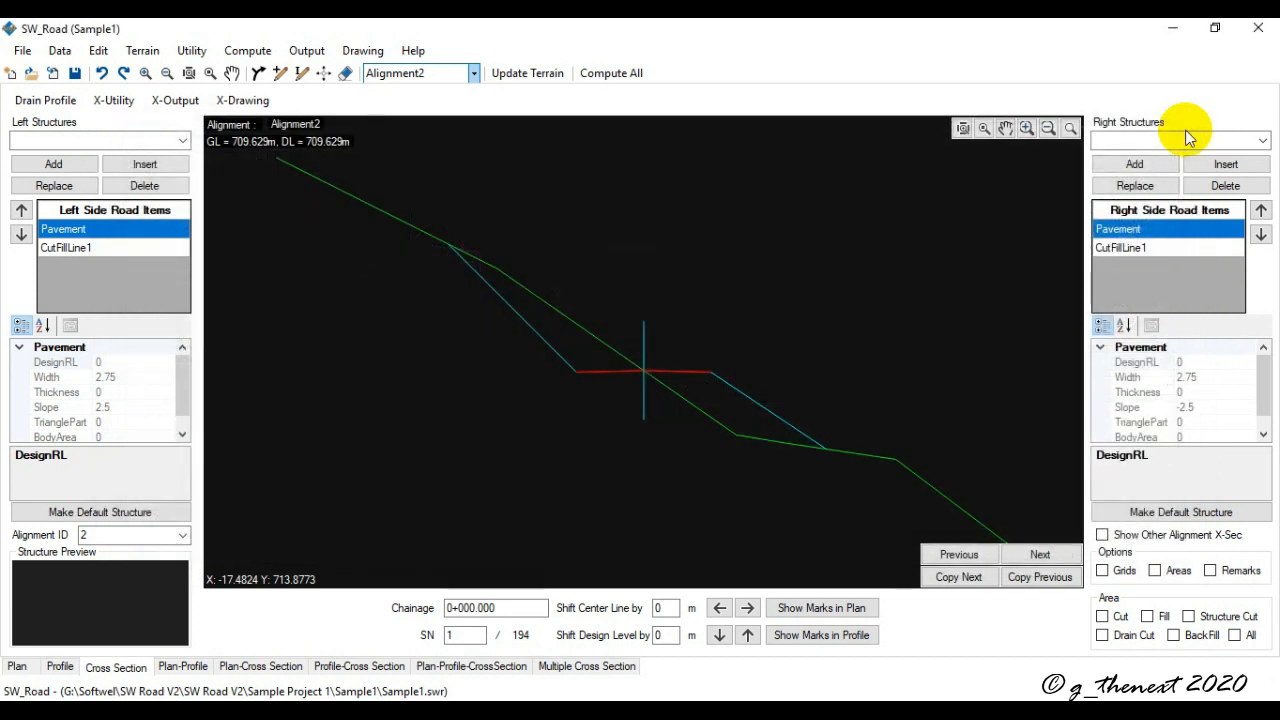
{"action": "left_click", "coordinate": [113, 104]}
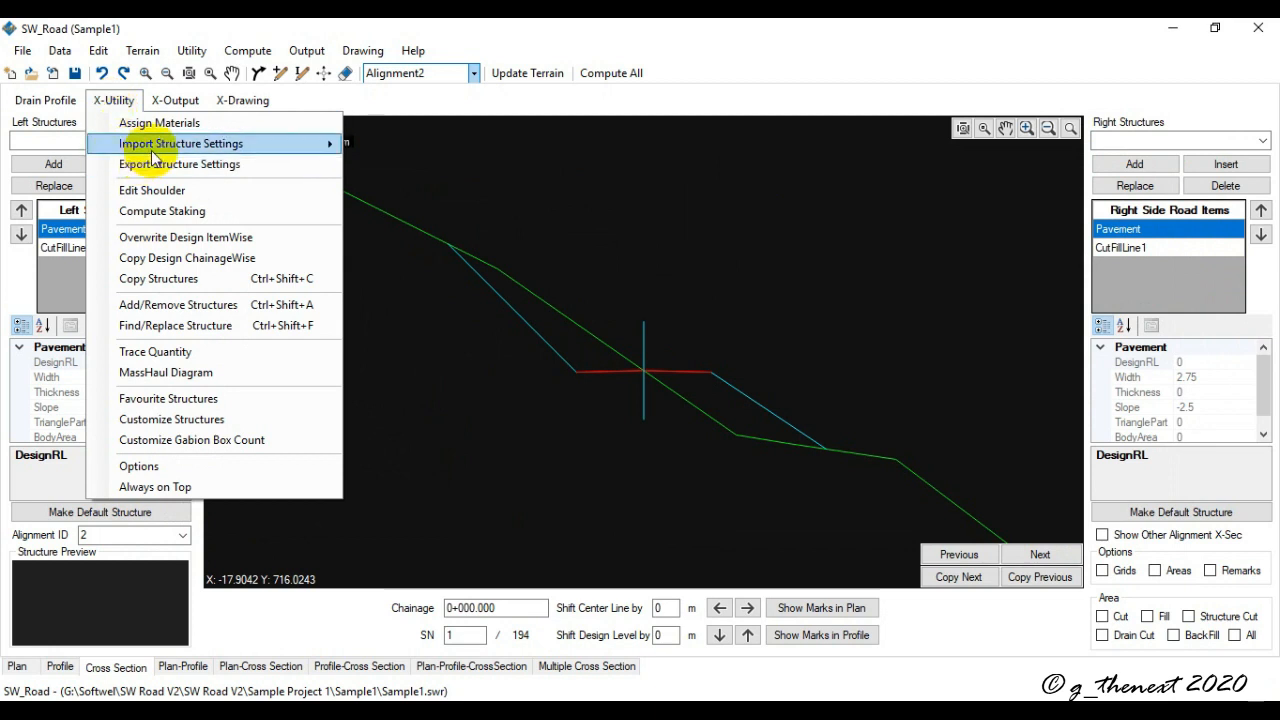
{"action": "mouse_move", "coordinate": [162, 150]}
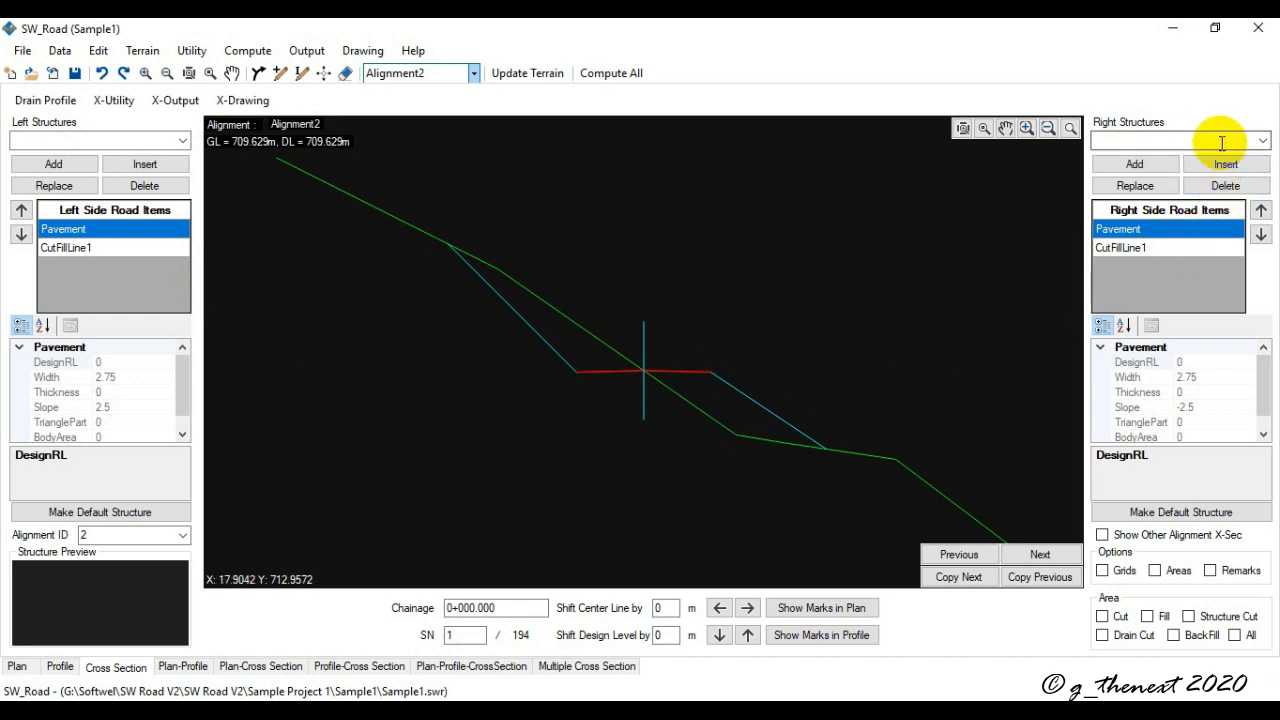
Add a GabionRetainingWallDyn to the right side road items and move it above CutFillLine1
{"action": "type", "text": "gabGuard"}
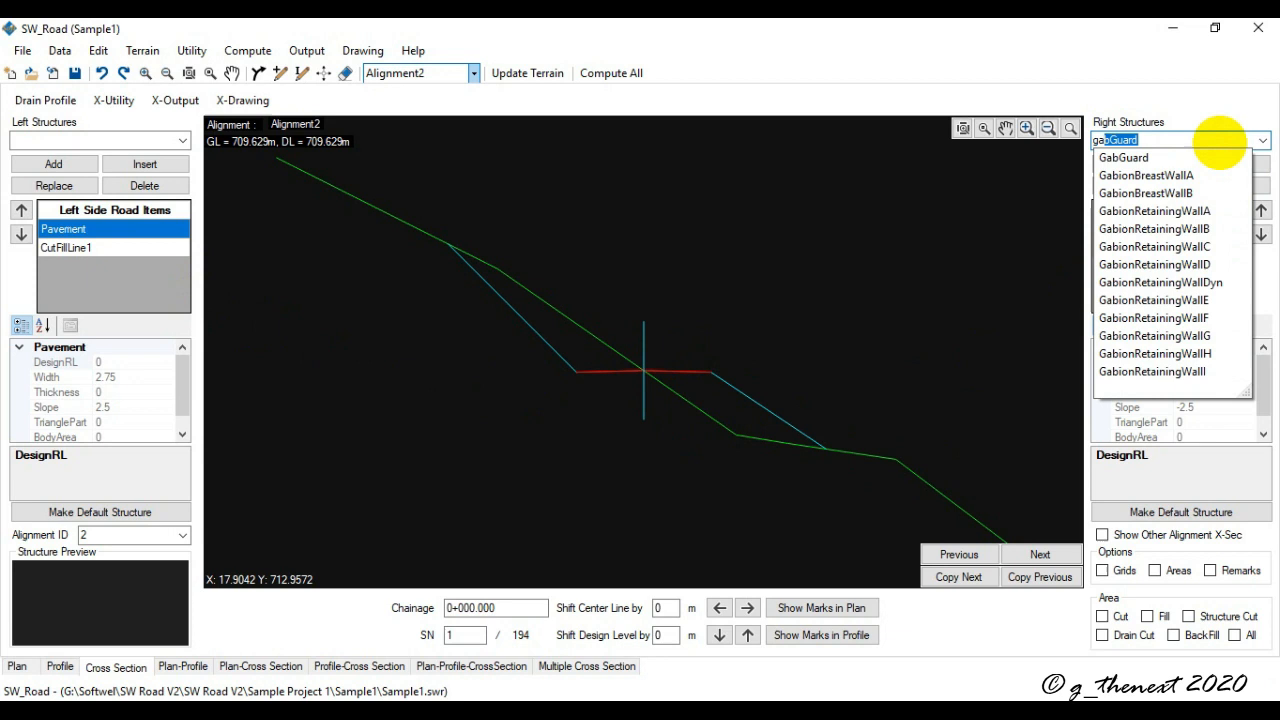
{"action": "left_click", "coordinate": [1203, 283]}
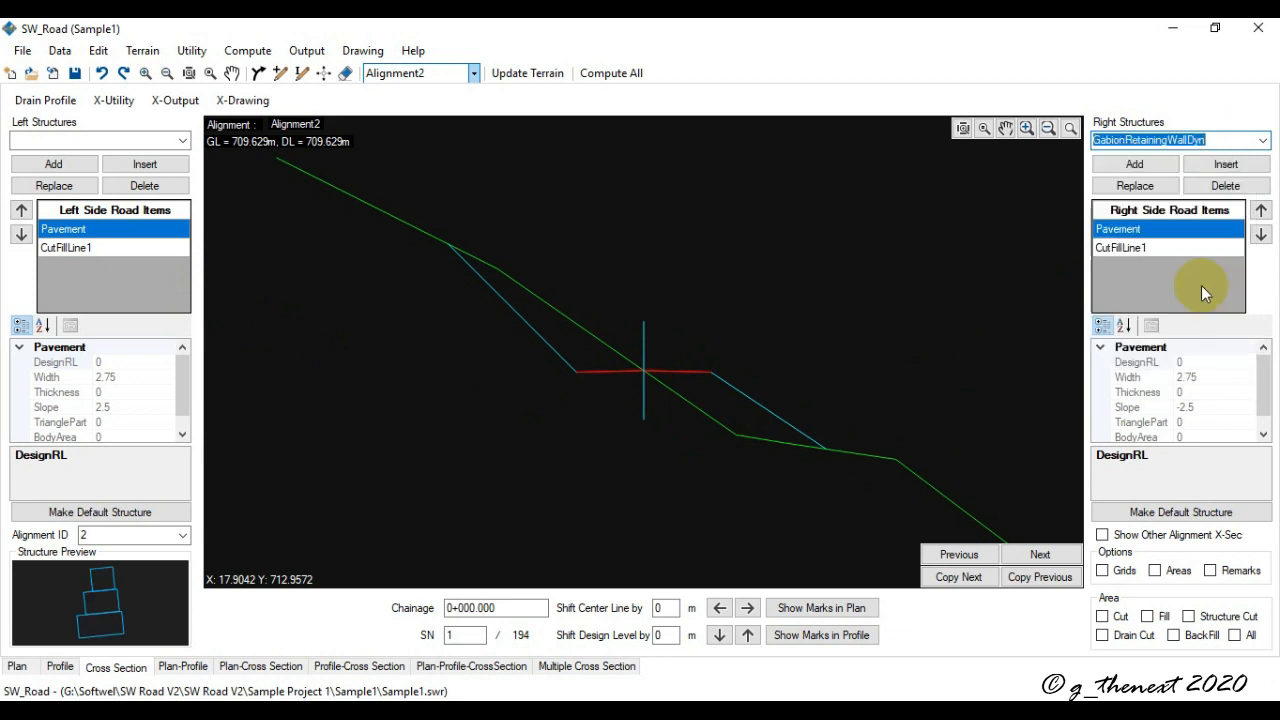
{"action": "left_click", "coordinate": [1120, 249]}
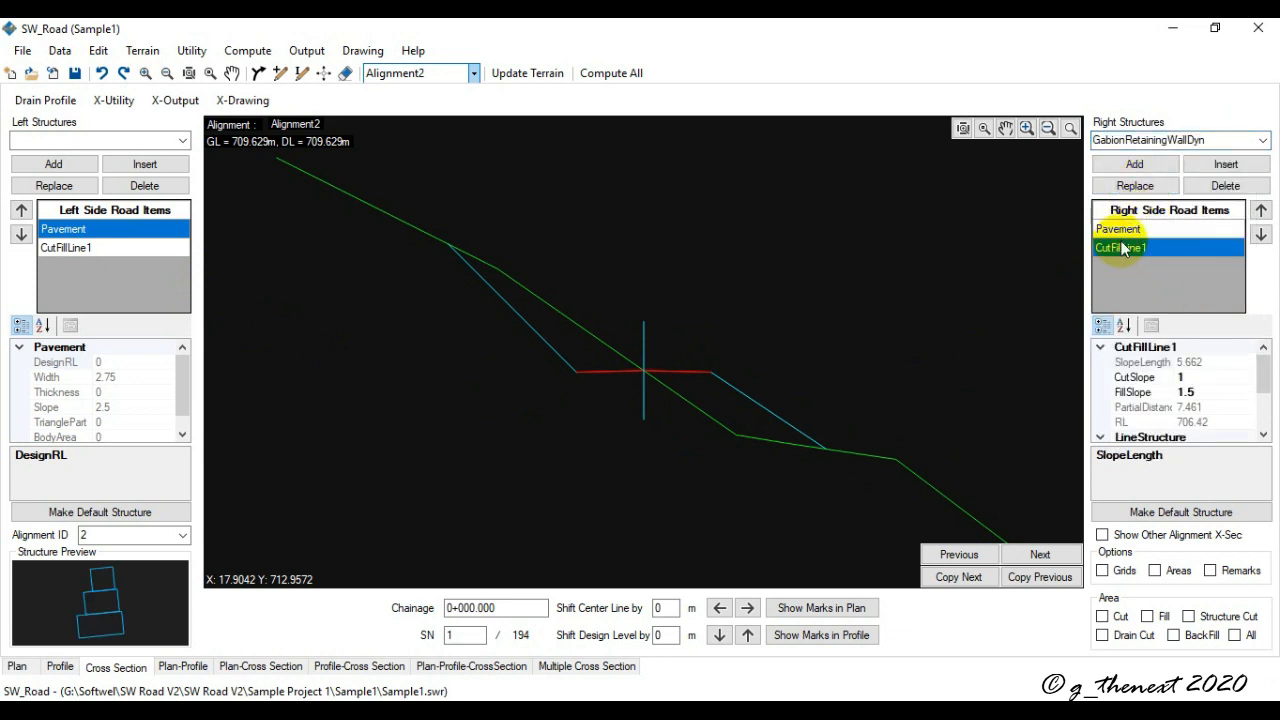
{"action": "left_click", "coordinate": [1110, 164]}
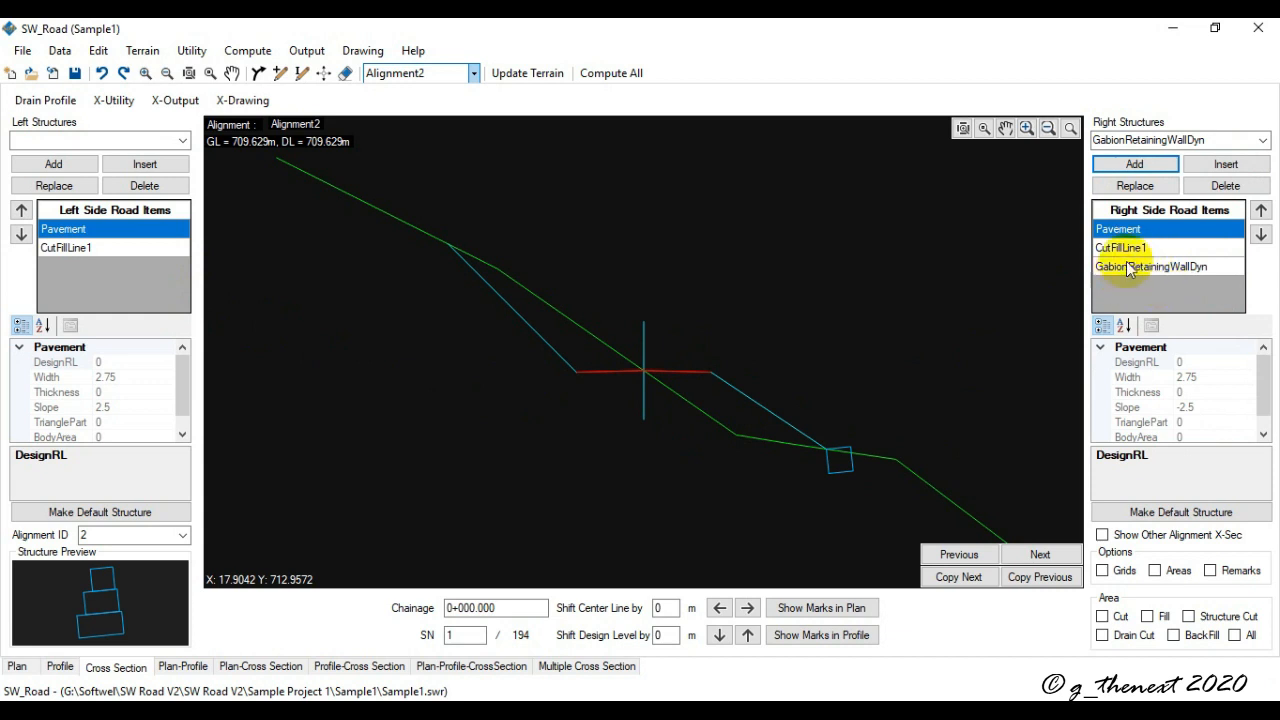
{"action": "left_click", "coordinate": [833, 462]}
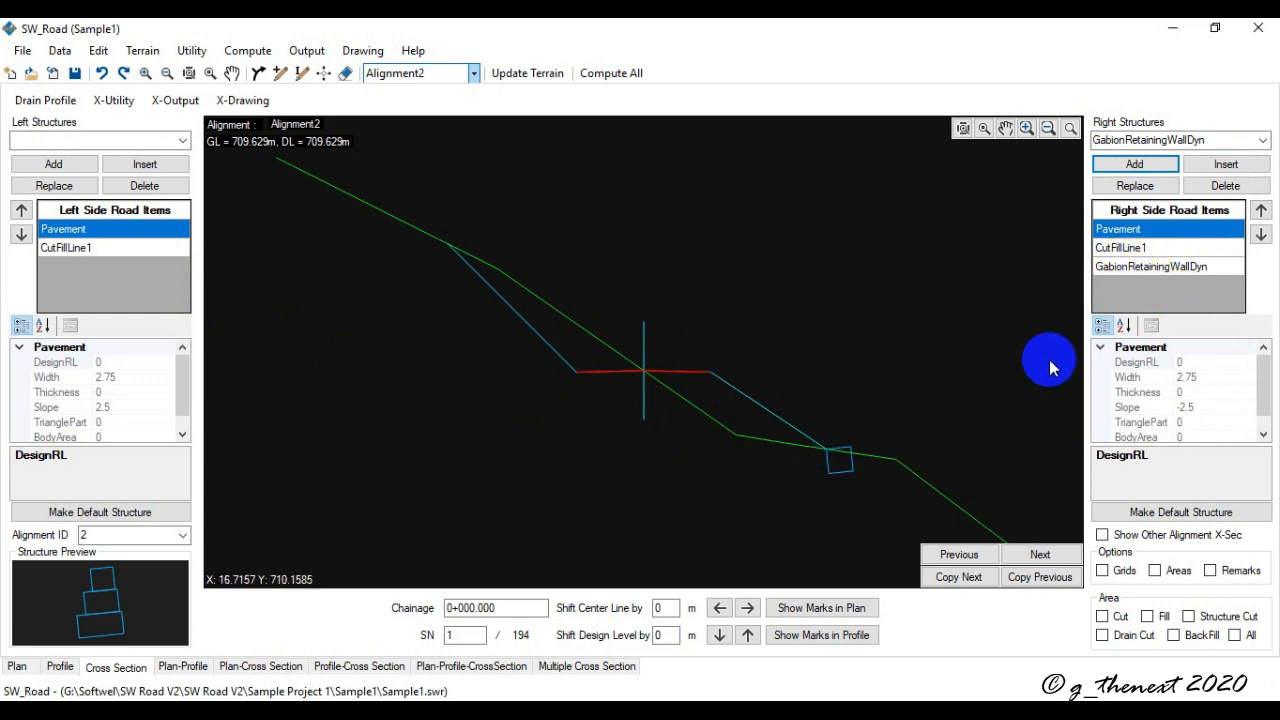
{"action": "left_click", "coordinate": [1135, 267]}
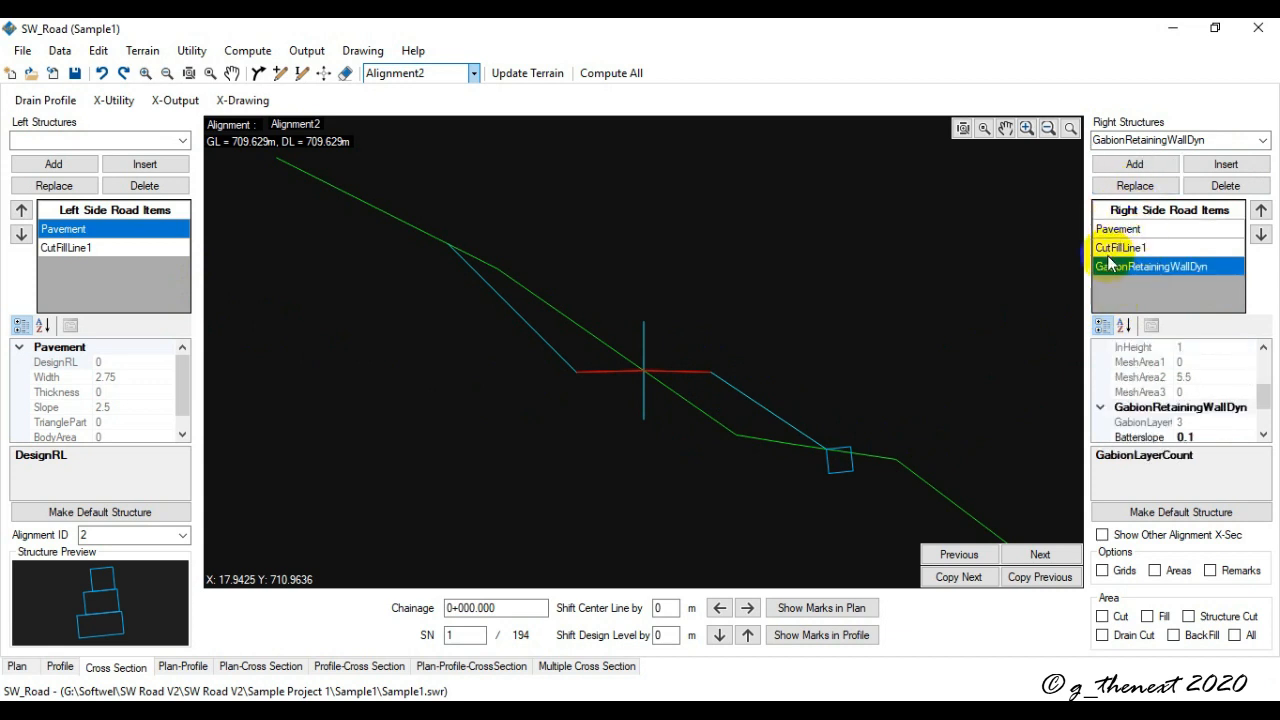
{"action": "left_click", "coordinate": [1259, 212]}
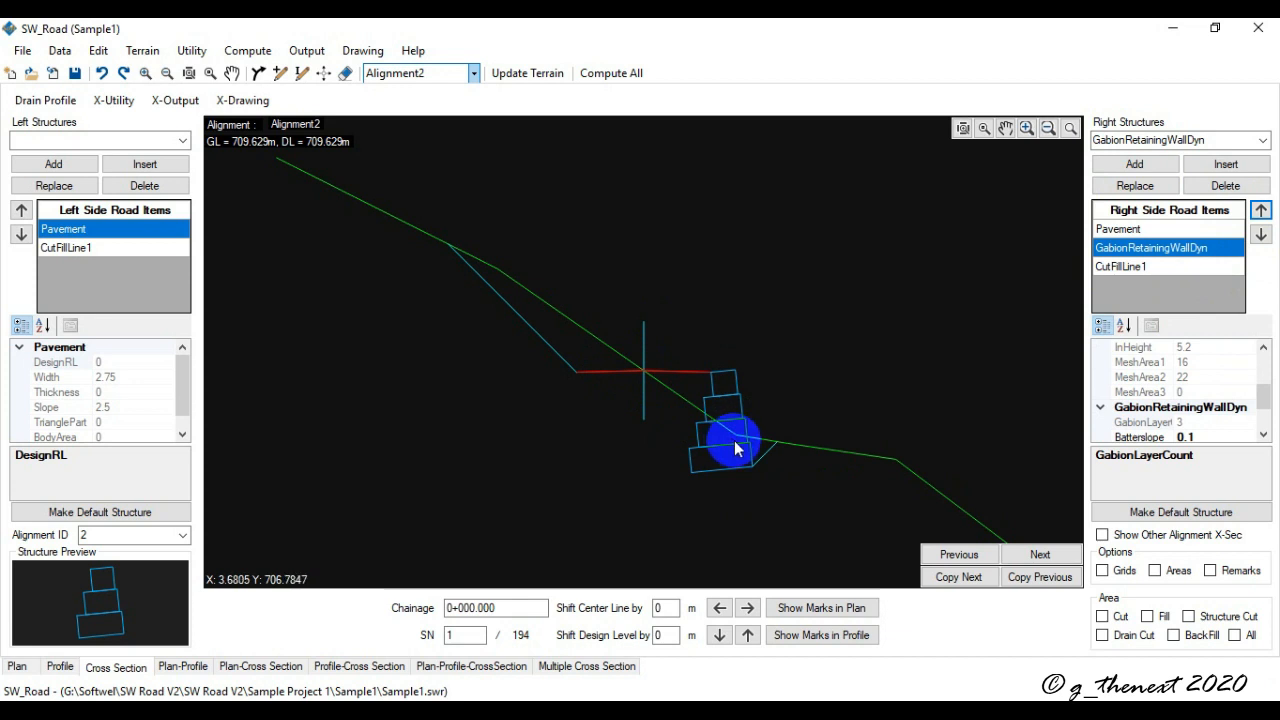
Preview the gabion wall with the design level shifted up by 2.9 m, and shift the level back down
{"action": "left_click", "coordinate": [752, 638]}
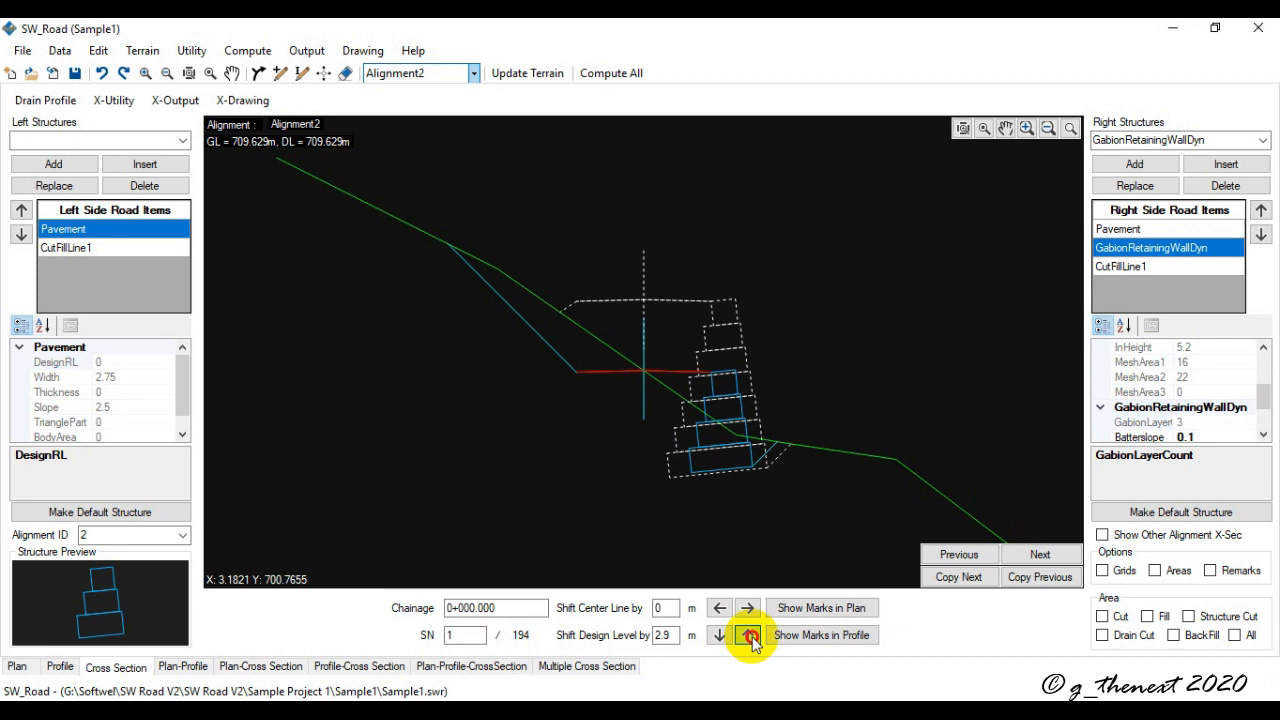
{"action": "left_click", "coordinate": [720, 636]}
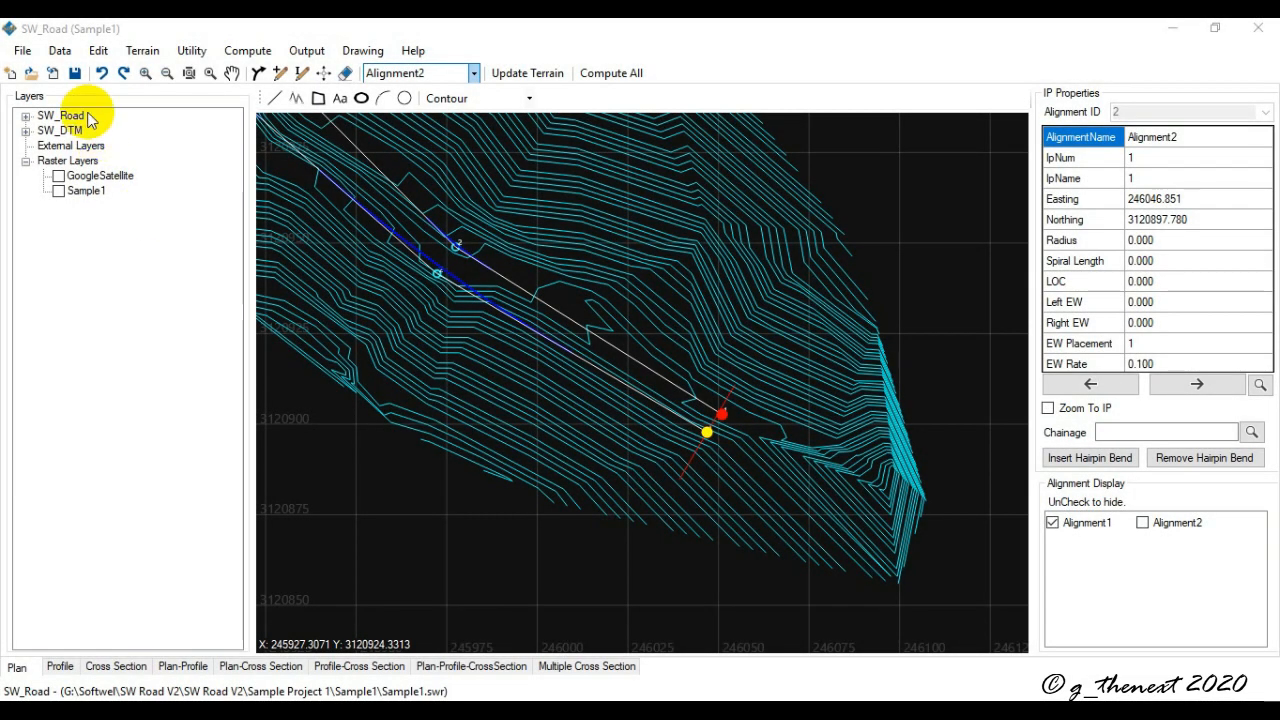
Open the median design table for Alignment2 and preview the MedianA, MedianB and MedianC types
{"action": "left_click", "coordinate": [62, 51]}
{"action": "mouse_move", "coordinate": [114, 91]}
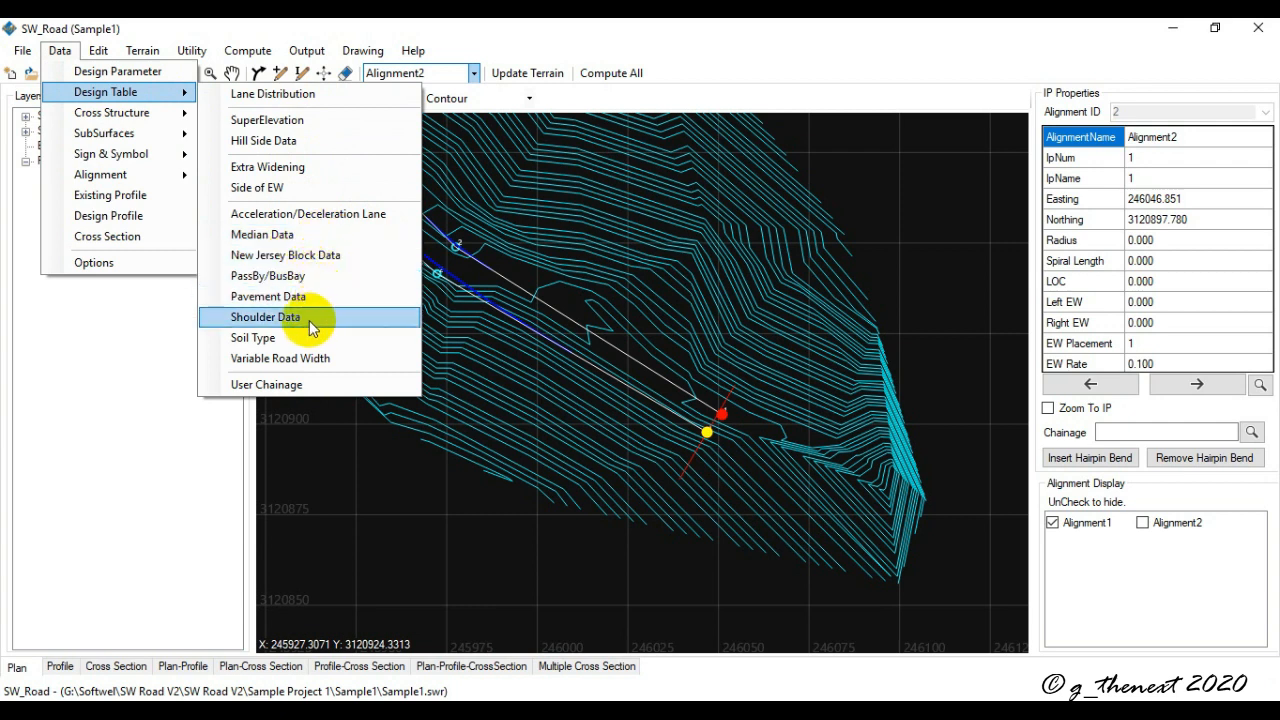
{"action": "left_click", "coordinate": [262, 235]}
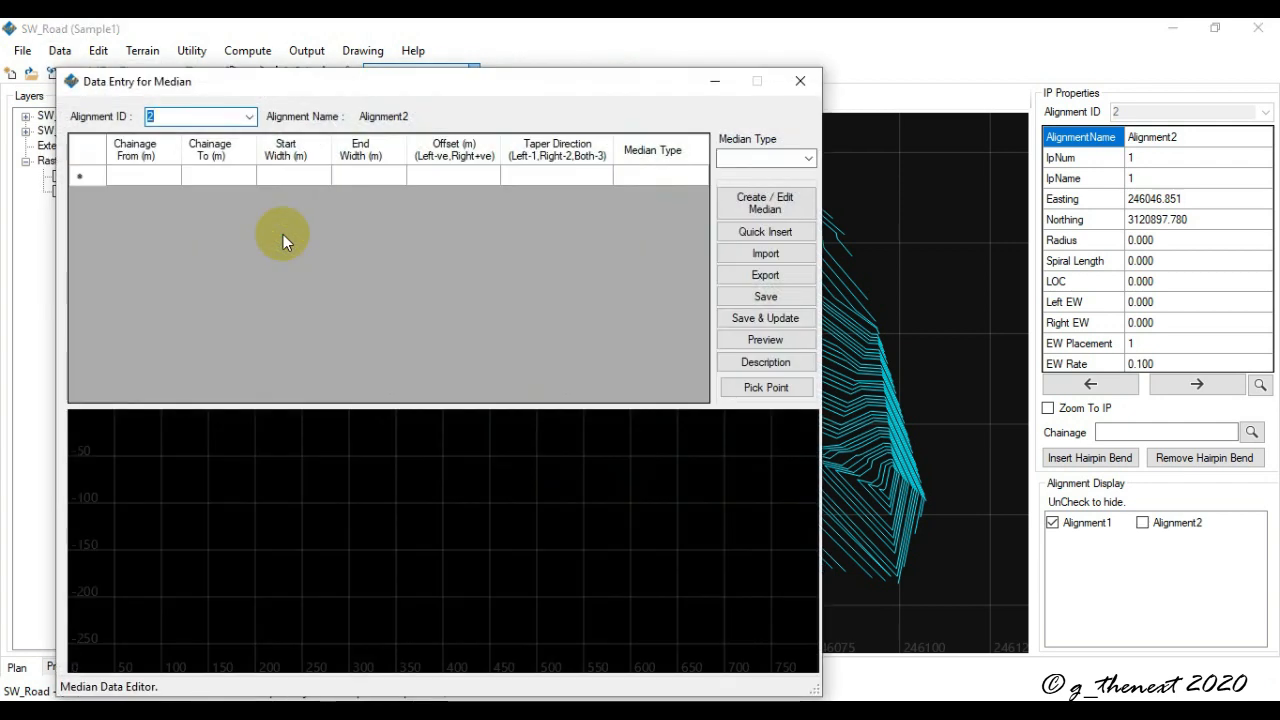
{"action": "left_click", "coordinate": [807, 157]}
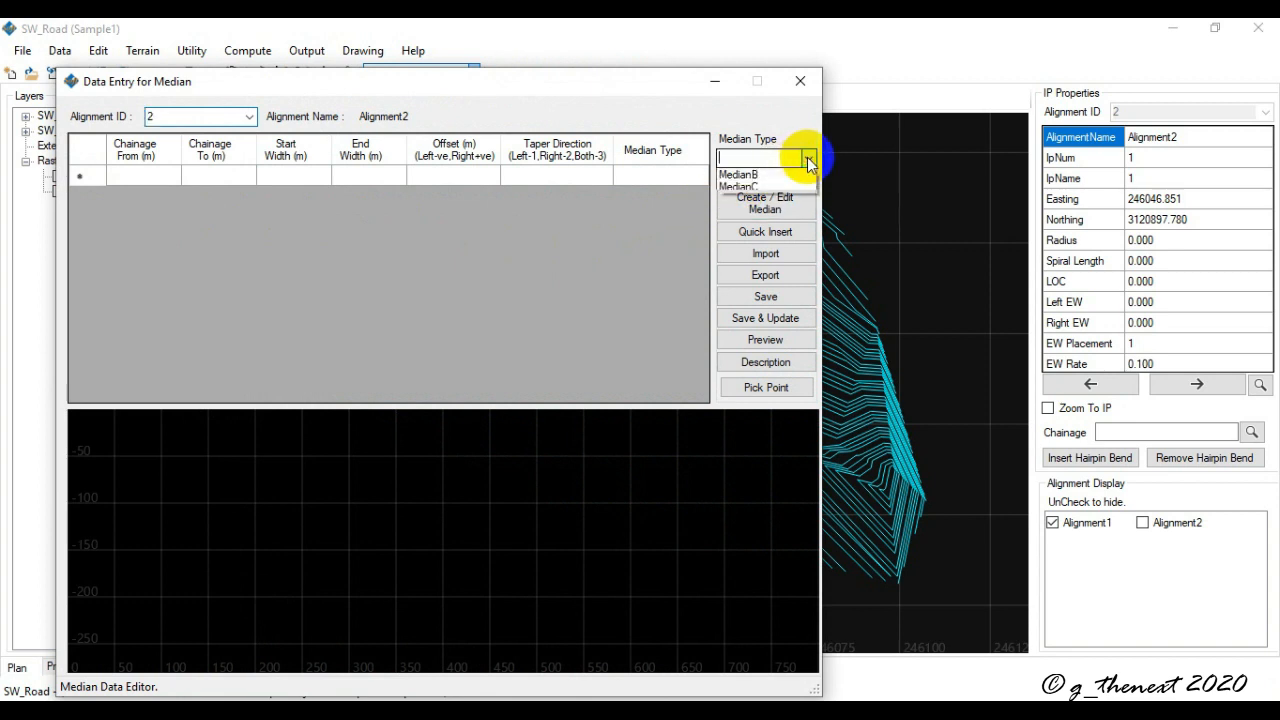
{"action": "left_click", "coordinate": [750, 175]}
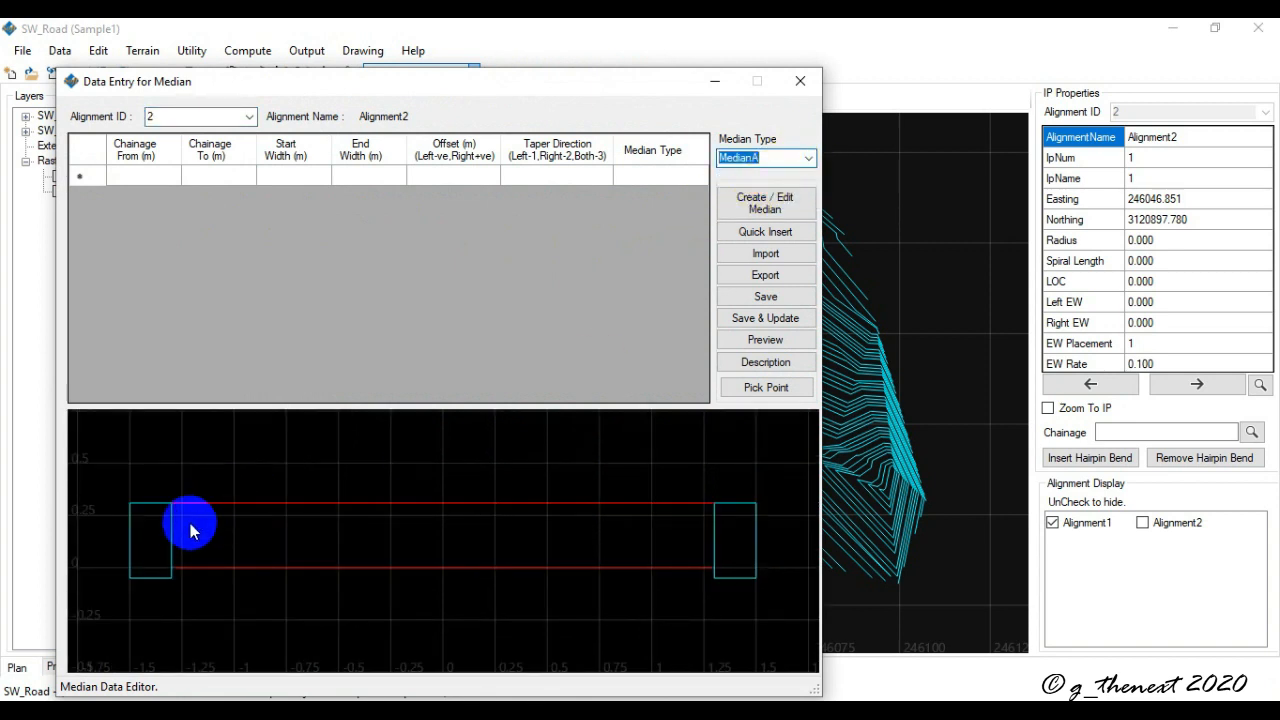
{"action": "left_click", "coordinate": [807, 158]}
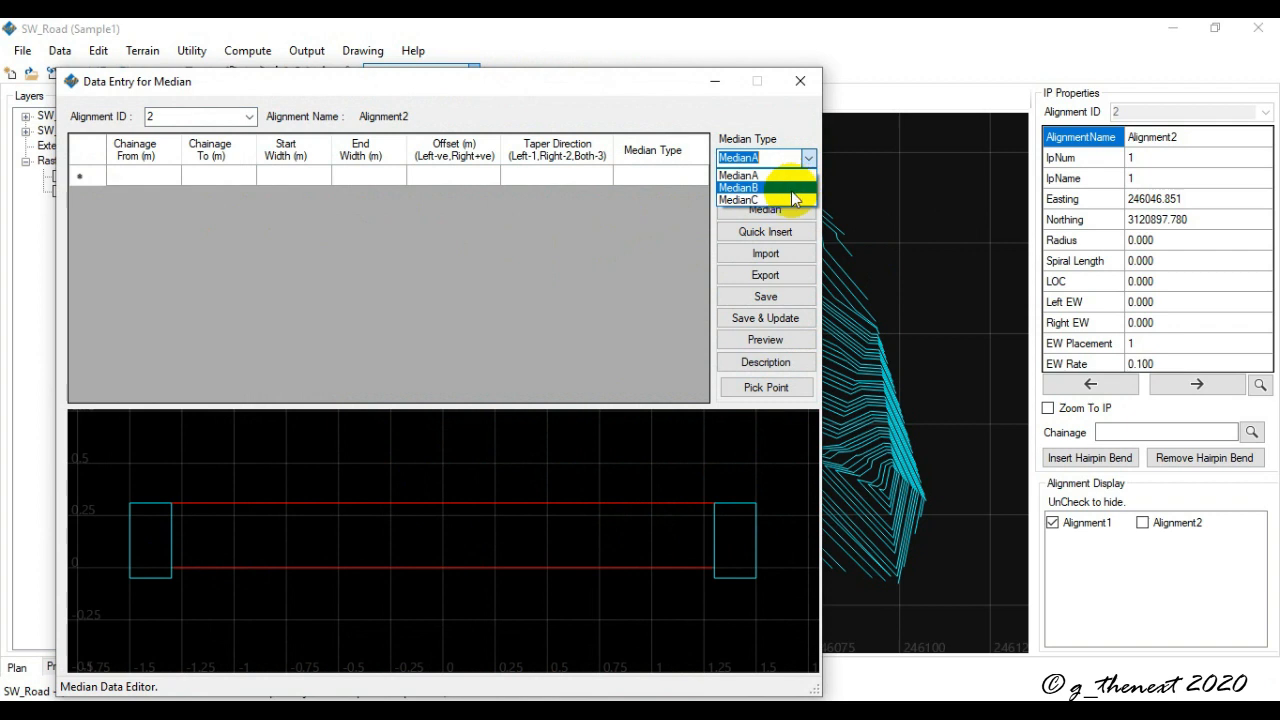
{"action": "left_click", "coordinate": [790, 190]}
{"action": "left_click", "coordinate": [806, 160]}
{"action": "left_click", "coordinate": [790, 199]}
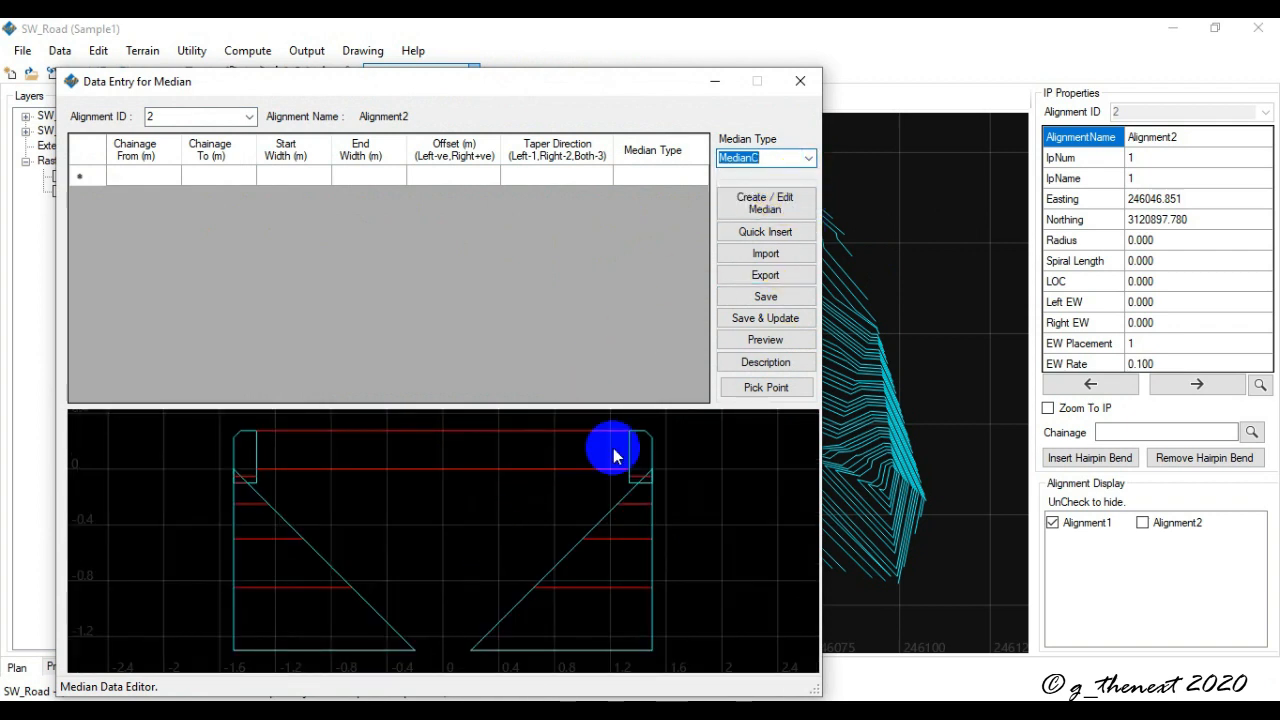
Choose the MedianA type and start a median row for Alignment2 from chainage 0 to 200 m
{"action": "left_click", "coordinate": [809, 162]}
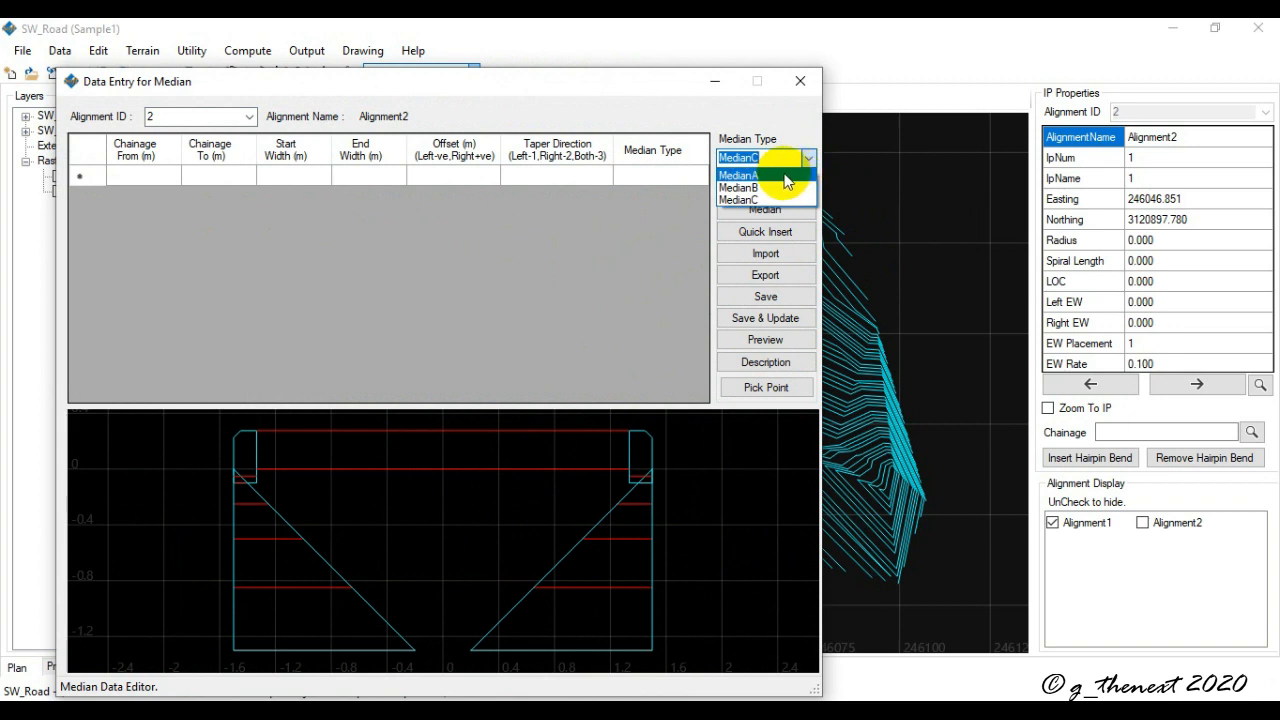
{"action": "left_click", "coordinate": [786, 176]}
{"action": "left_click", "coordinate": [143, 175]}
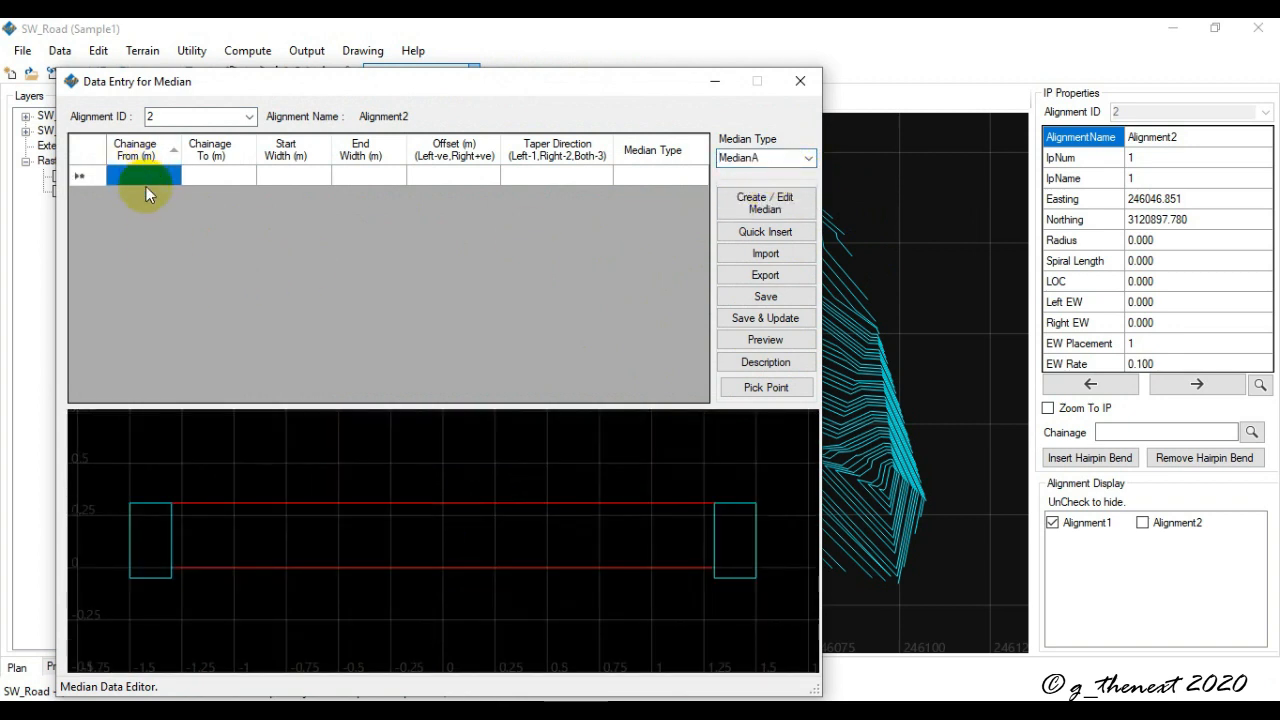
{"action": "type", "text": "0"}
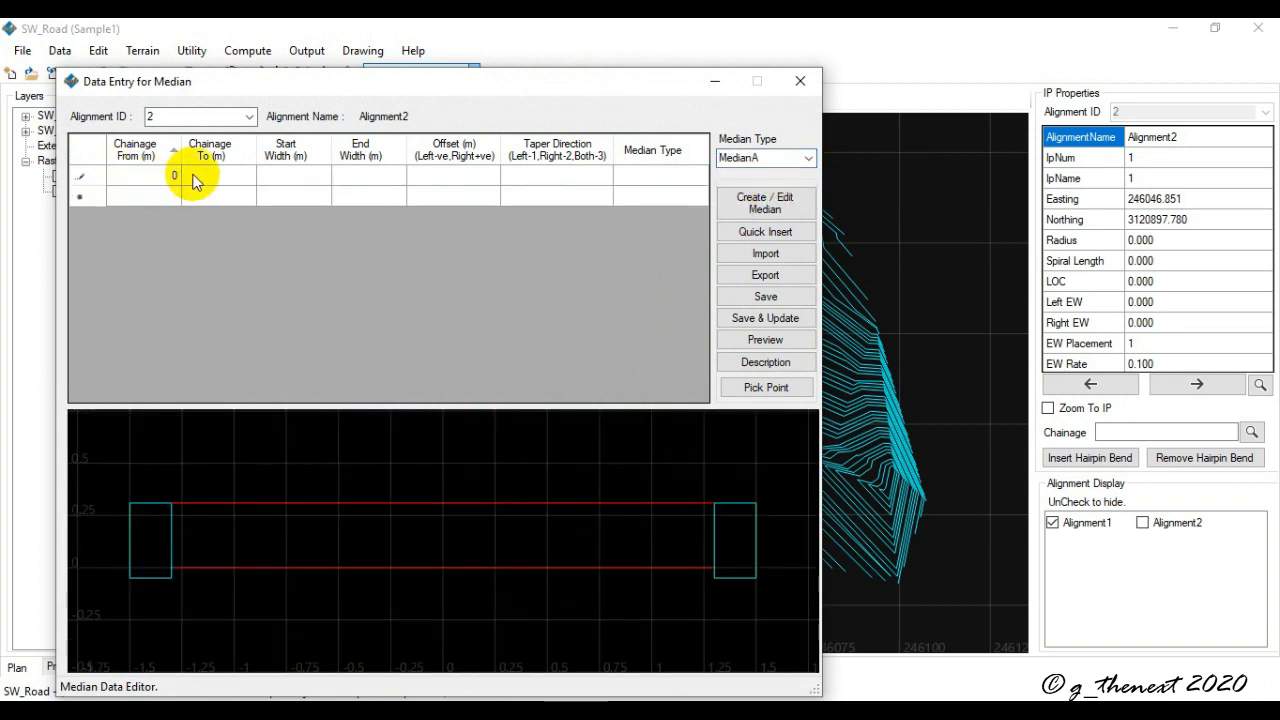
{"action": "left_click", "coordinate": [205, 176]}
{"action": "type", "text": "200"}
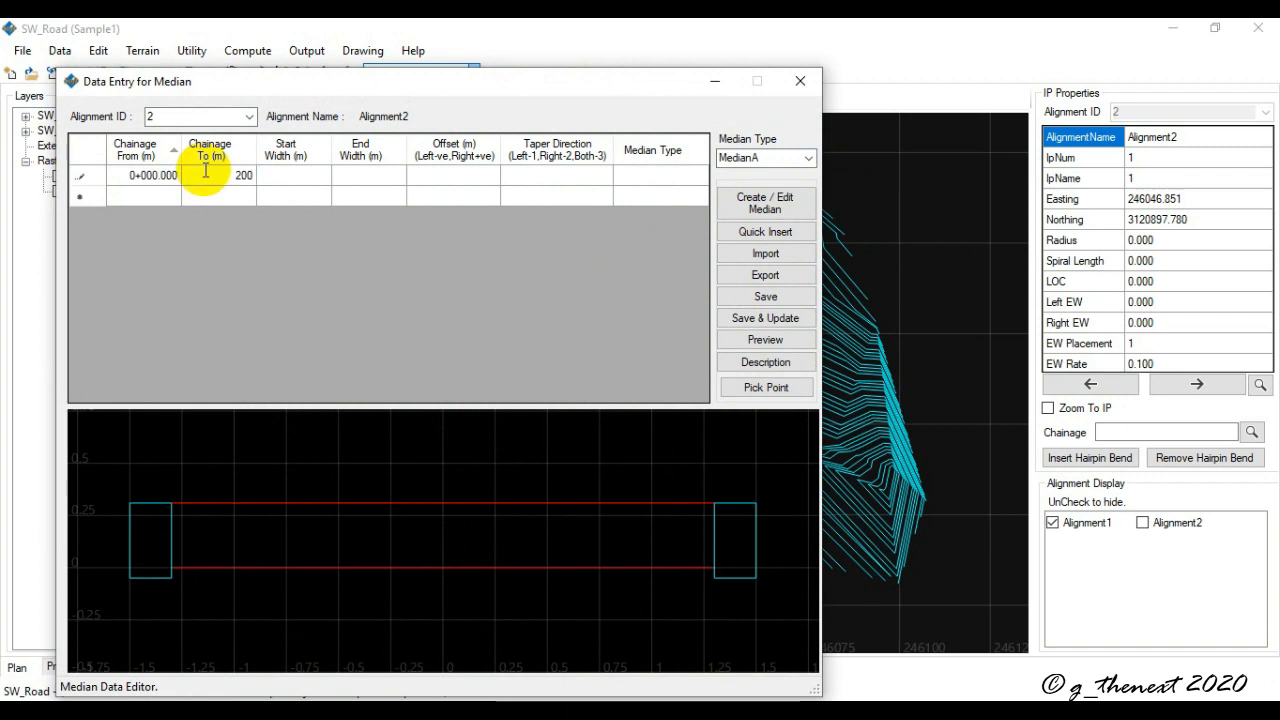
Set the Alignment2 median row's start width to 3 m and end width to 0.5 m
{"action": "left_click", "coordinate": [291, 175]}
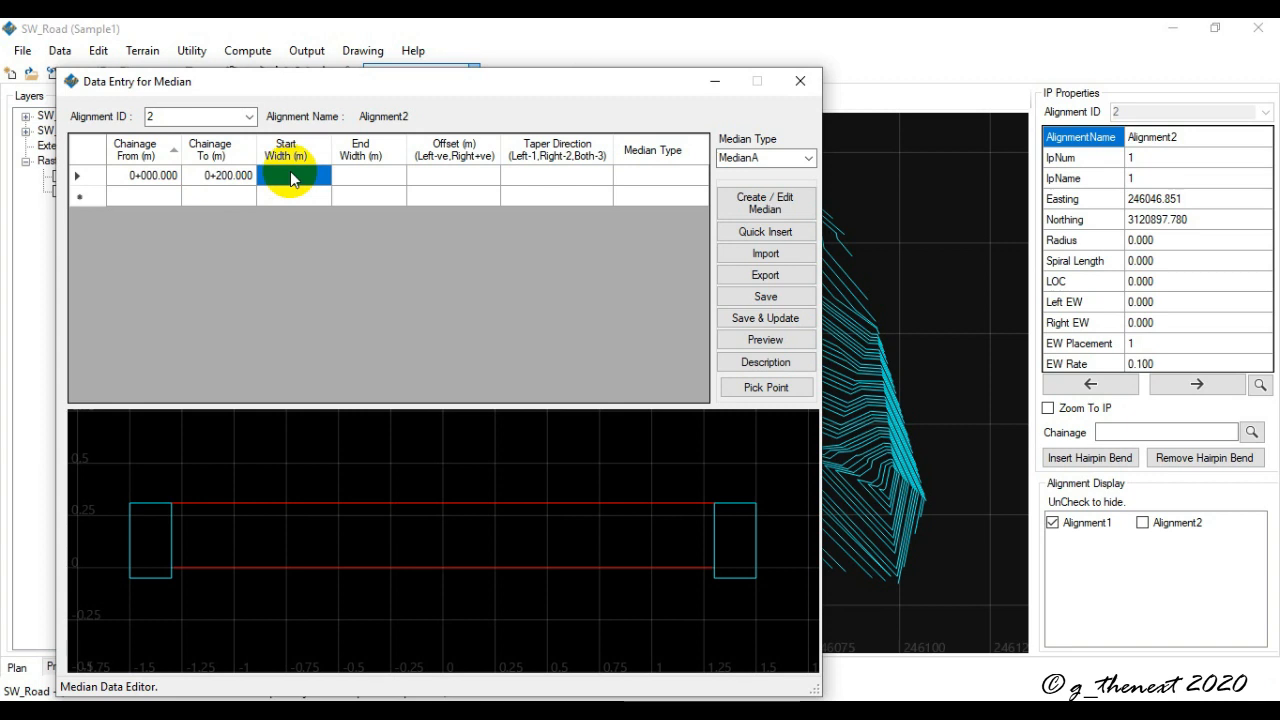
{"action": "type", "text": "7"}
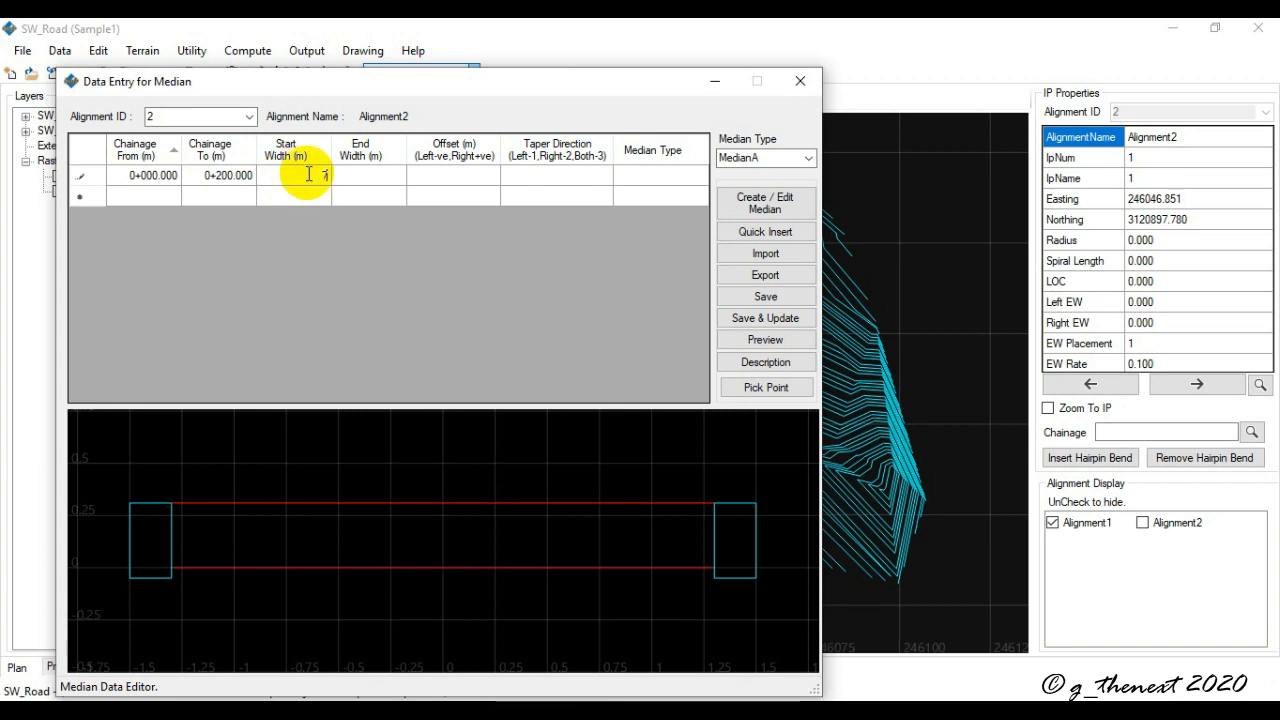
{"action": "left_click", "coordinate": [357, 175]}
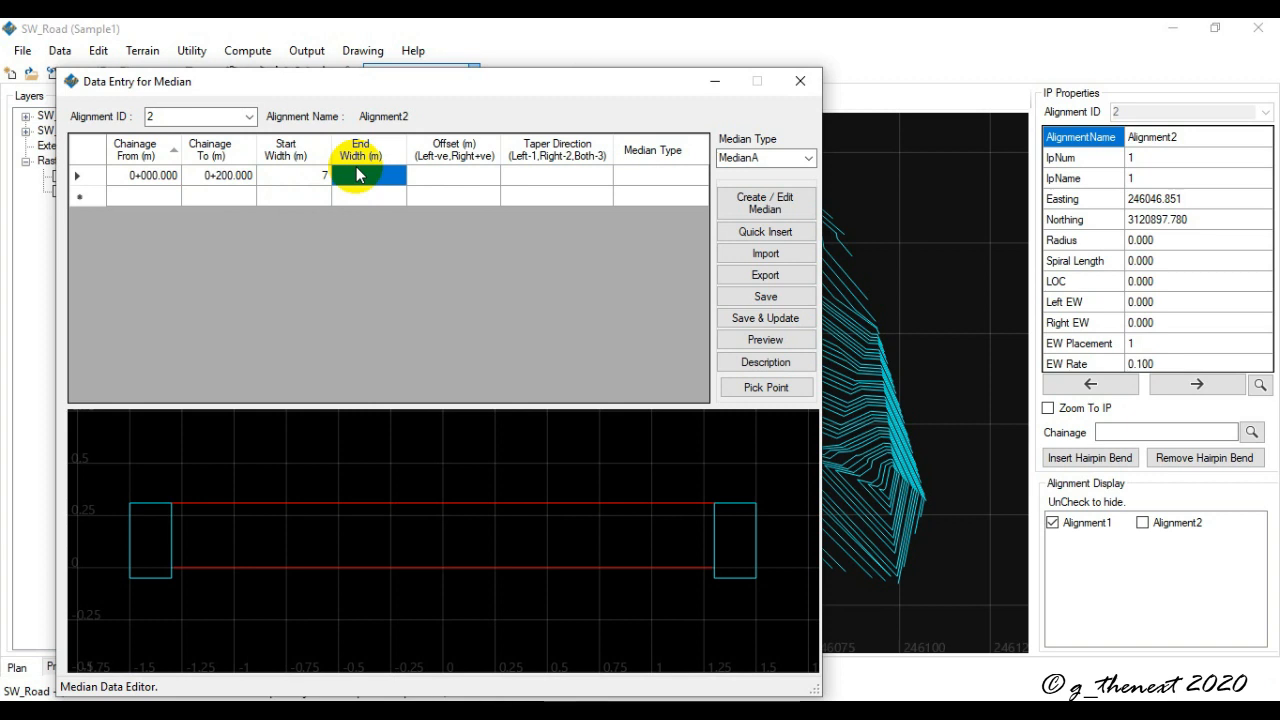
{"action": "type", "text": "0"}
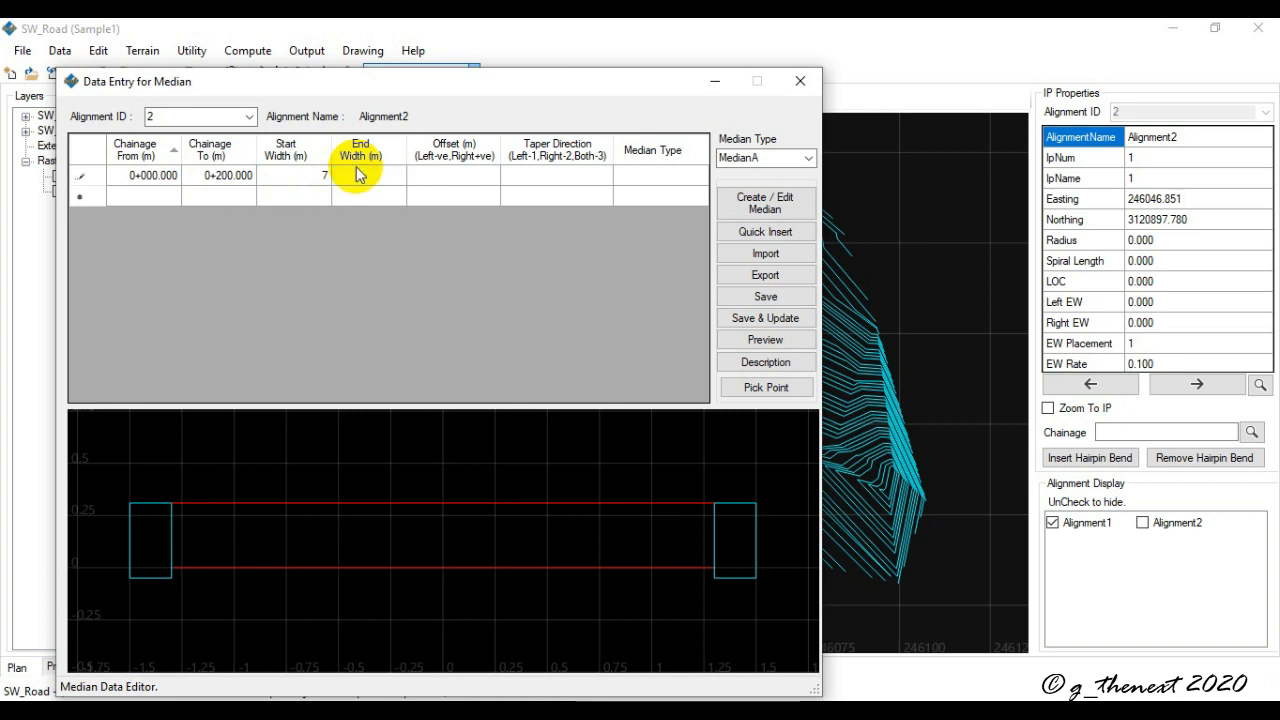
{"action": "left_click", "coordinate": [308, 174]}
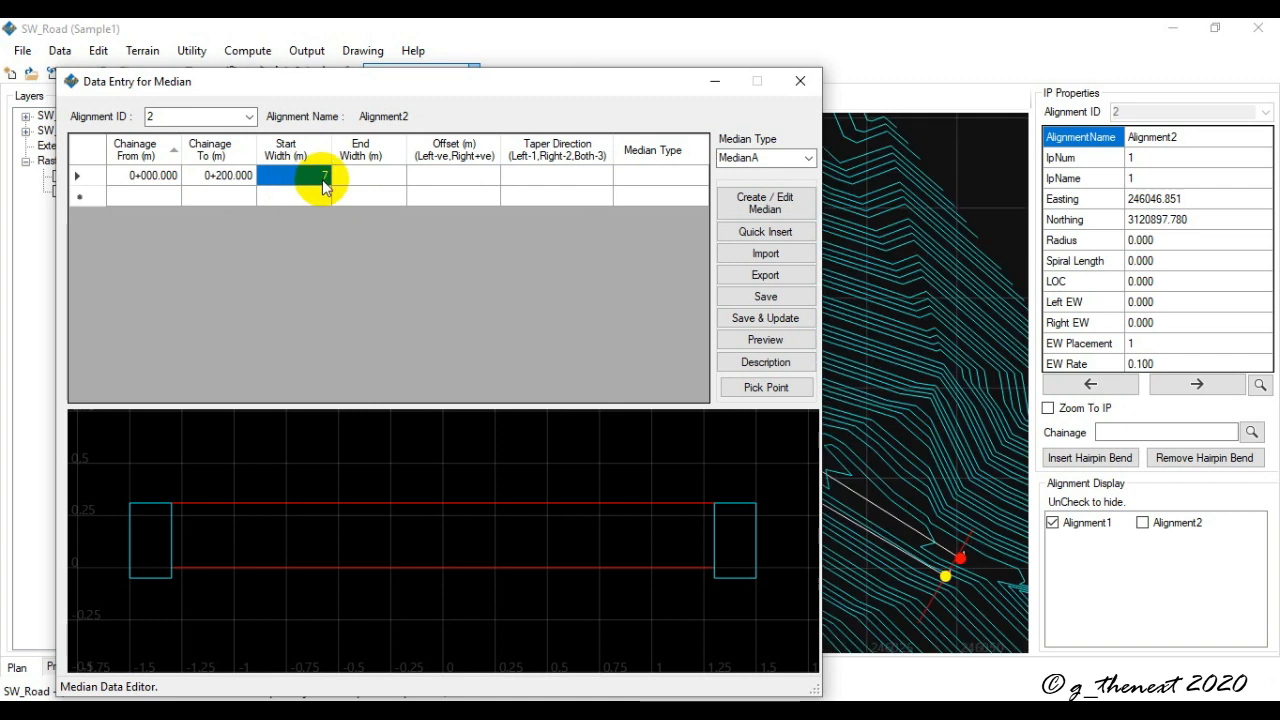
{"action": "left_click", "coordinate": [323, 178]}
{"action": "left_click", "coordinate": [327, 174]}
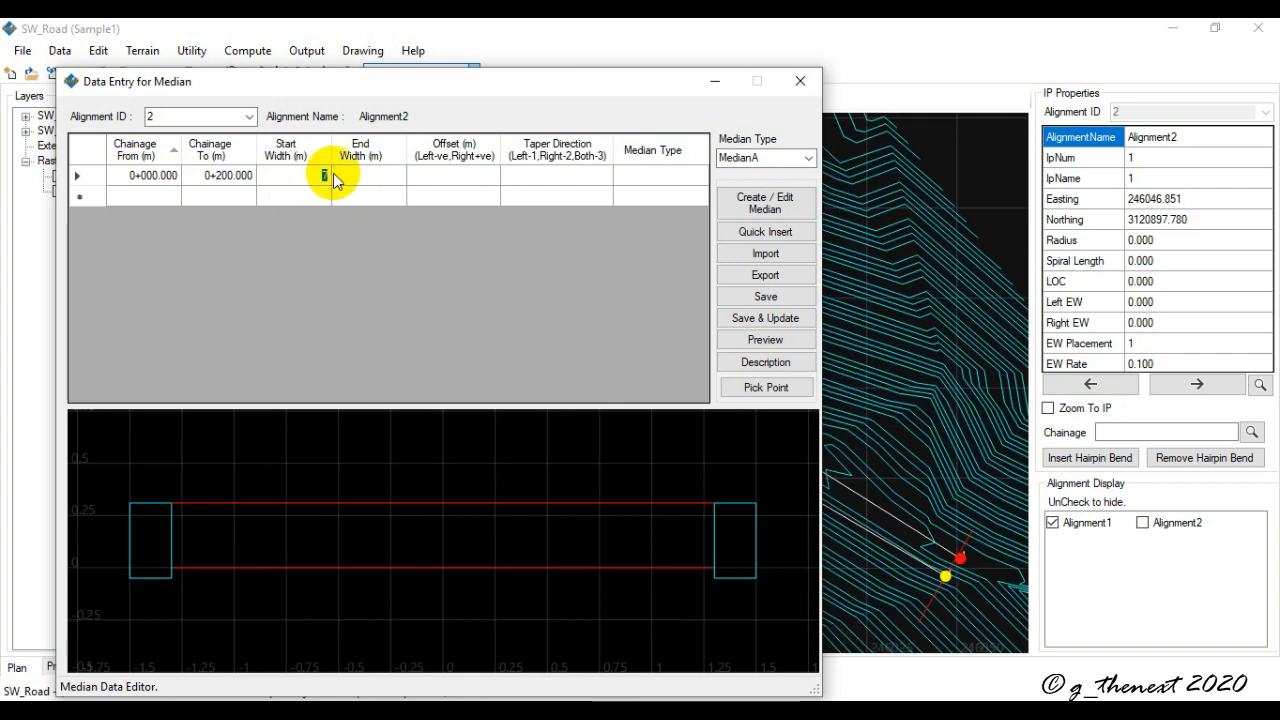
{"action": "left_click", "coordinate": [349, 178]}
{"action": "type", "text": "0.5"}
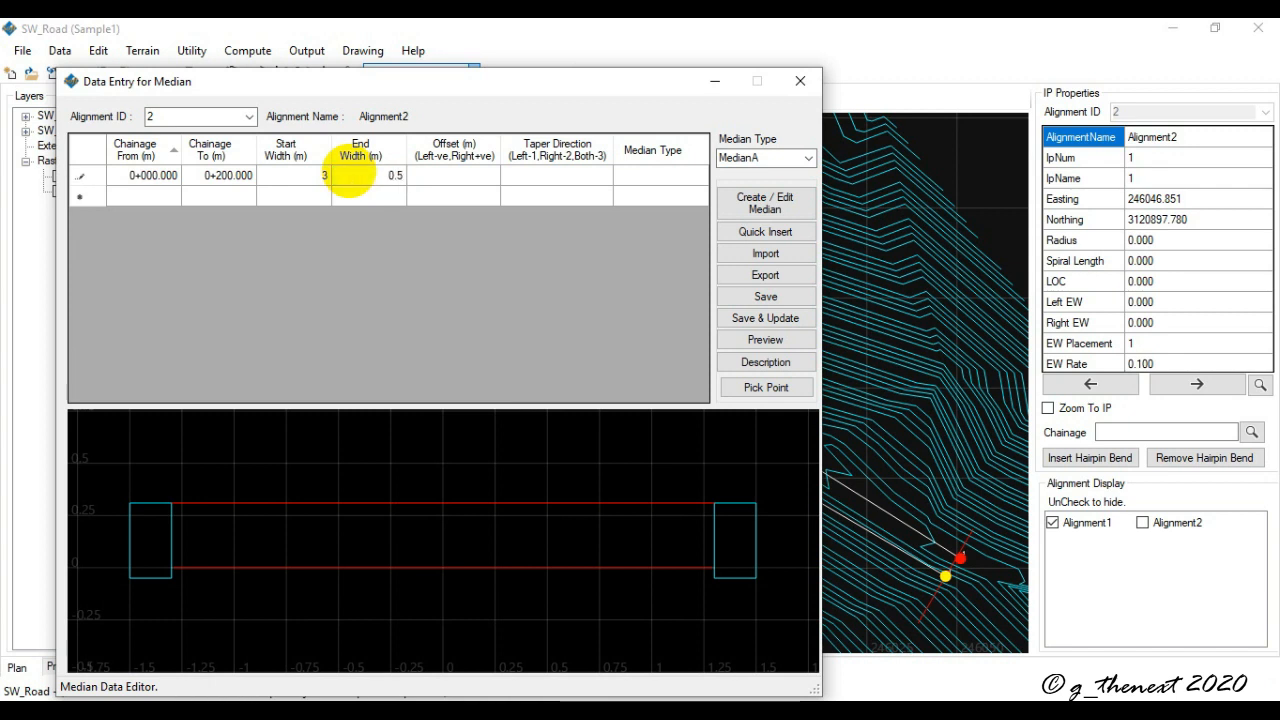
Give the Alignment2 median row an offset of 0 m and taper direction 1 (left)
{"action": "left_click", "coordinate": [439, 177]}
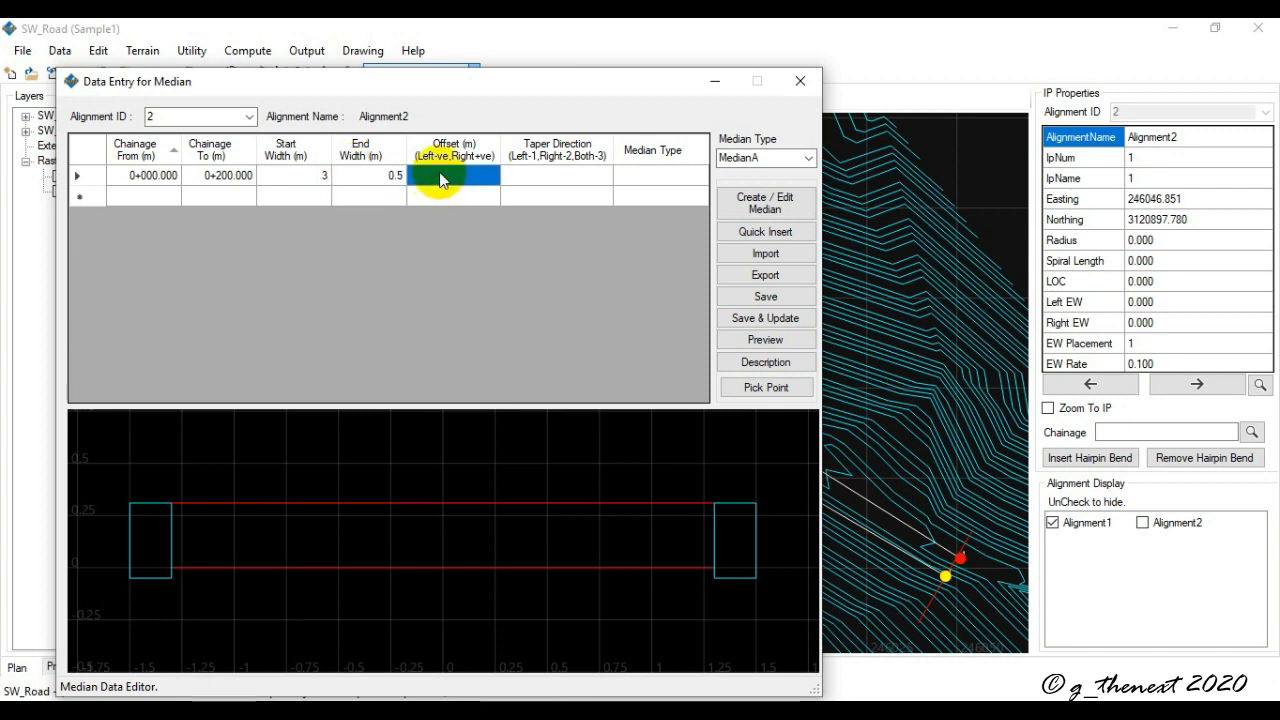
{"action": "type", "text": "0"}
{"action": "left_click", "coordinate": [522, 178]}
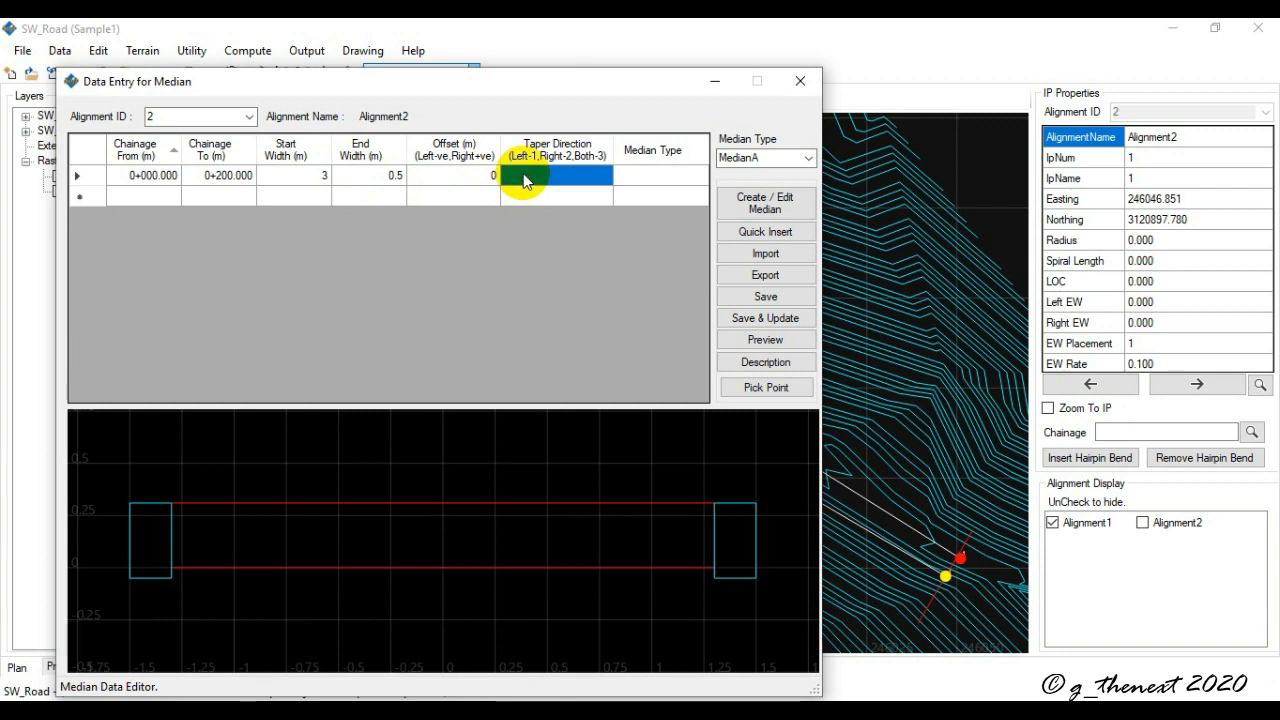
{"action": "type", "text": "1"}
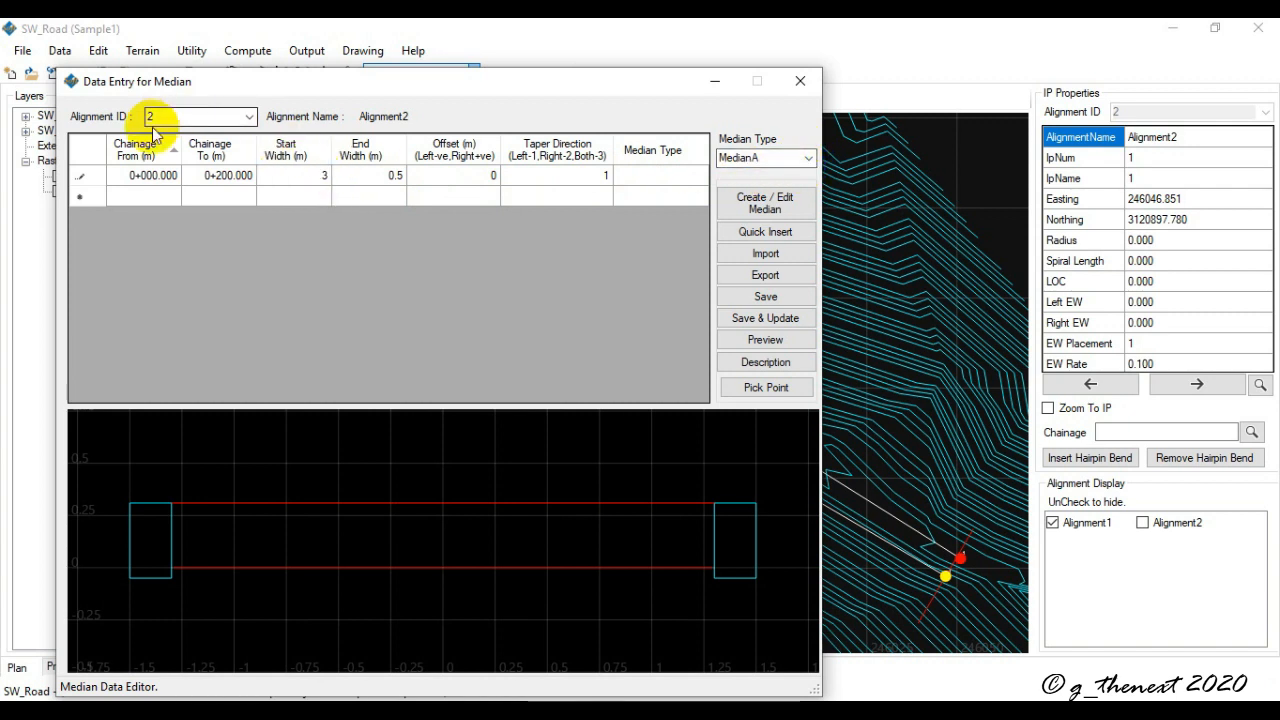
Switch the median table to Alignment1 and enter a row from chainage 0 to 200 m
{"action": "left_click", "coordinate": [248, 116]}
{"action": "left_click", "coordinate": [233, 134]}
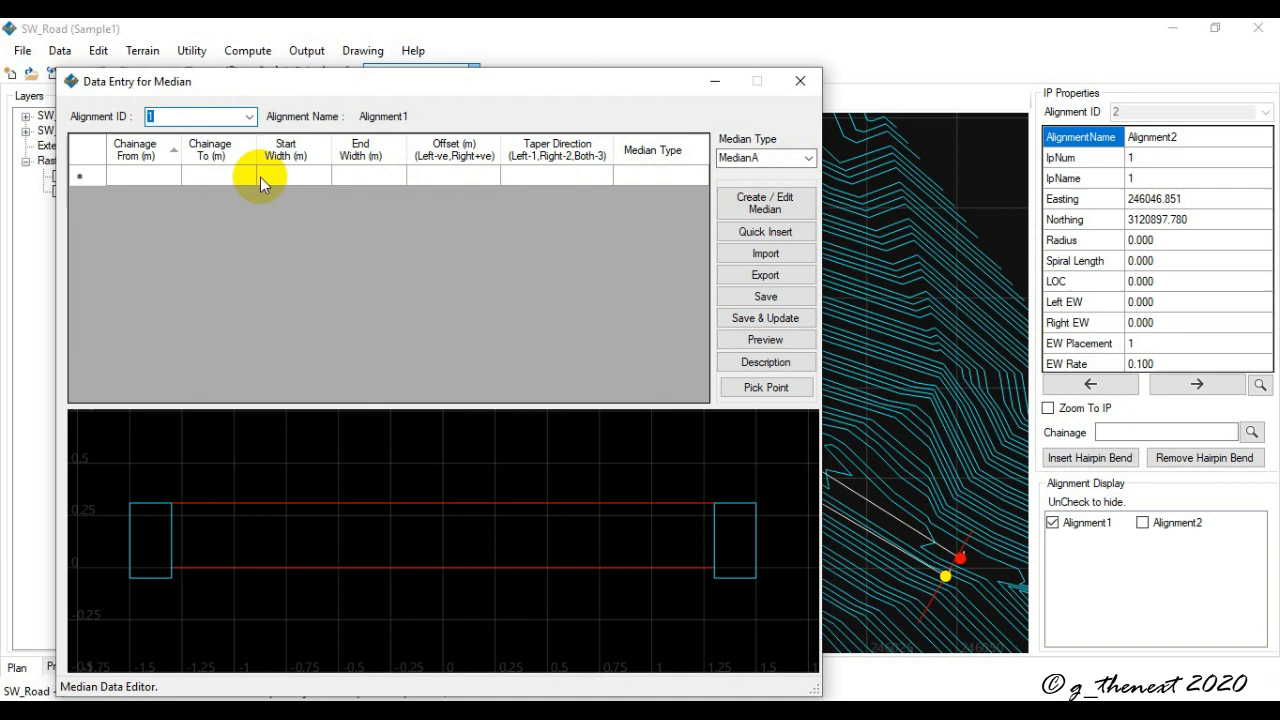
{"action": "left_click", "coordinate": [144, 178]}
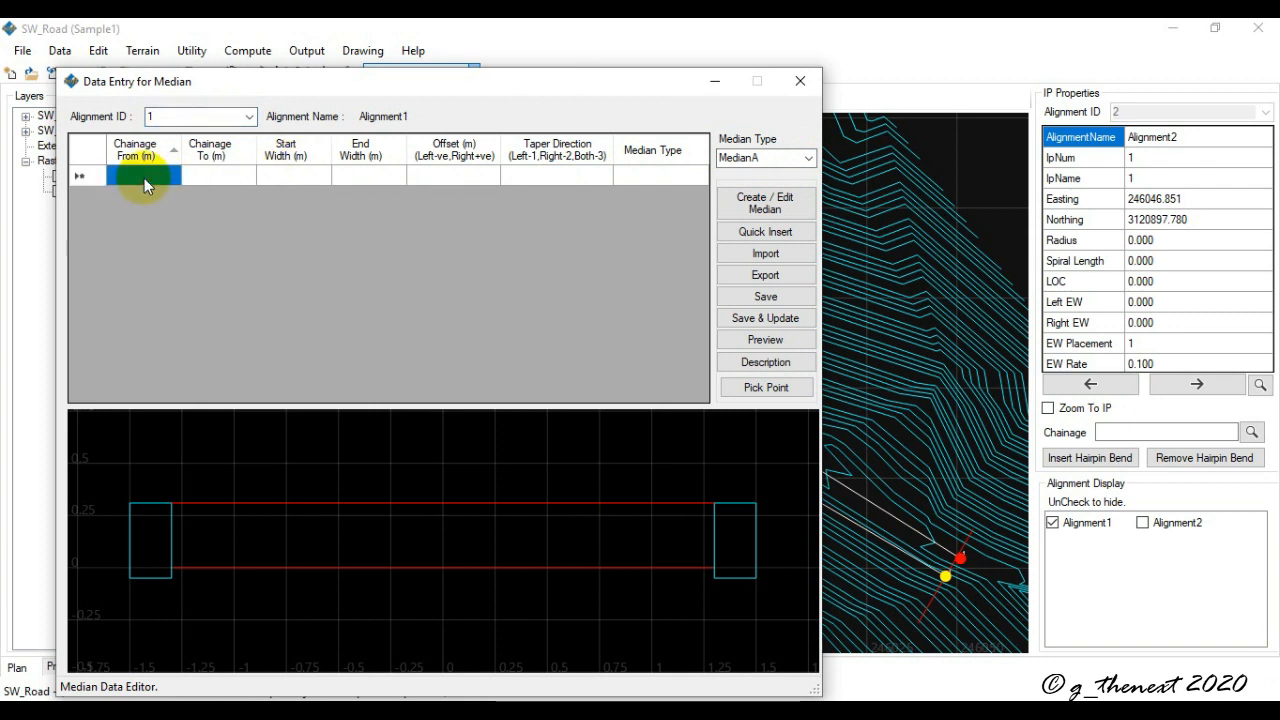
{"action": "type", "text": "0"}
{"action": "left_click", "coordinate": [197, 181]}
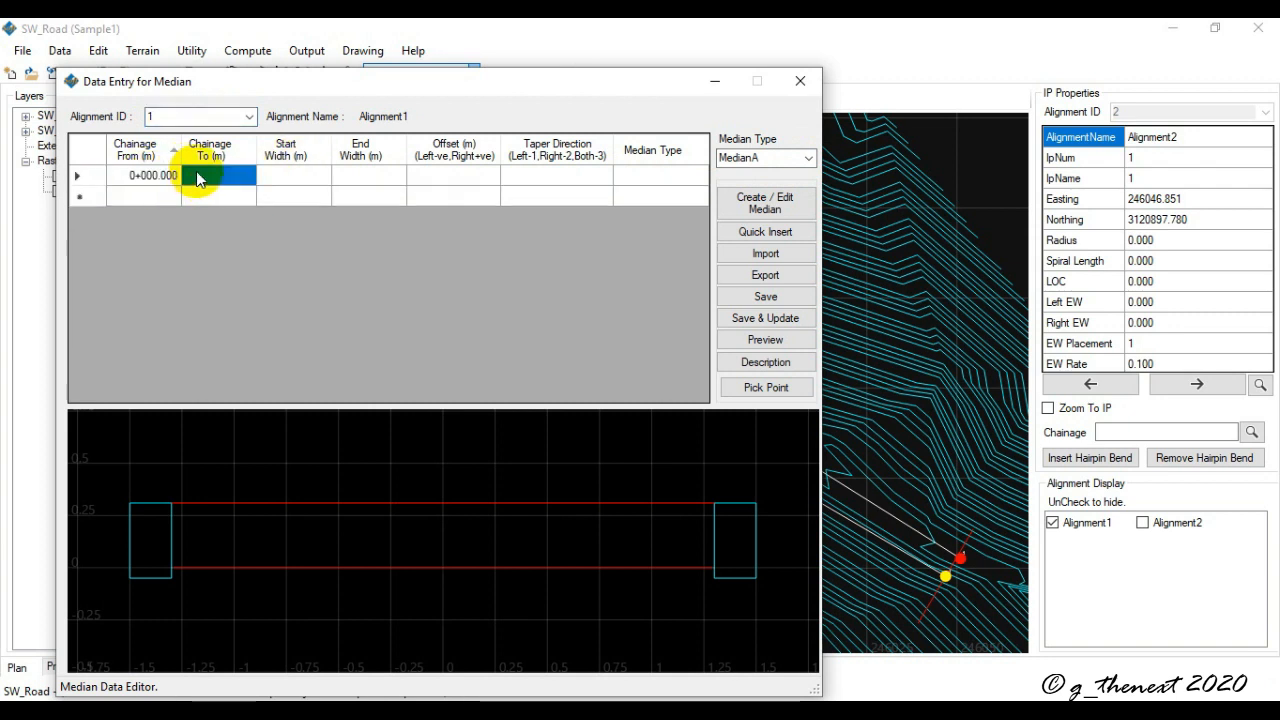
{"action": "type", "text": "200"}
Fill the Alignment1 row with start width 3 m, end width 0.5 m, offset 0 m and taper direction 1, and try saving and updating
{"action": "left_click", "coordinate": [286, 180]}
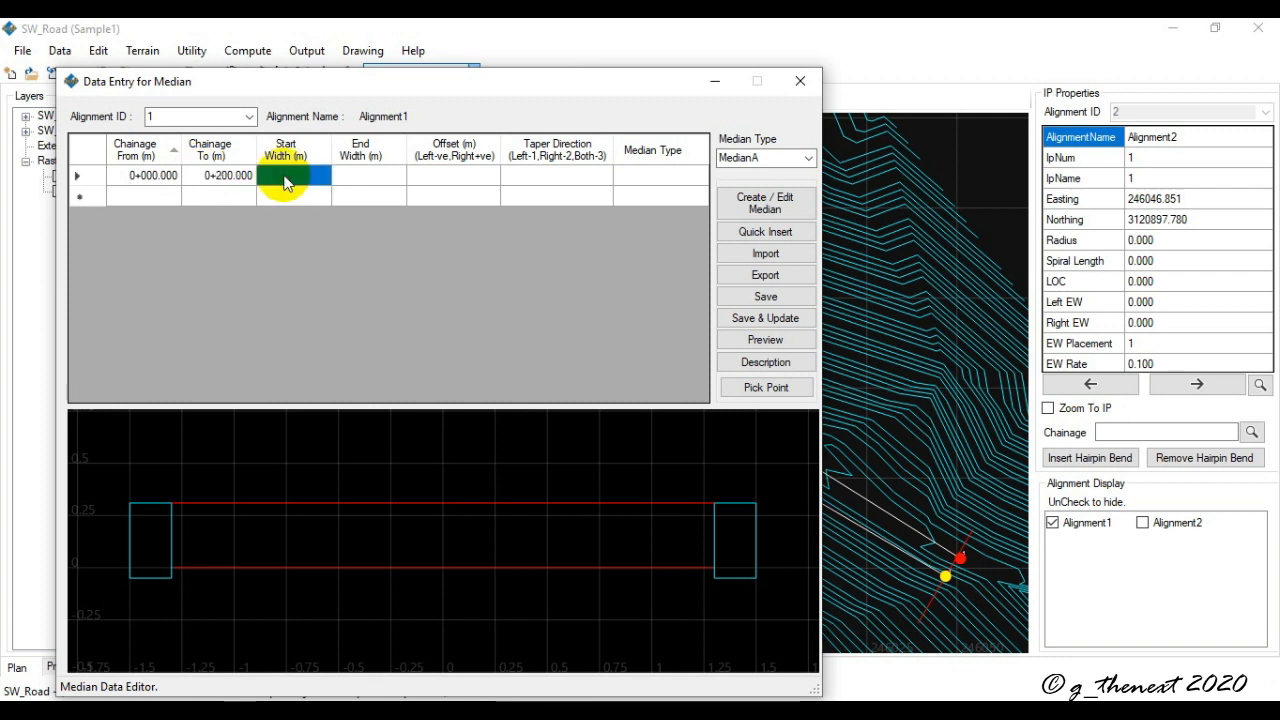
{"action": "type", "text": "3"}
{"action": "left_click", "coordinate": [350, 180]}
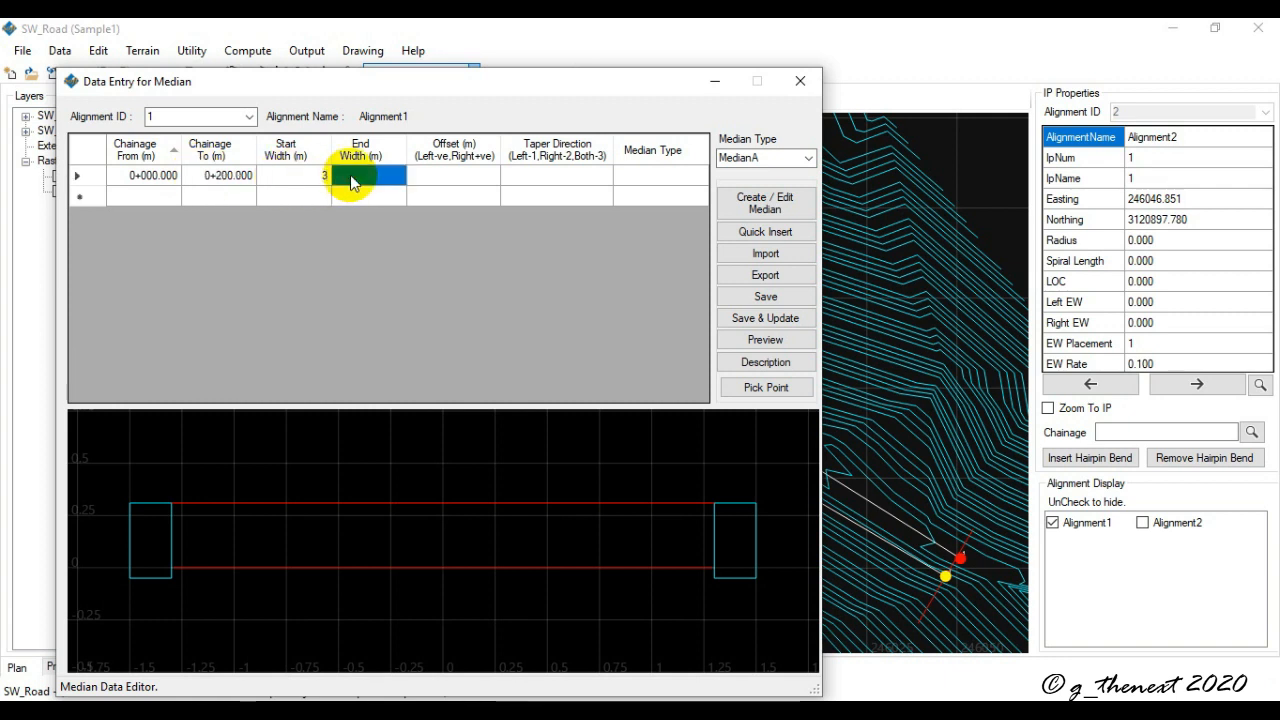
{"action": "type", "text": "0.5"}
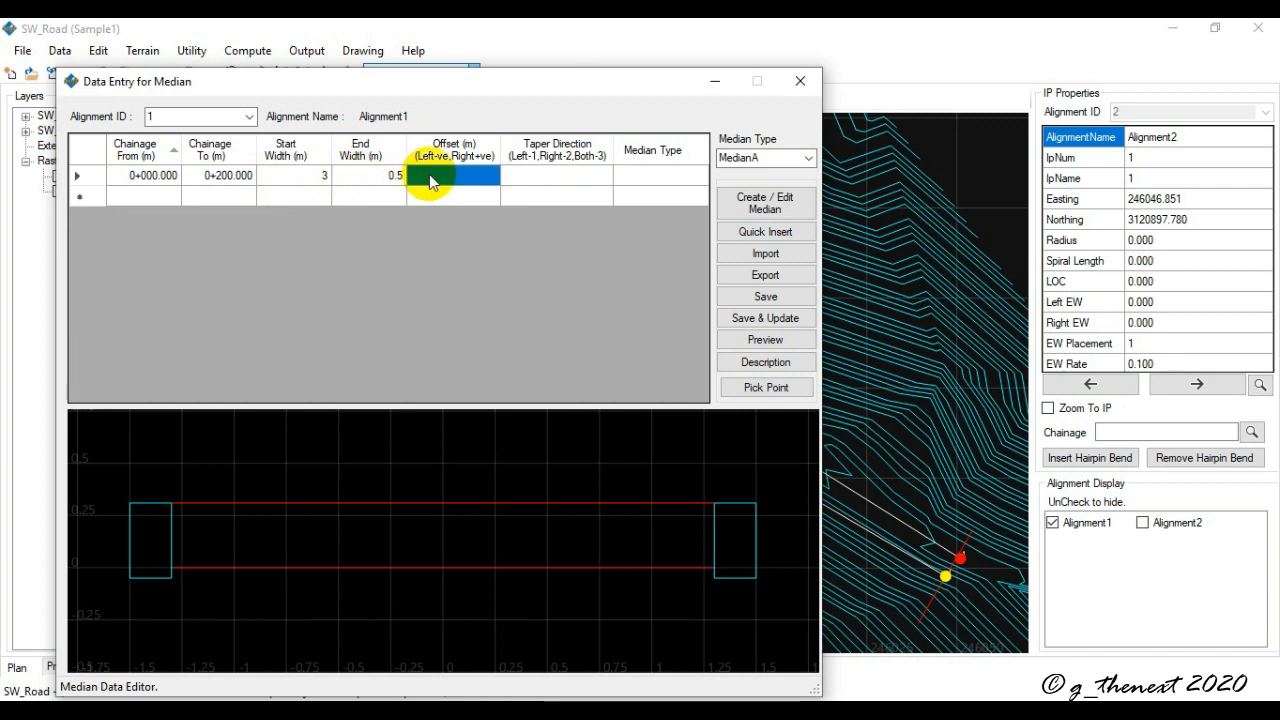
{"action": "type", "text": "0"}
{"action": "left_click", "coordinate": [553, 175]}
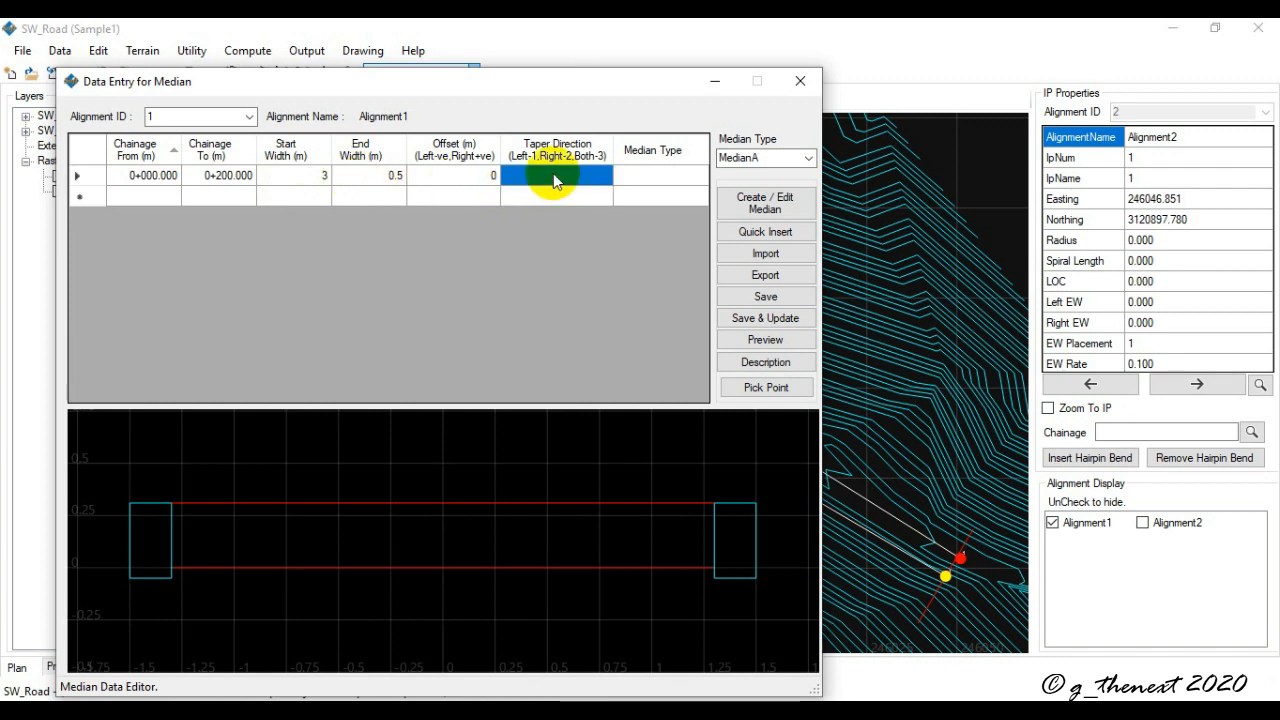
{"action": "type", "text": "1"}
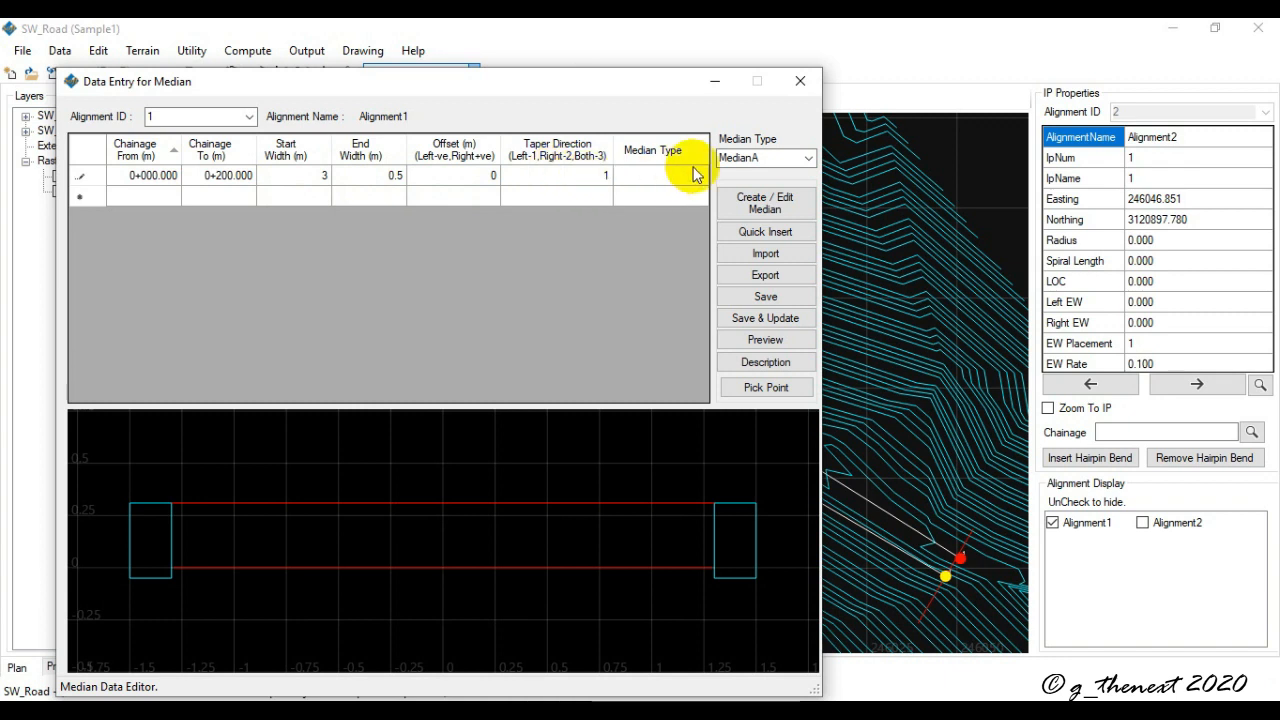
{"action": "left_click", "coordinate": [791, 313]}
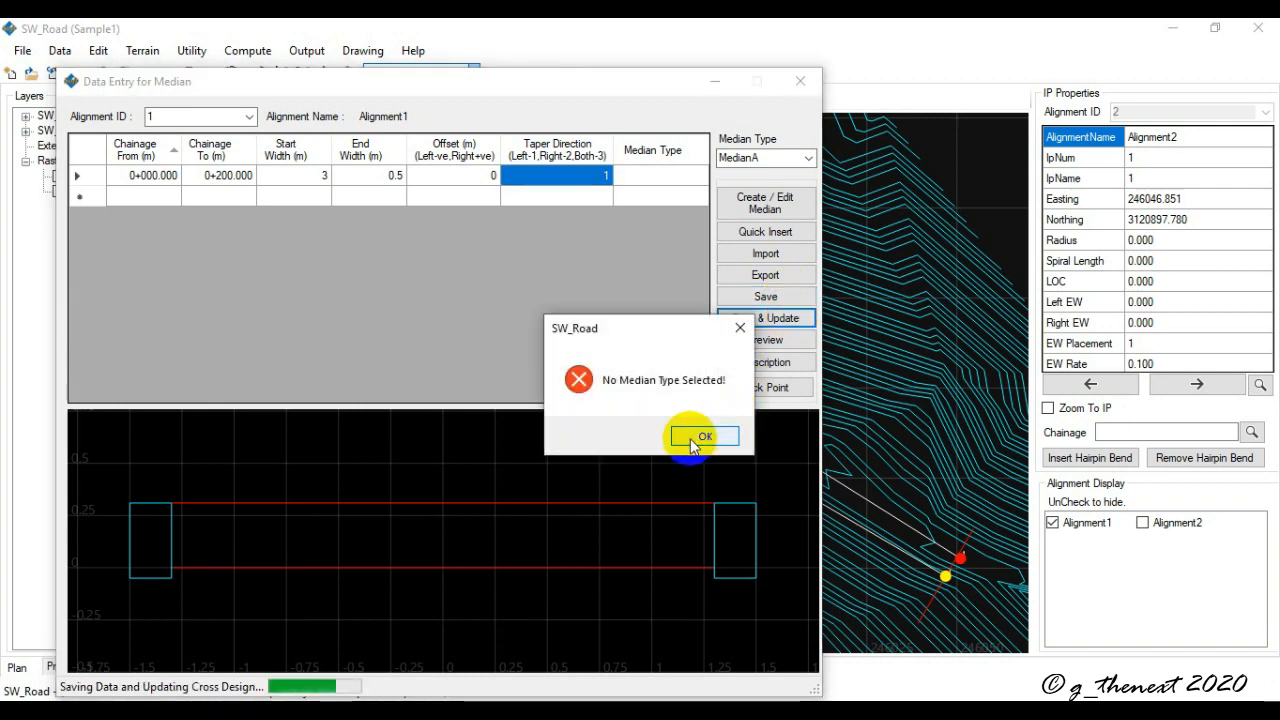
{"action": "left_click", "coordinate": [693, 437]}
Assign MedianA as the Alignment1 row's median type, save and update the cross design, and close the median data entry
{"action": "left_click", "coordinate": [652, 172]}
{"action": "left_click", "coordinate": [787, 160]}
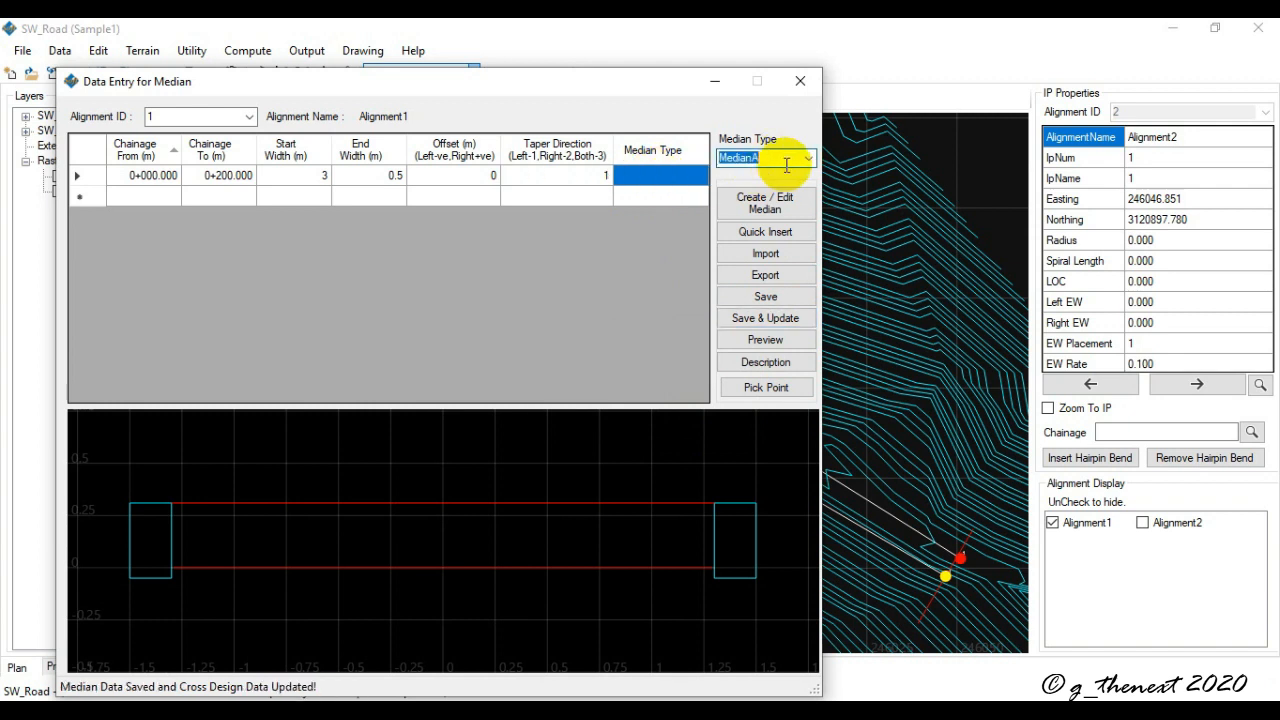
{"action": "left_click", "coordinate": [805, 160]}
{"action": "left_click", "coordinate": [786, 185]}
{"action": "left_click", "coordinate": [807, 158]}
{"action": "left_click", "coordinate": [785, 171]}
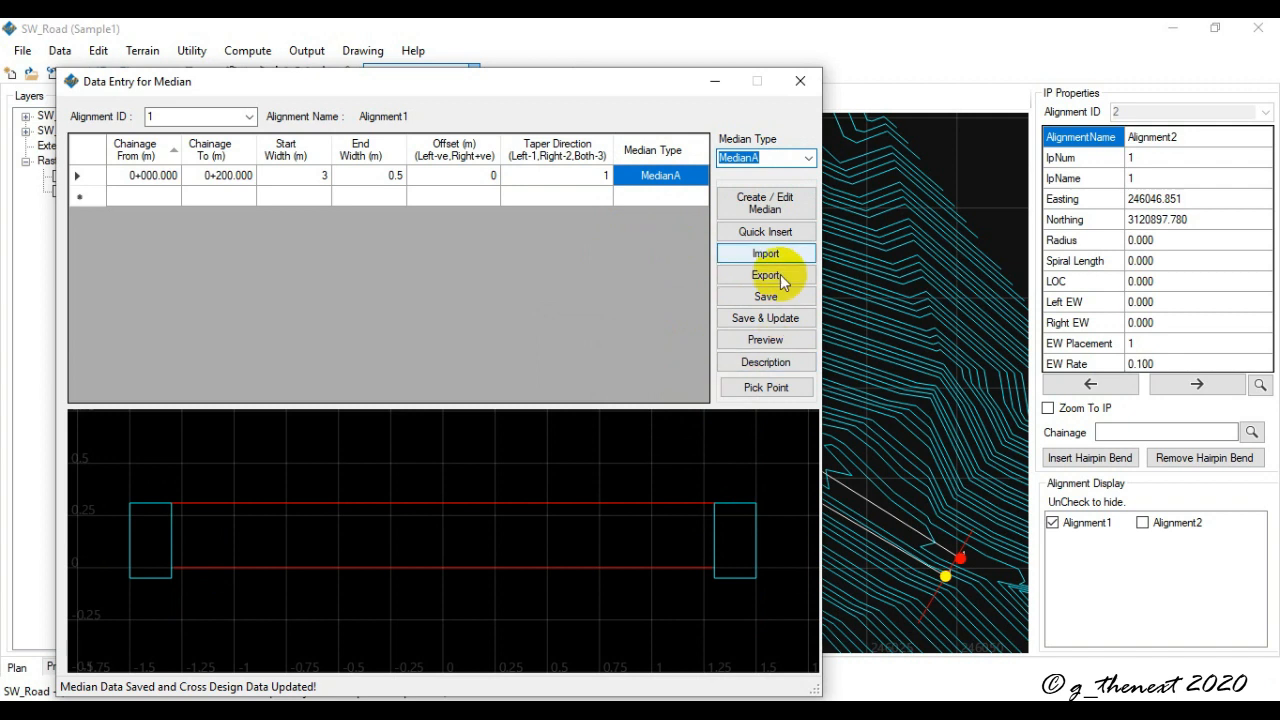
{"action": "left_click", "coordinate": [763, 318]}
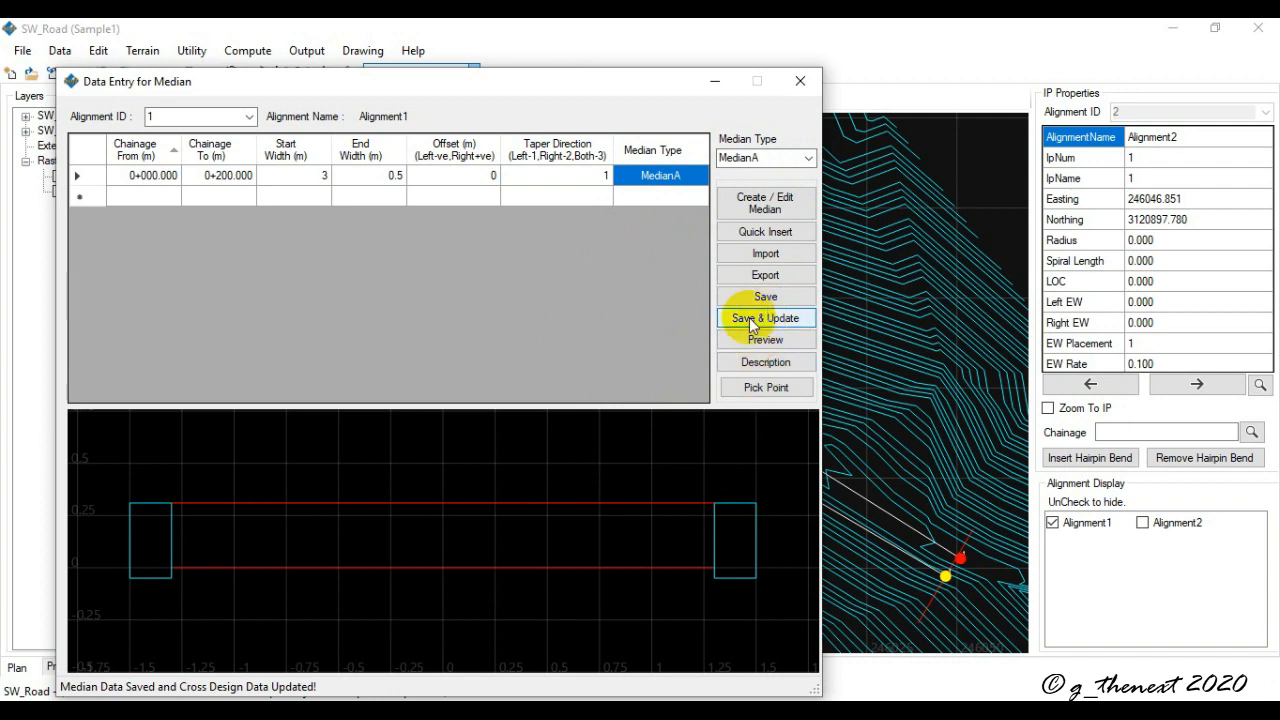
{"action": "left_click", "coordinate": [800, 81]}
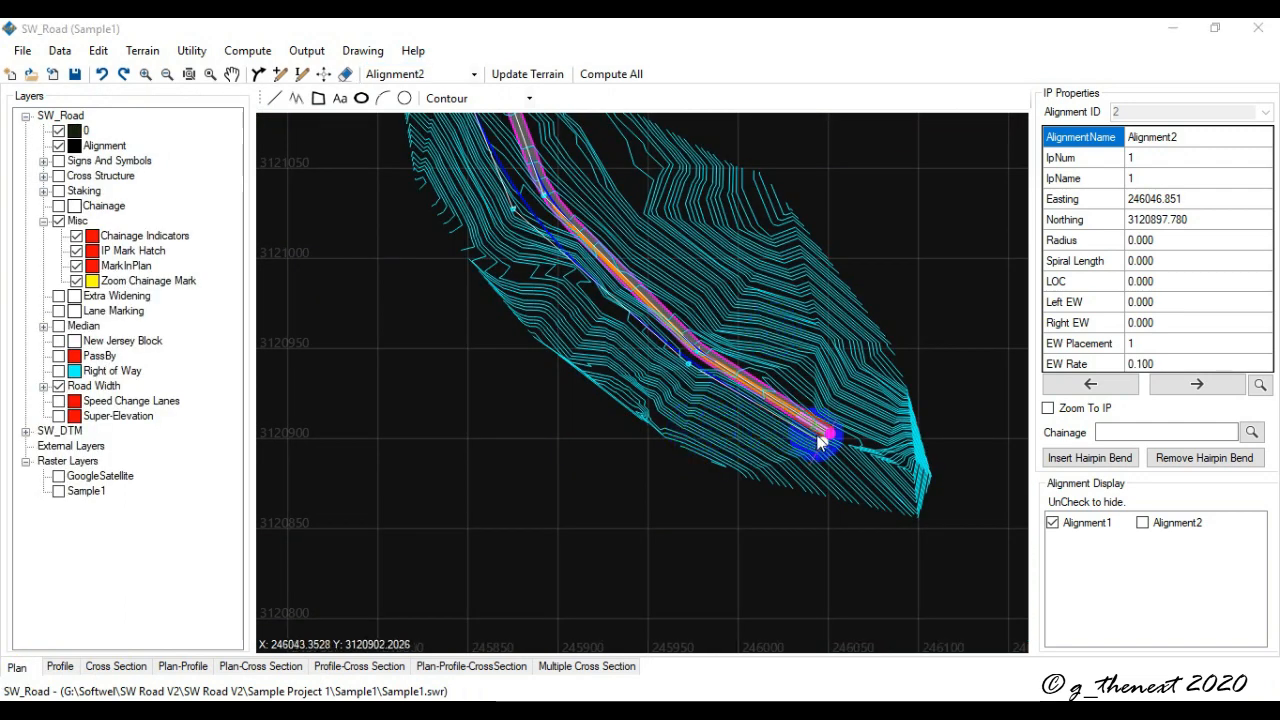
Expand the Median layer group and examine the new median in plan from the road's start to its tapered end
{"action": "scroll", "coordinate": [807, 435], "scroll_direction": "up", "scroll_amount": 5}
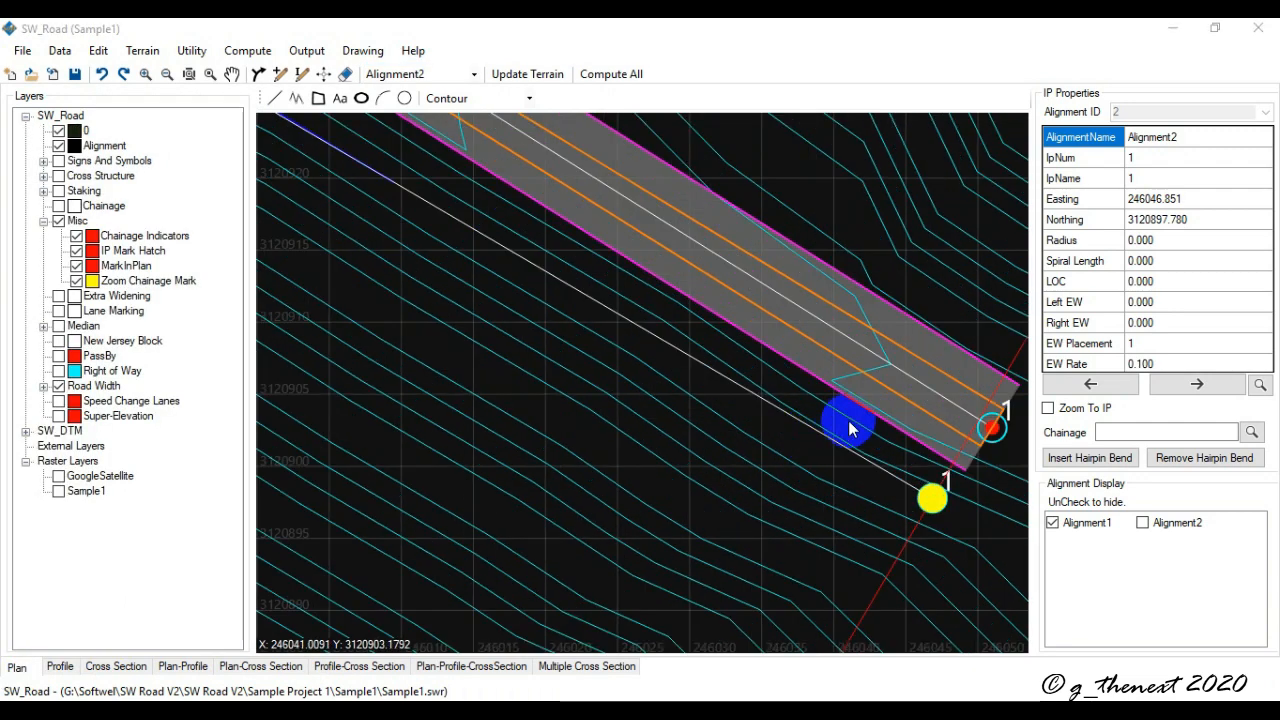
{"action": "middle_click_drag", "start_coordinate": [846, 426], "coordinate": [640, 446]}
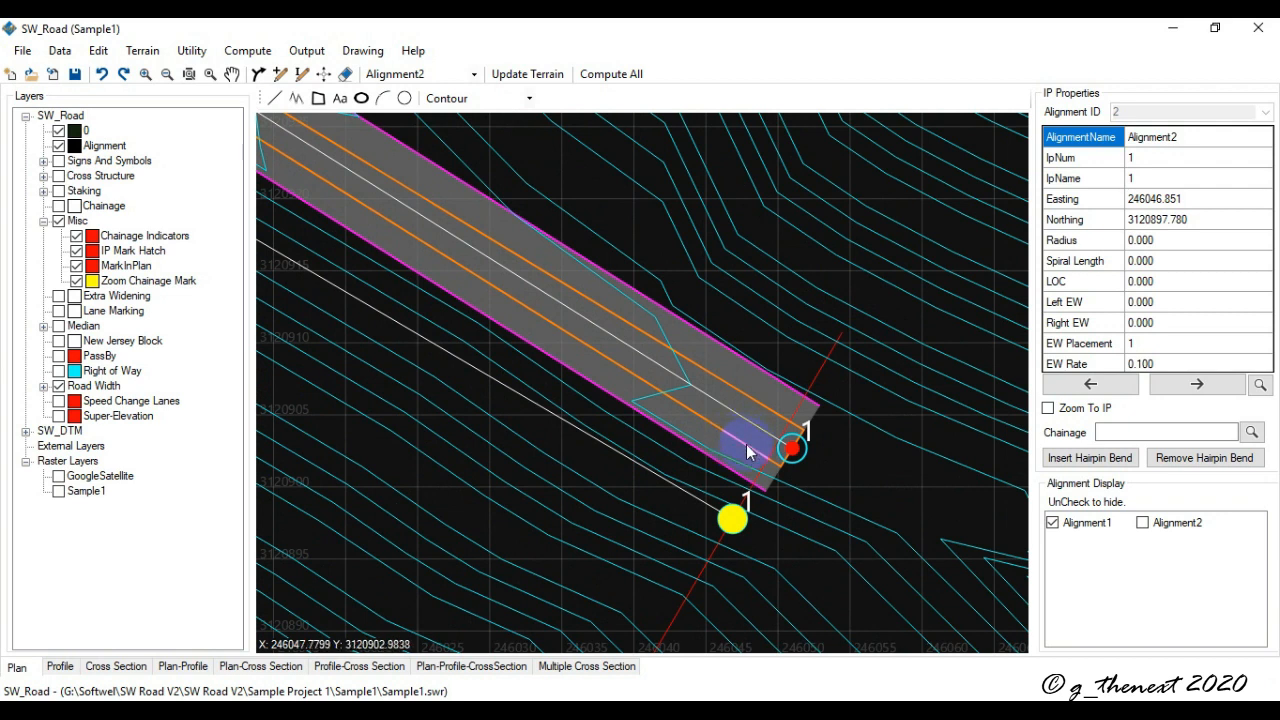
{"action": "middle_click_drag", "start_coordinate": [674, 437], "coordinate": [786, 449]}
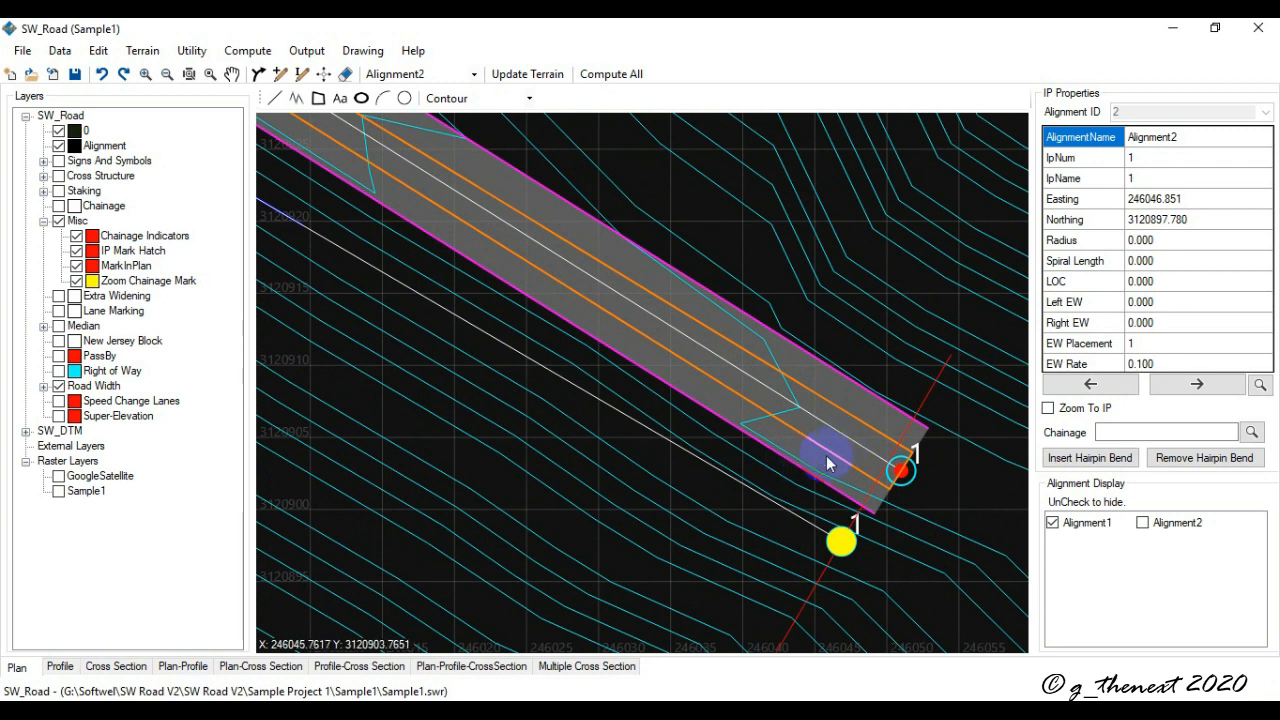
{"action": "left_click", "coordinate": [43, 326]}
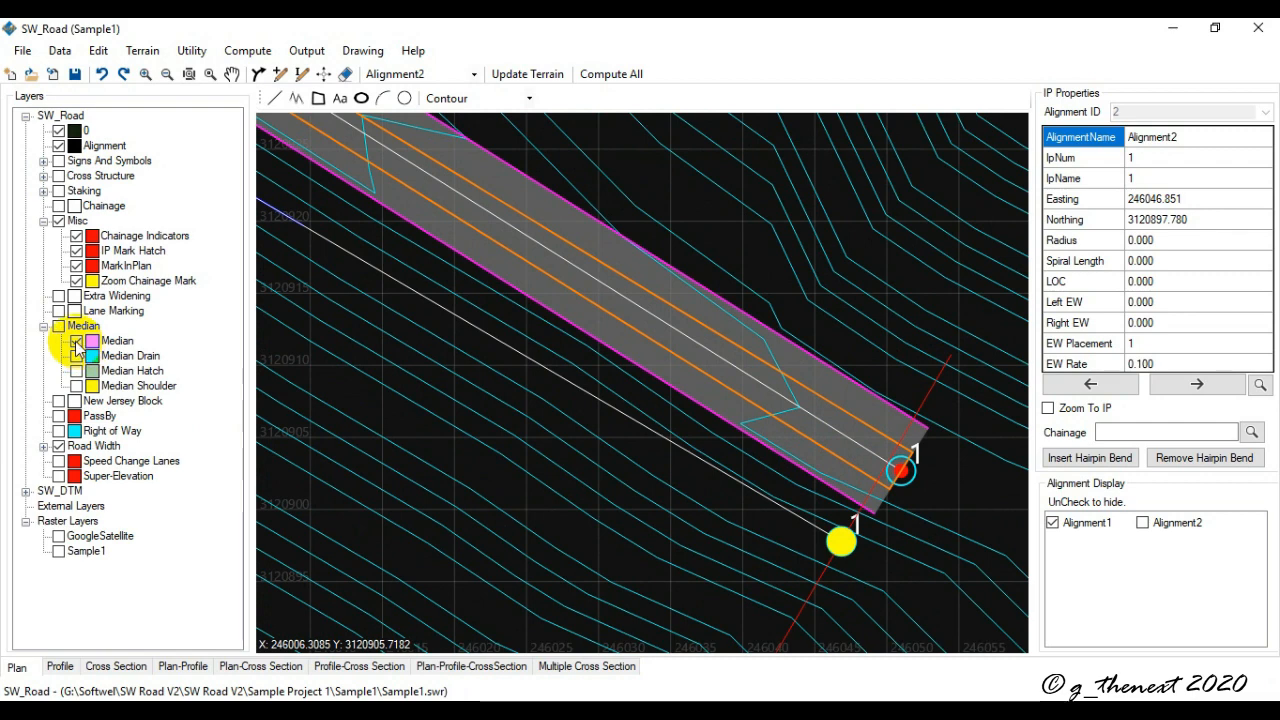
{"action": "scroll", "coordinate": [905, 470], "scroll_direction": "down", "scroll_amount": 5}
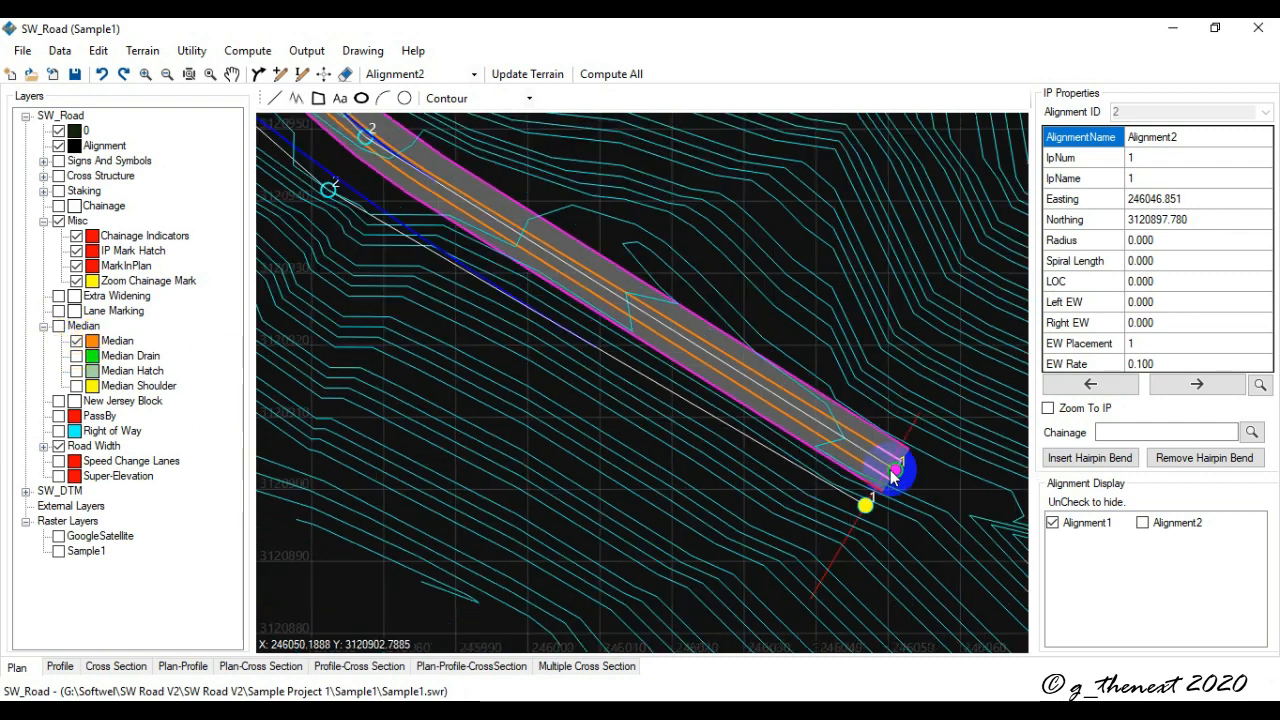
{"action": "scroll", "coordinate": [716, 414], "scroll_direction": "up", "scroll_amount": 4}
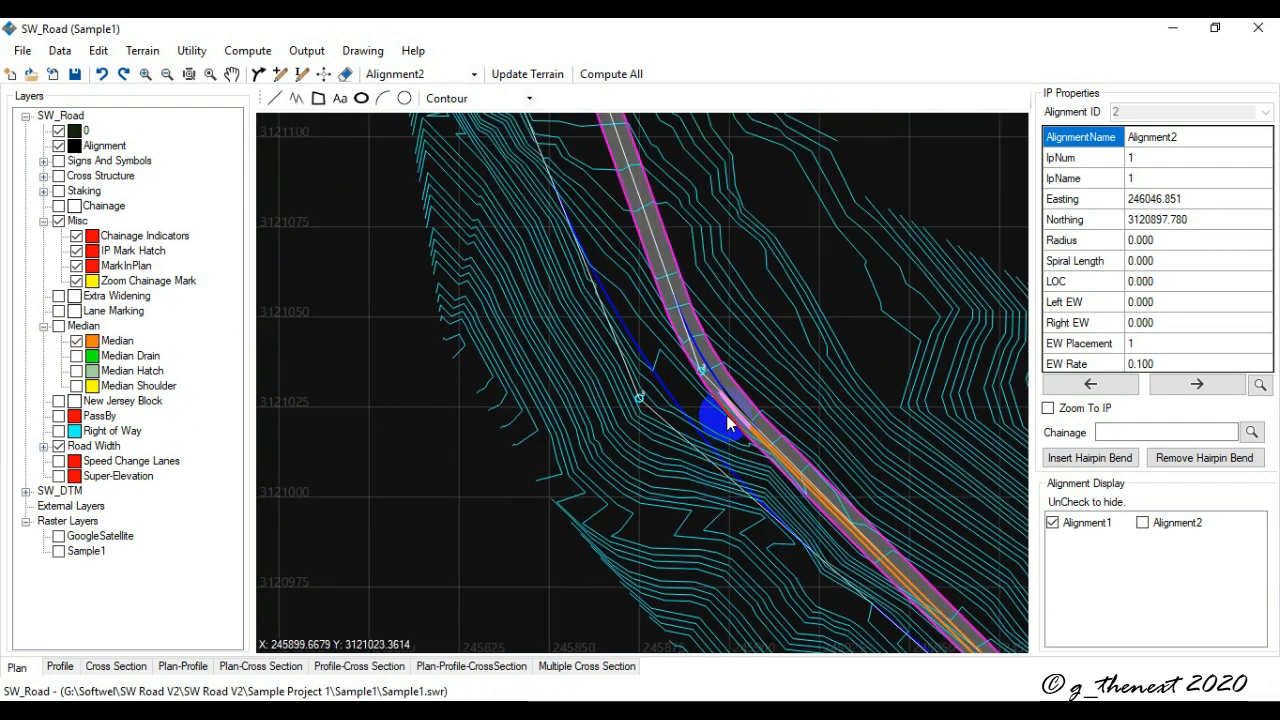
{"action": "scroll", "coordinate": [729, 420], "scroll_direction": "up", "scroll_amount": 5}
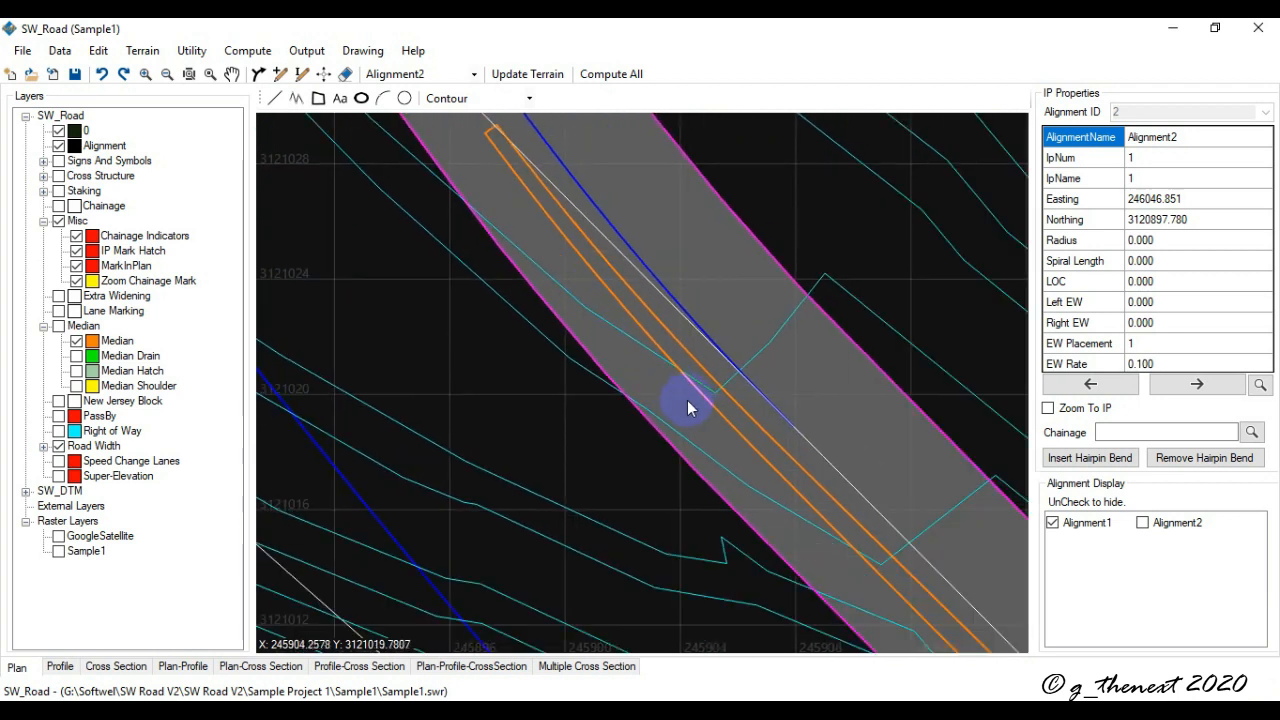
{"action": "middle_click_drag", "start_coordinate": [750, 443], "coordinate": [647, 345]}
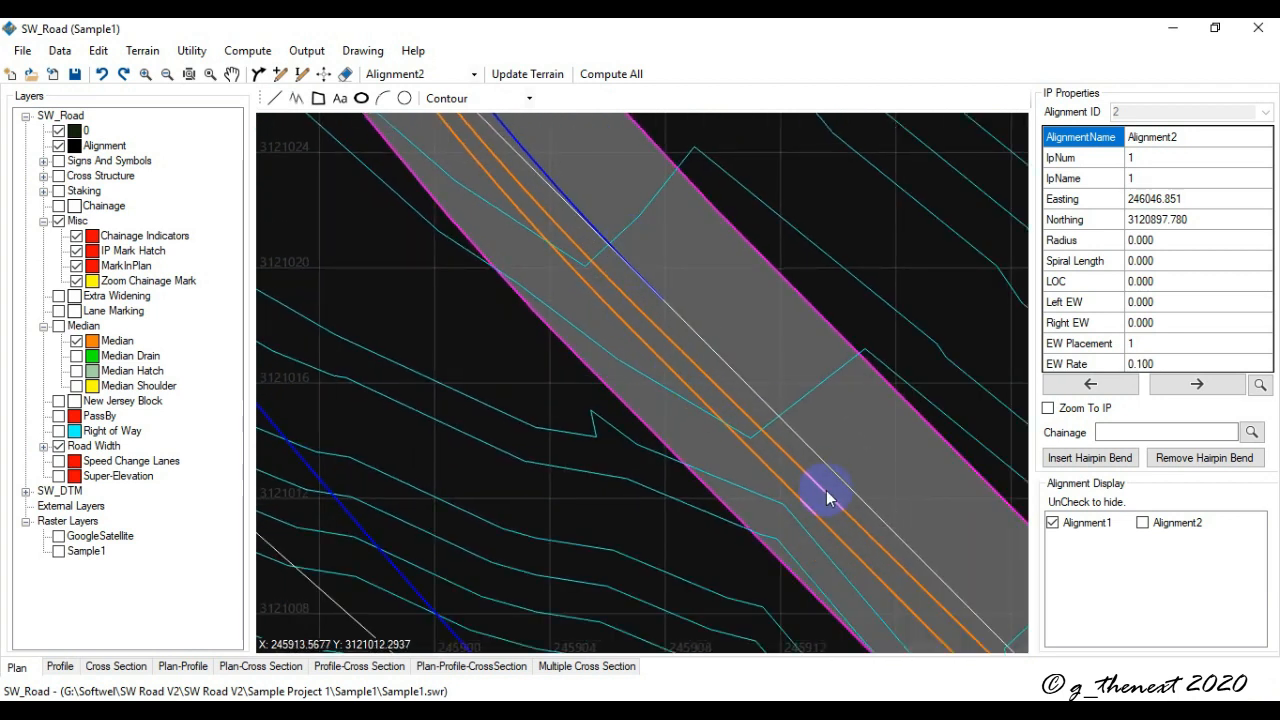
Open the cross-section view and switch the active alignment to Alignment1
{"action": "left_click", "coordinate": [116, 668]}
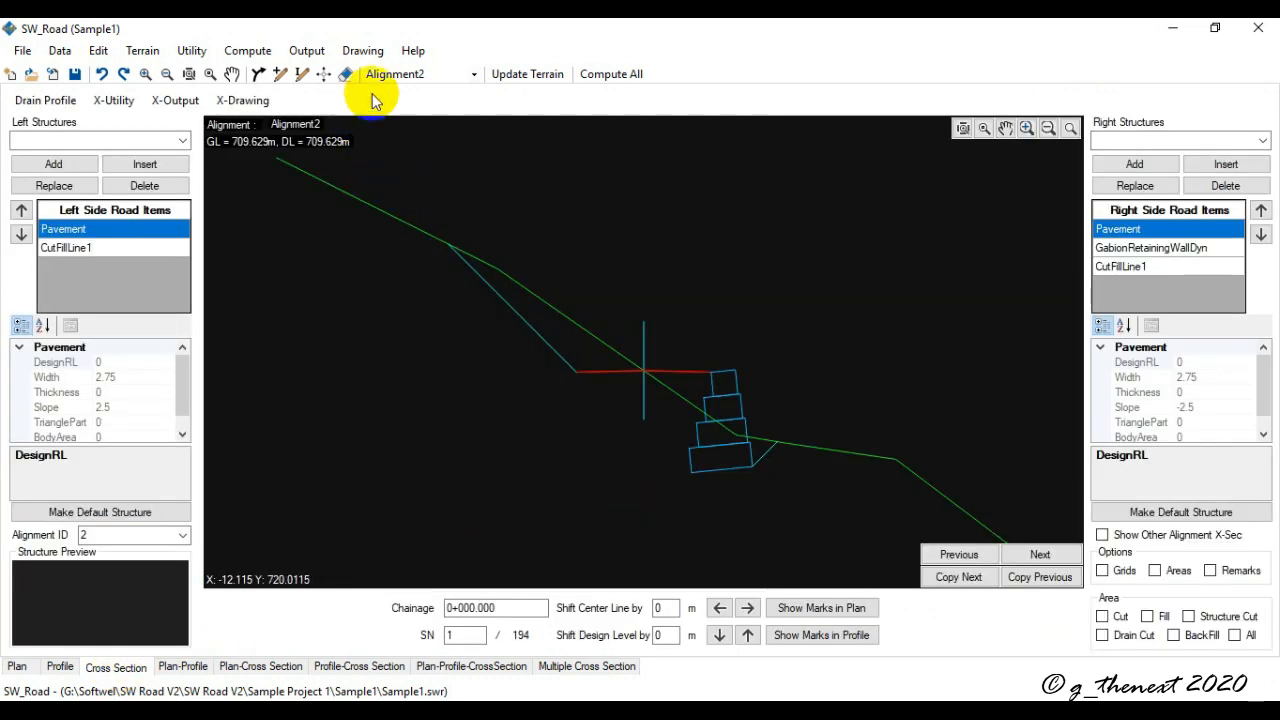
{"action": "left_click", "coordinate": [474, 74]}
{"action": "left_click", "coordinate": [450, 91]}
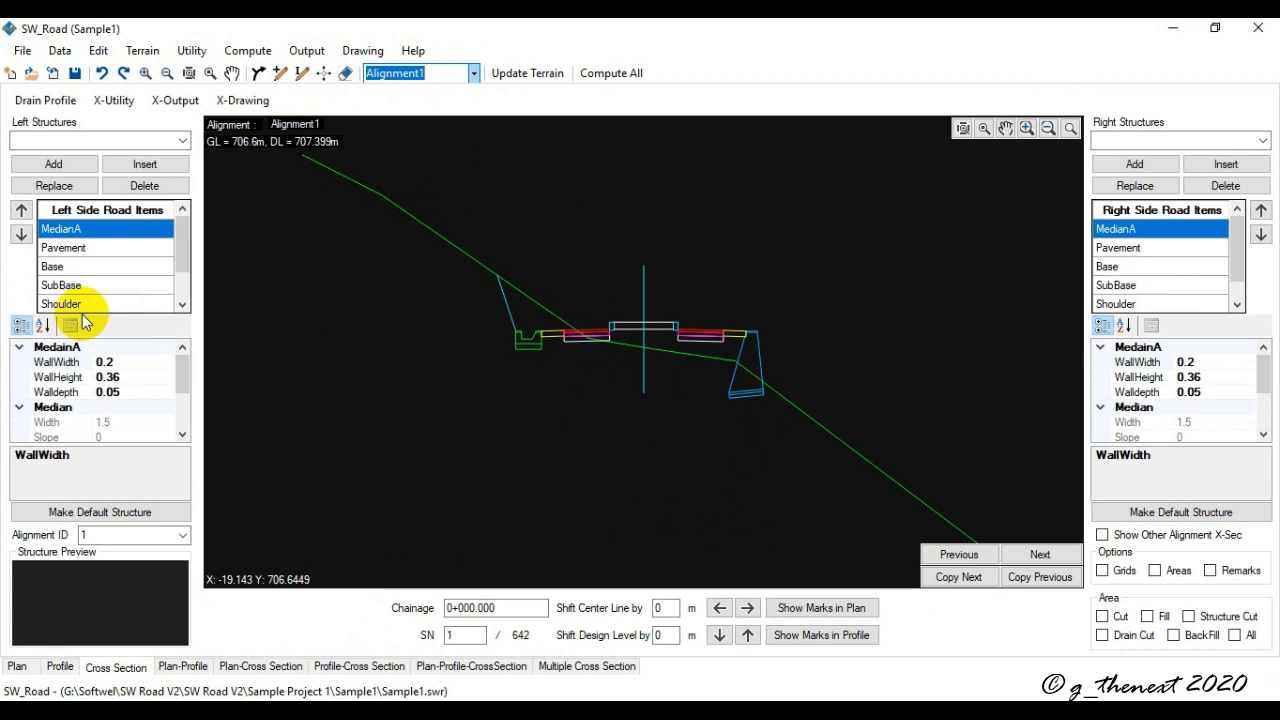
{"action": "left_click", "coordinate": [59, 51]}
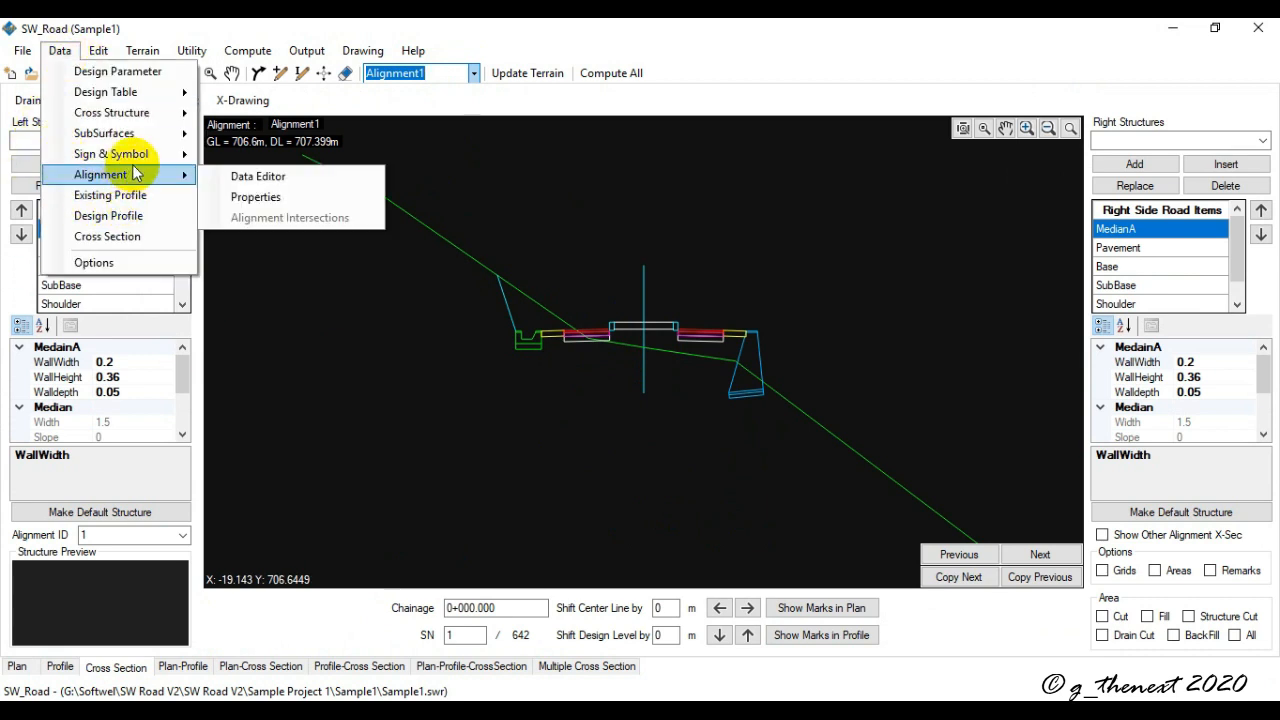
{"action": "mouse_move", "coordinate": [140, 157]}
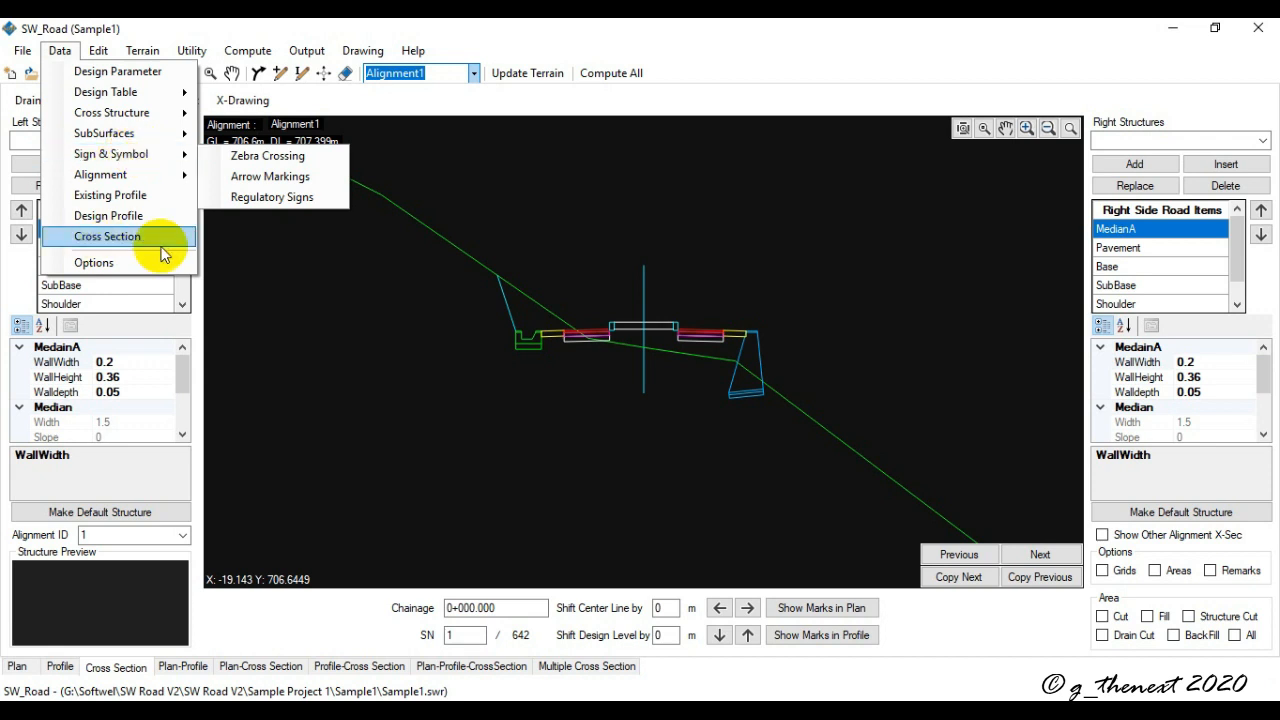
{"action": "left_click", "coordinate": [508, 103]}
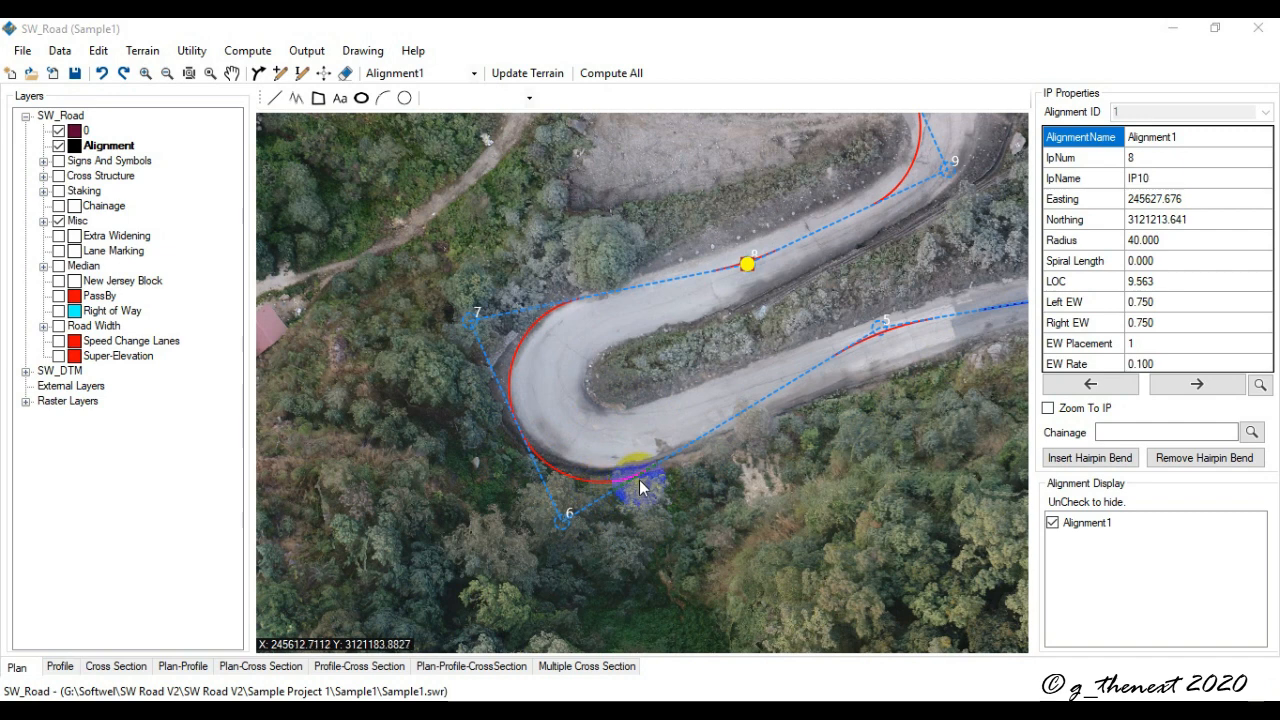
Insert a hairpin bend at IP 6 of Alignment1 with 40 m start, 15 m middle and 40 m end radii and 20 m straights
{"action": "left_click", "coordinate": [561, 525]}
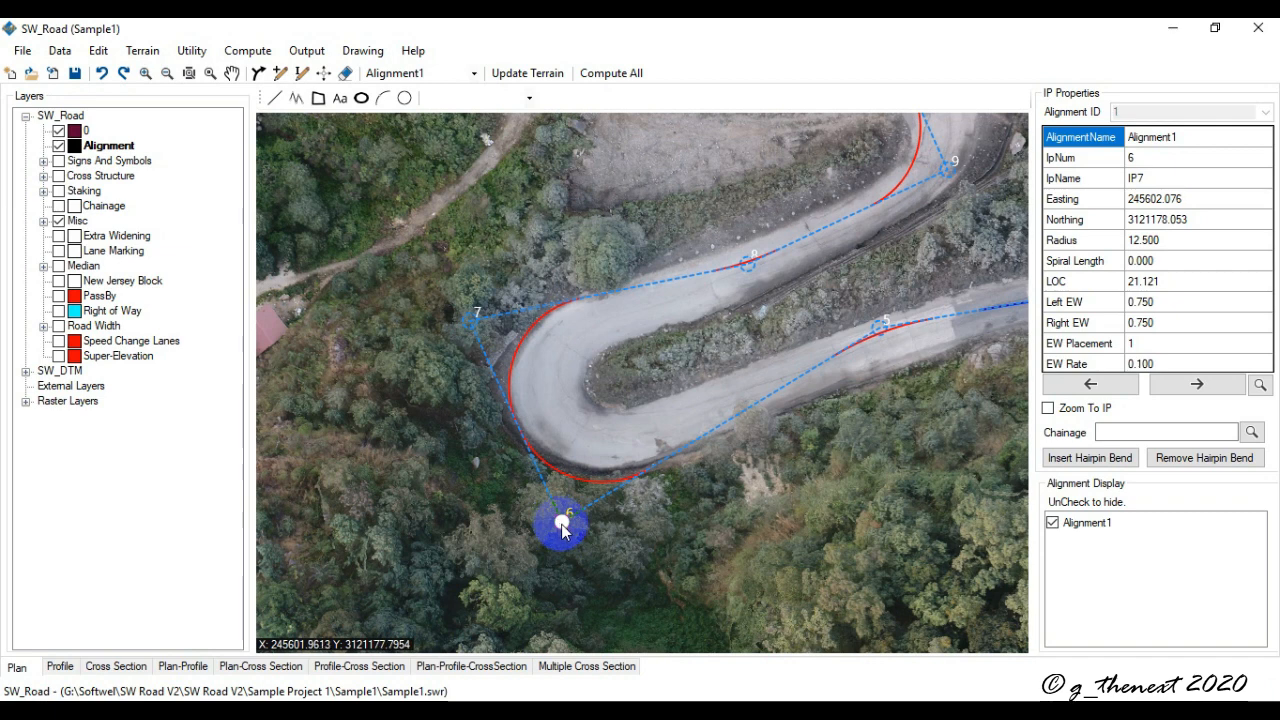
{"action": "left_click", "coordinate": [1090, 458]}
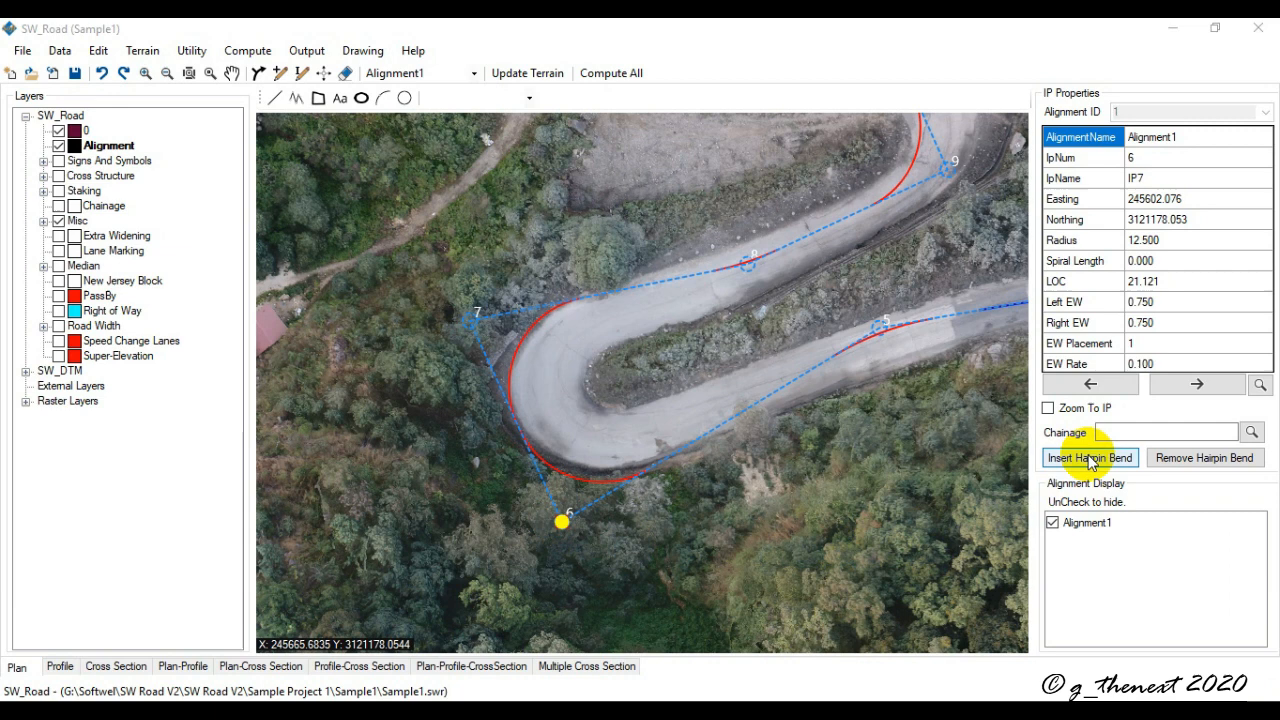
{"action": "left_click_drag", "start_coordinate": [664, 285], "coordinate": [407, 183]}
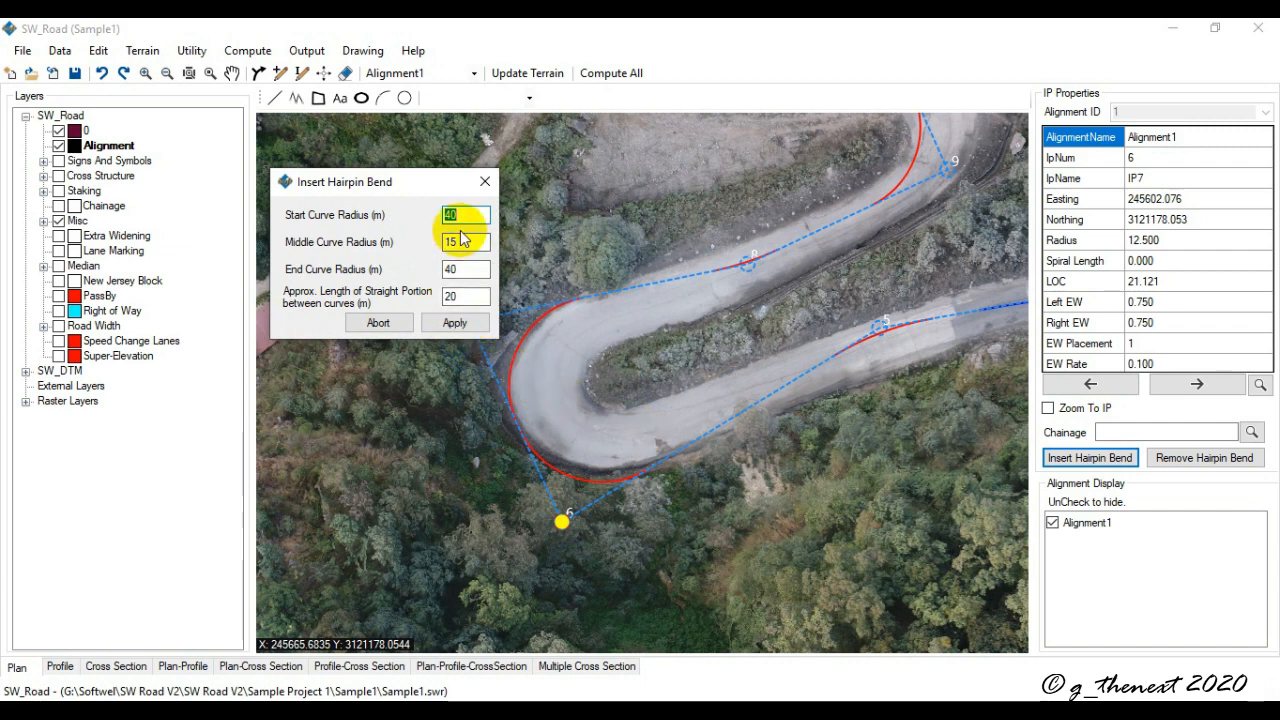
{"action": "left_click", "coordinate": [457, 322]}
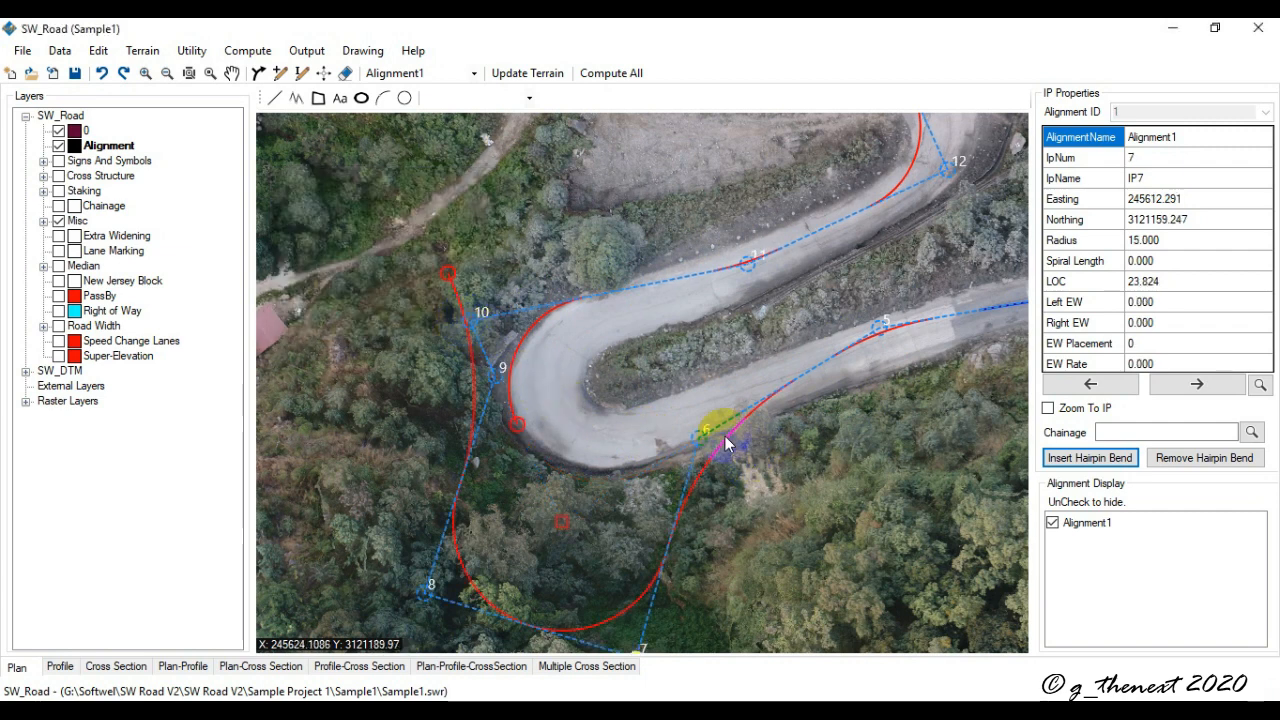
{"action": "middle_click_drag", "start_coordinate": [608, 490], "coordinate": [626, 406]}
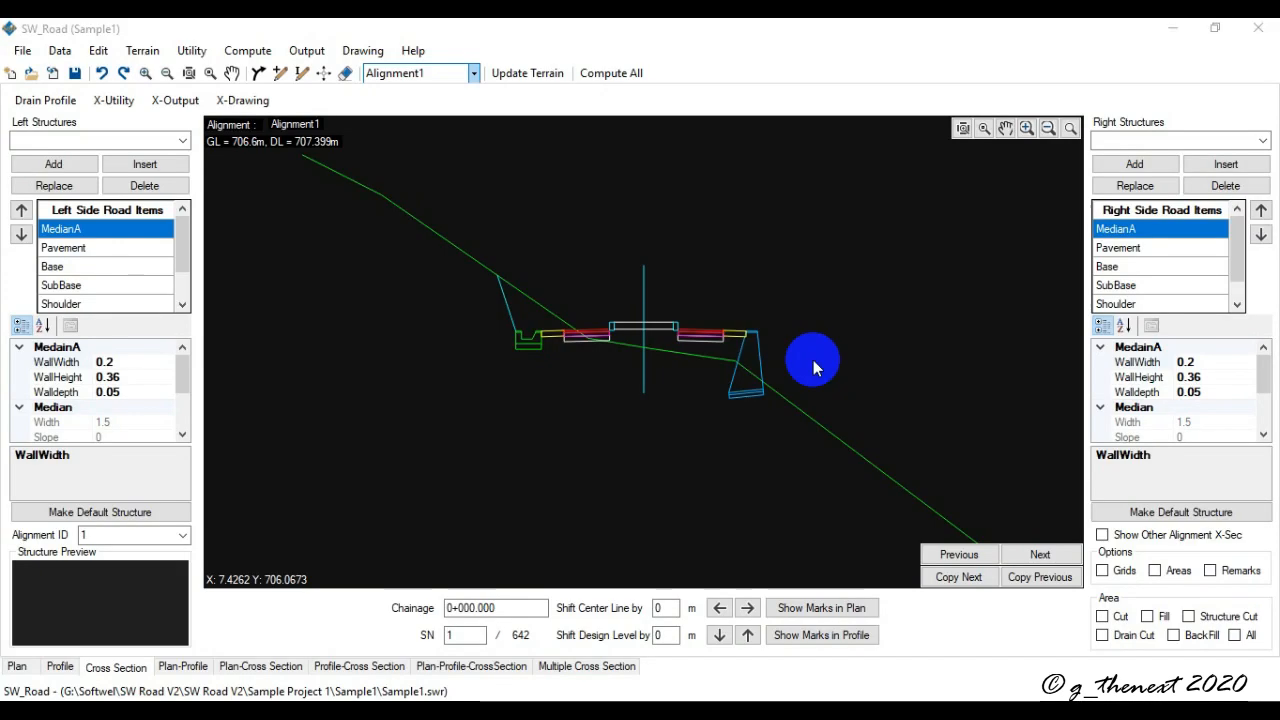
Compute Alignment1's cross-section quantities, accept the cross-section error list, and list the quantities from chainage 0 to 2000 m
{"action": "left_click", "coordinate": [176, 104]}
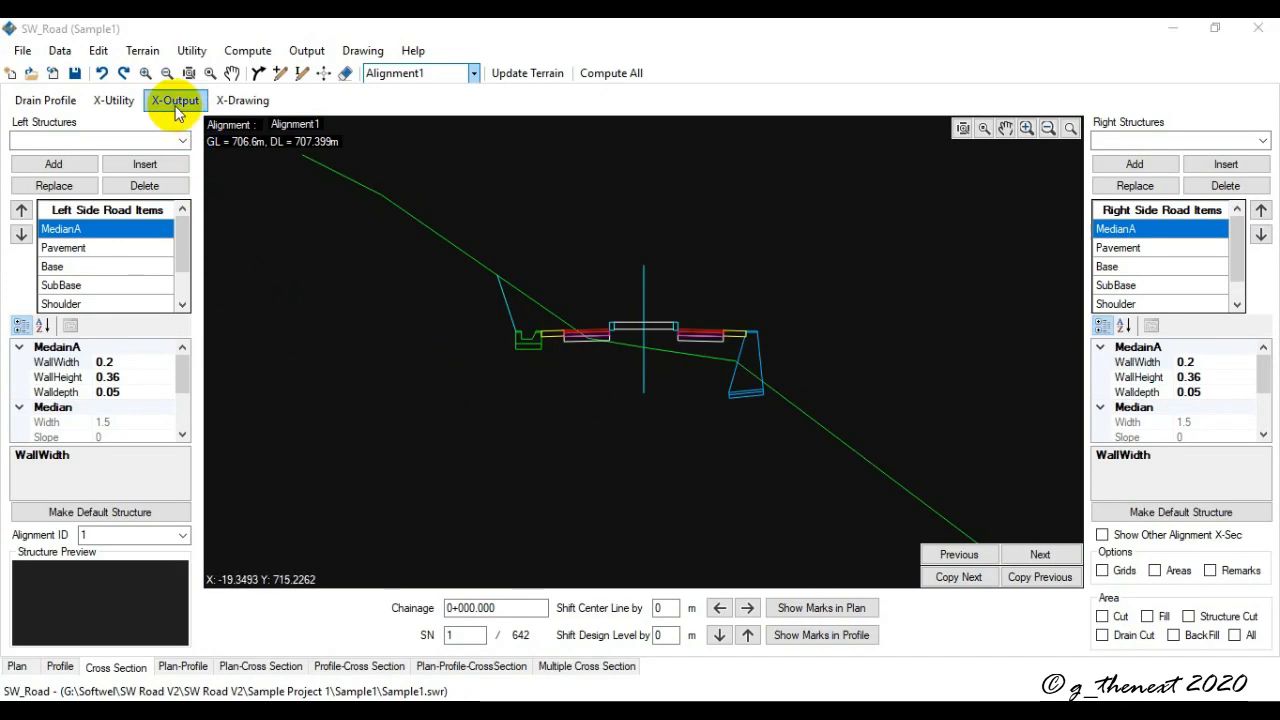
{"action": "left_click", "coordinate": [176, 106]}
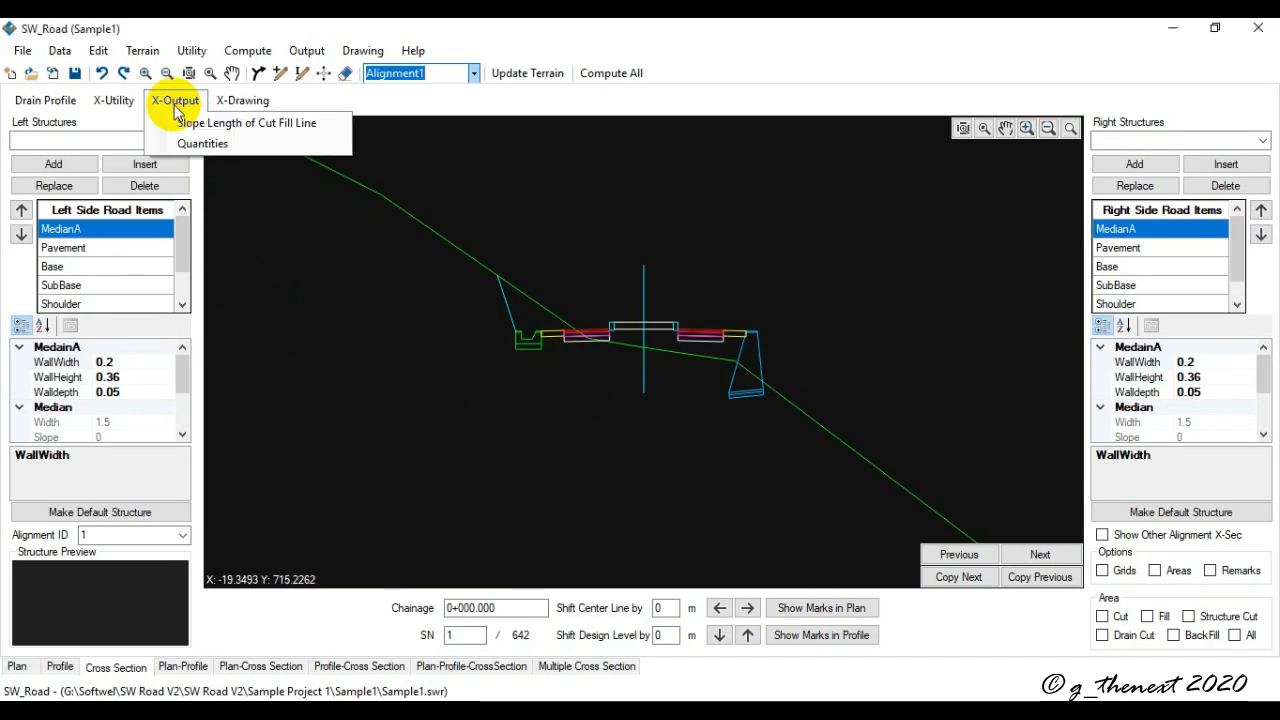
{"action": "left_click", "coordinate": [218, 145]}
{"action": "left_click", "coordinate": [677, 436]}
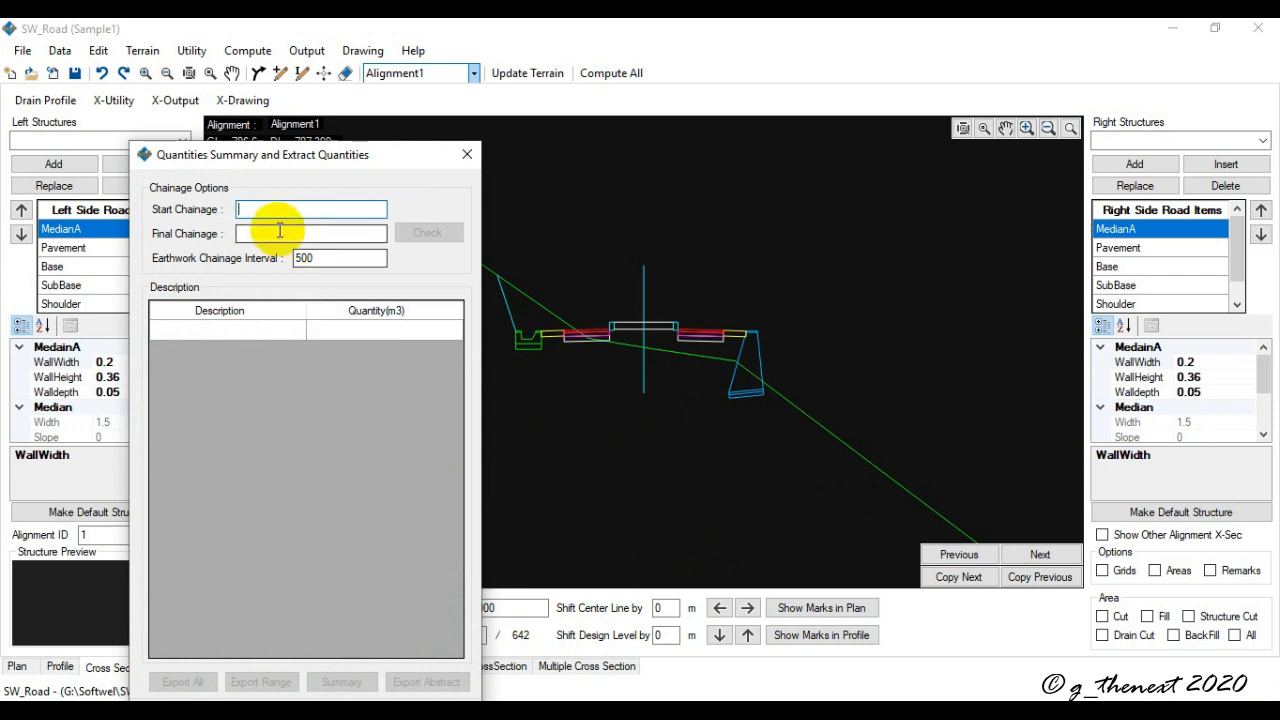
{"action": "type", "text": "0"}
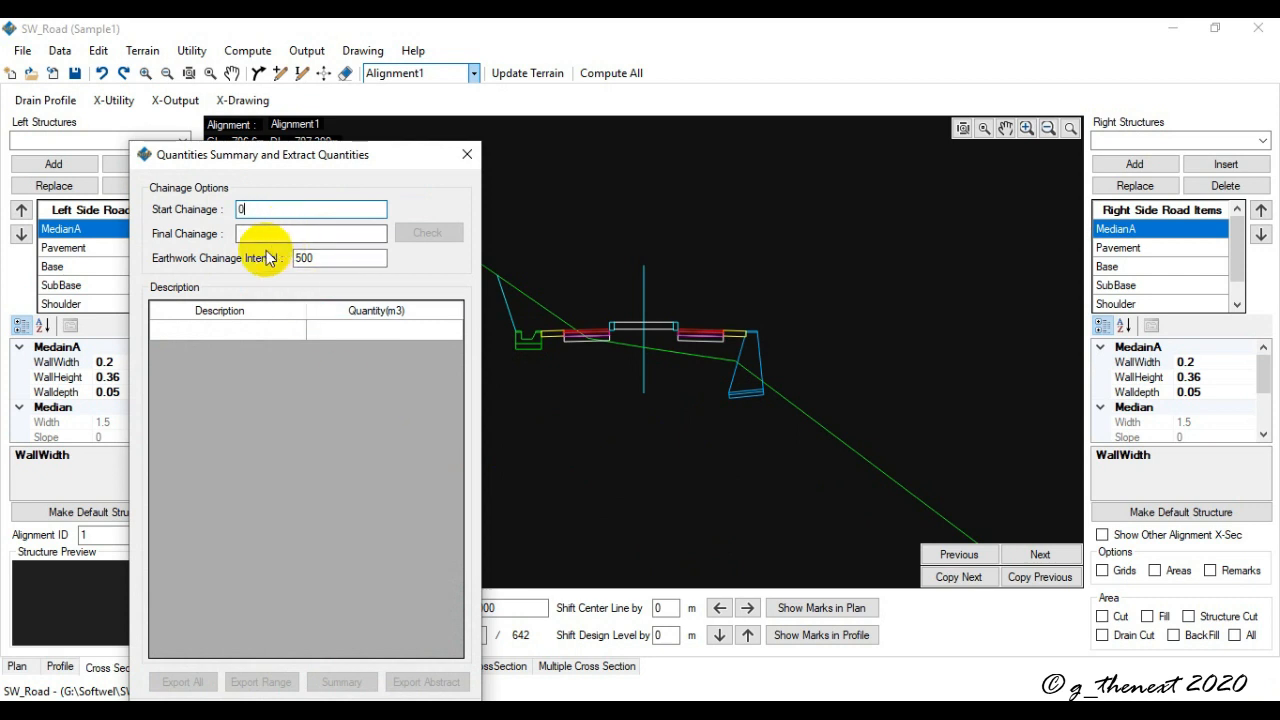
{"action": "left_click", "coordinate": [260, 233]}
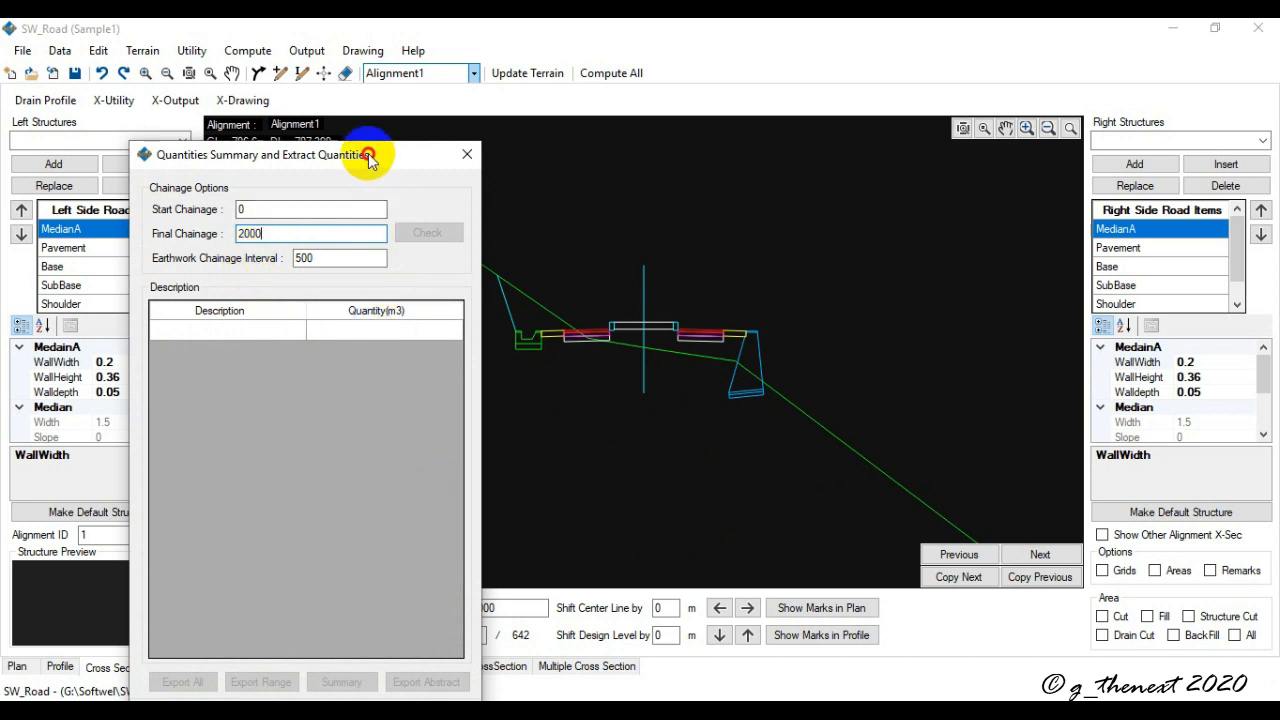
{"action": "left_click_drag", "start_coordinate": [368, 156], "coordinate": [385, 45]}
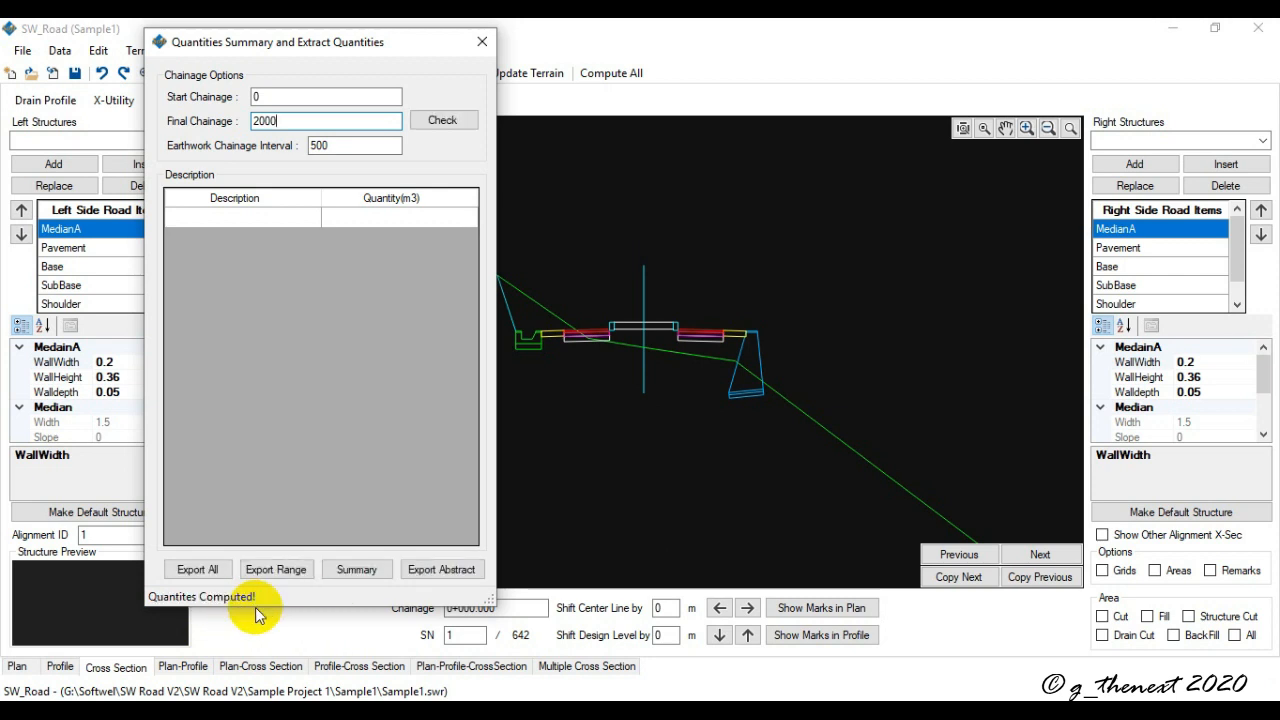
{"action": "left_click", "coordinate": [441, 309]}
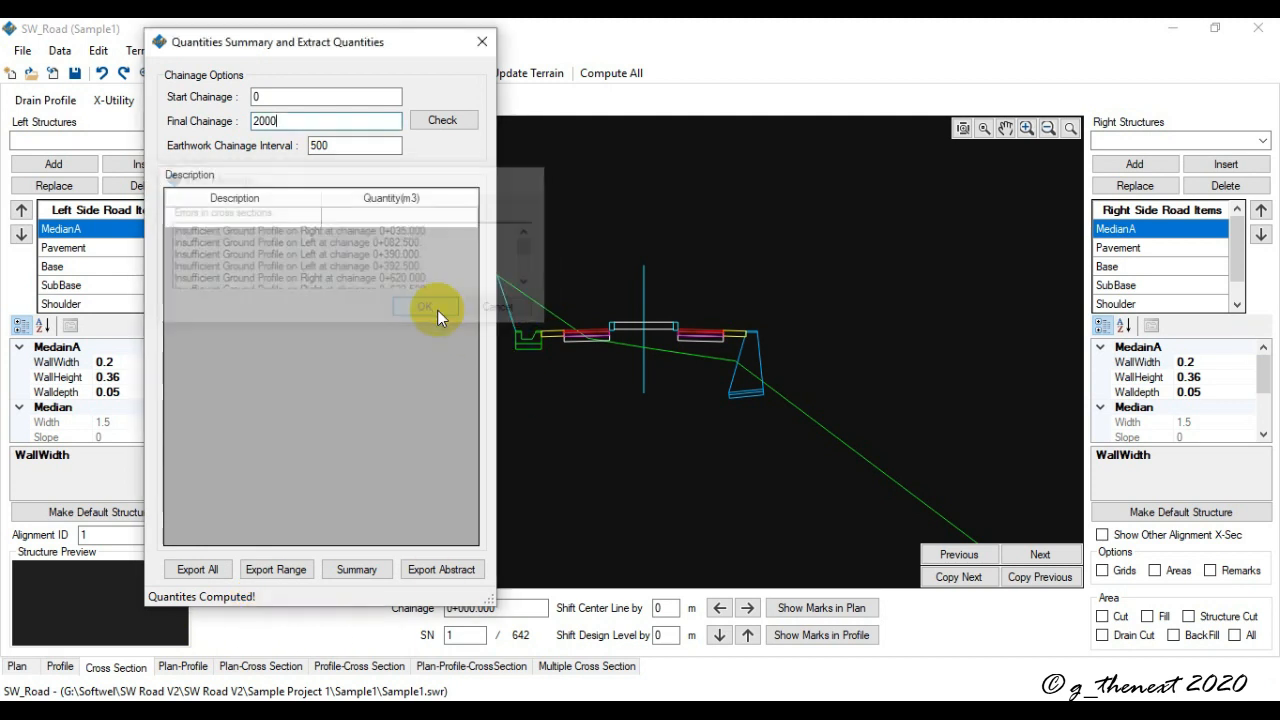
{"action": "left_click", "coordinate": [440, 122]}
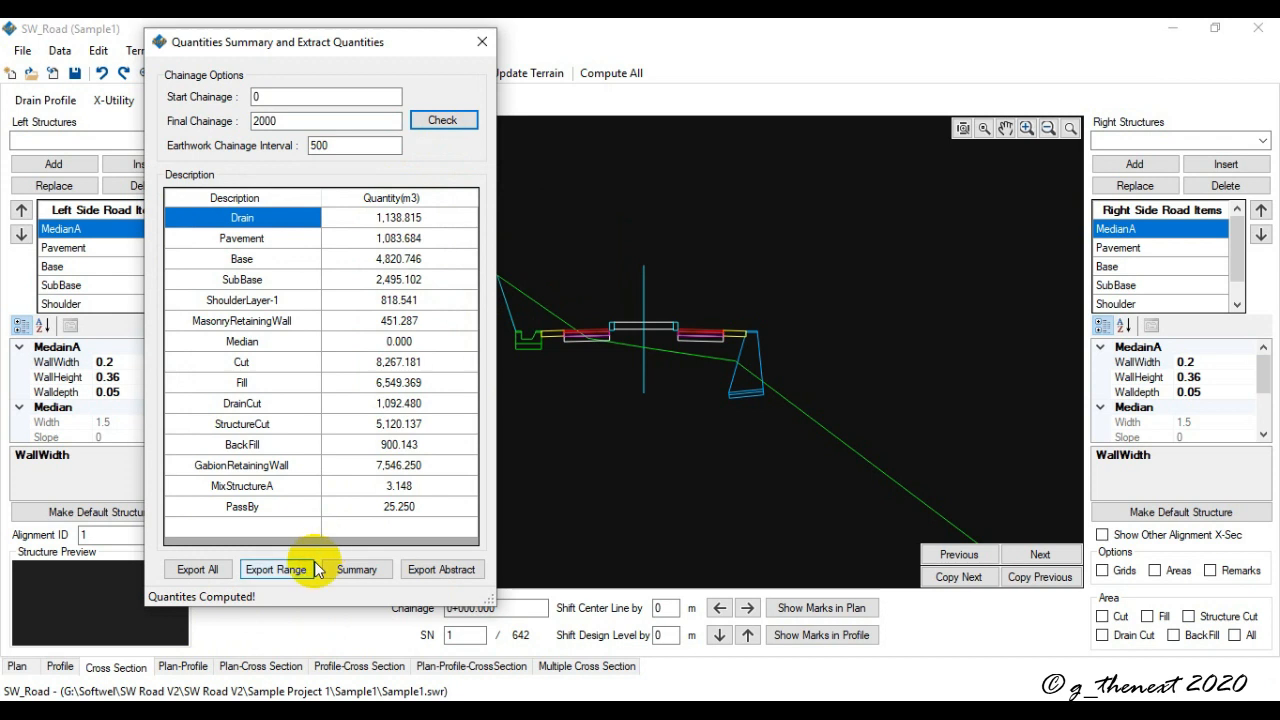
Export all quantities to an Excel file in the Sample1 folder and close the quantities summary
{"action": "left_click", "coordinate": [198, 569]}
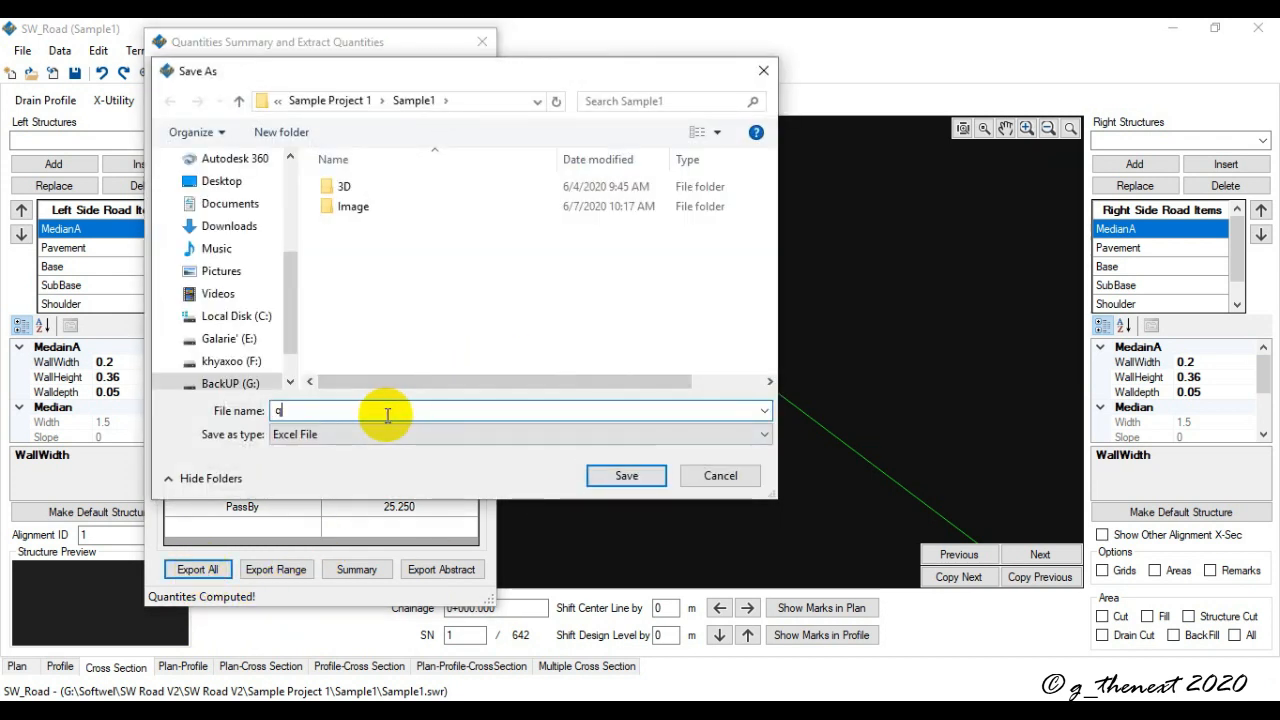
{"action": "type", "text": "q"}
{"action": "left_click", "coordinate": [628, 484]}
{"action": "left_click", "coordinate": [628, 476]}
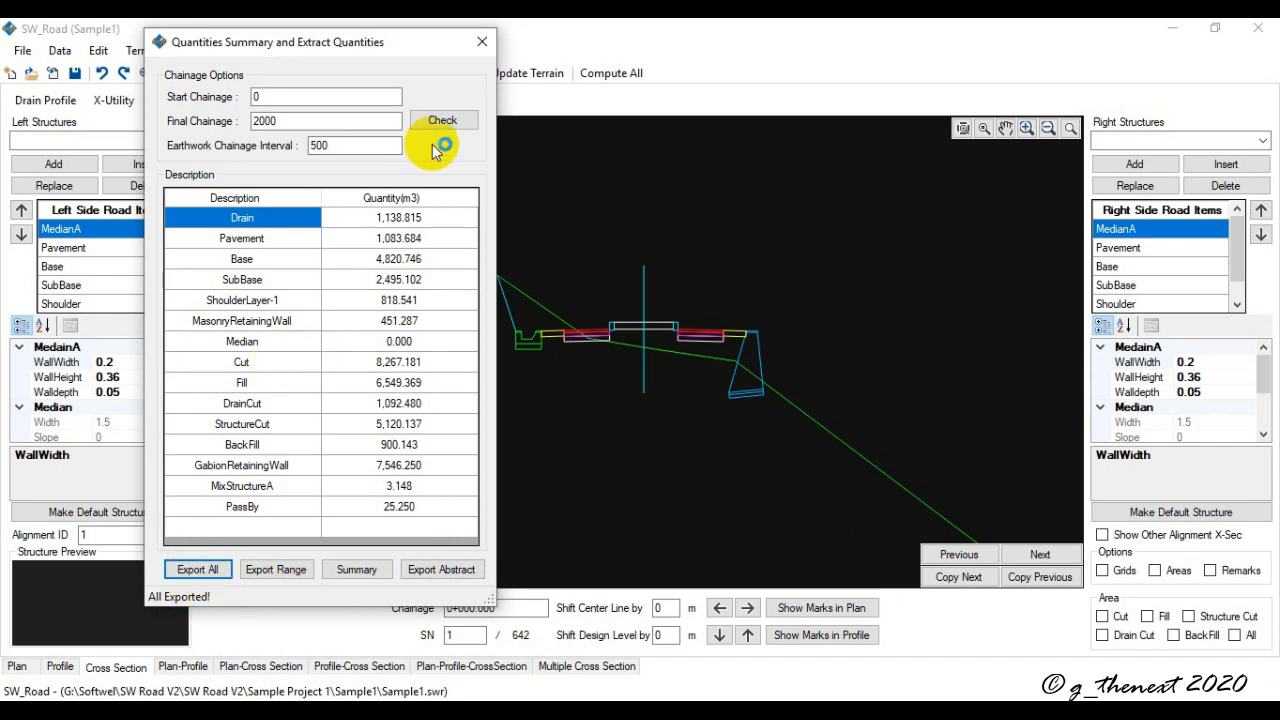
{"action": "left_click", "coordinate": [483, 42]}
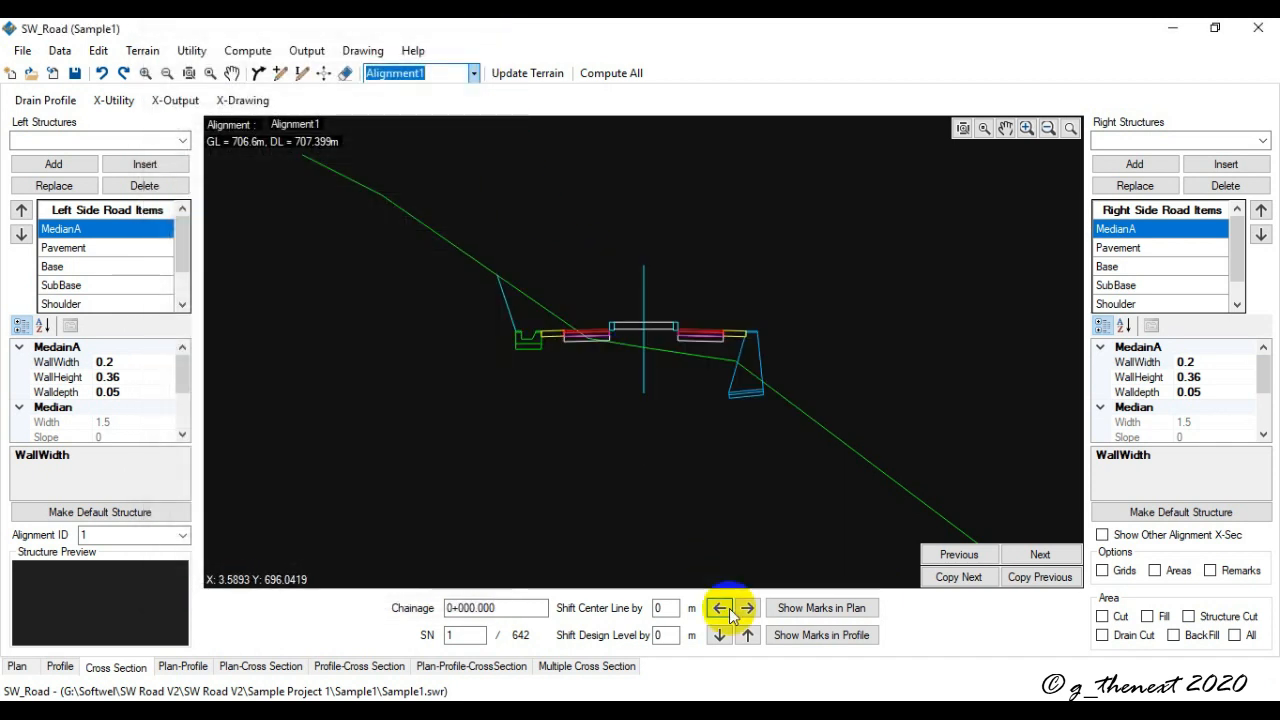
Open the material assignment and examine its full list of structure items, from Cut to MixStructureCDyn
{"action": "left_click", "coordinate": [124, 105]}
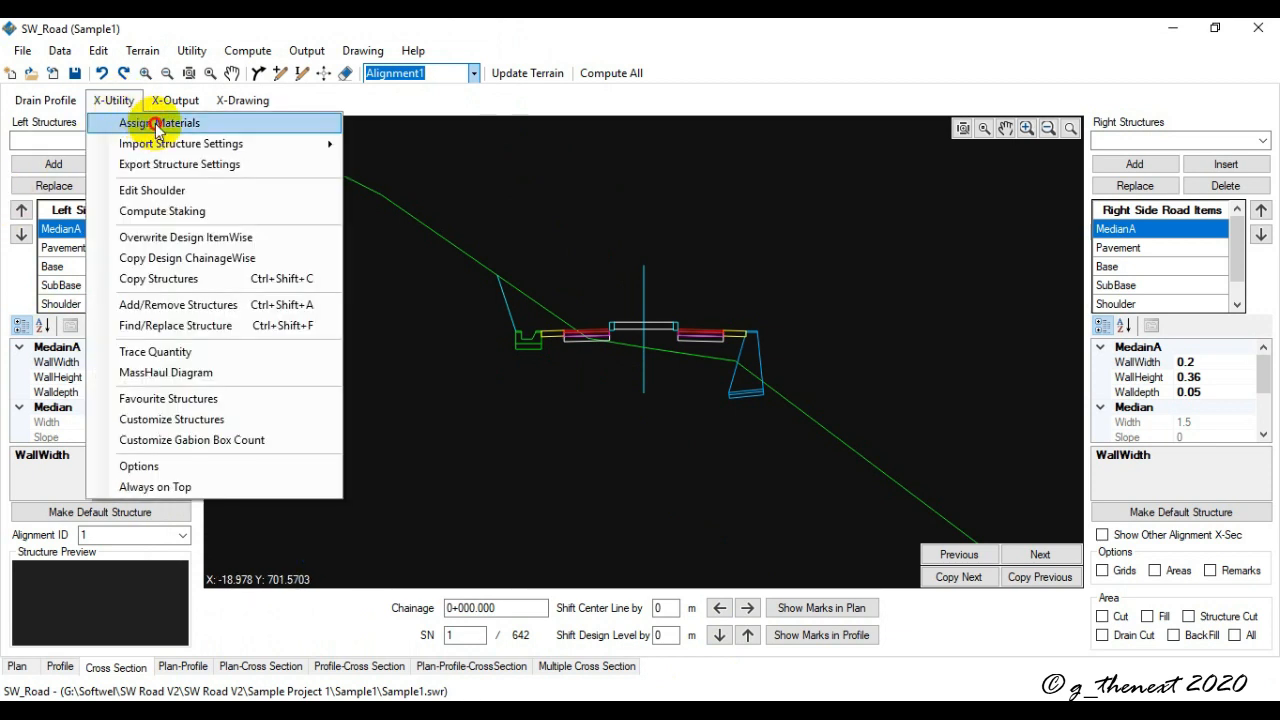
{"action": "left_click", "coordinate": [157, 124]}
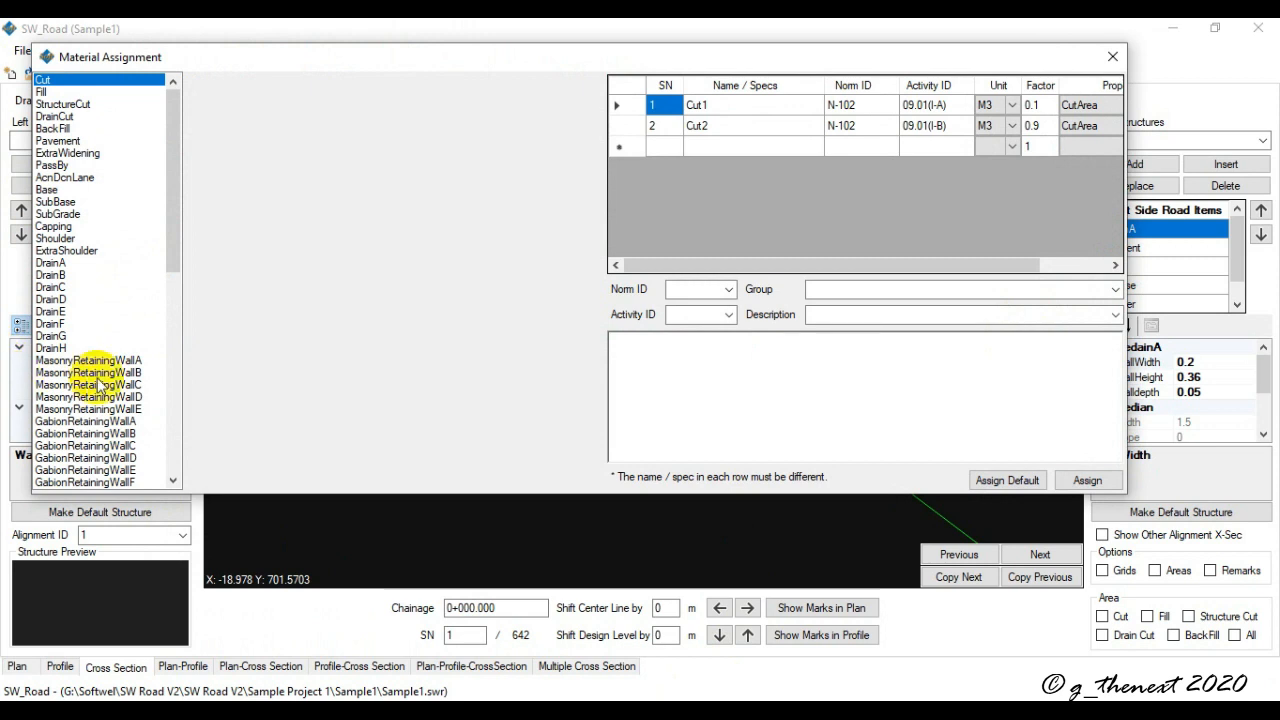
{"action": "left_click_drag", "start_coordinate": [176, 236], "coordinate": [172, 344]}
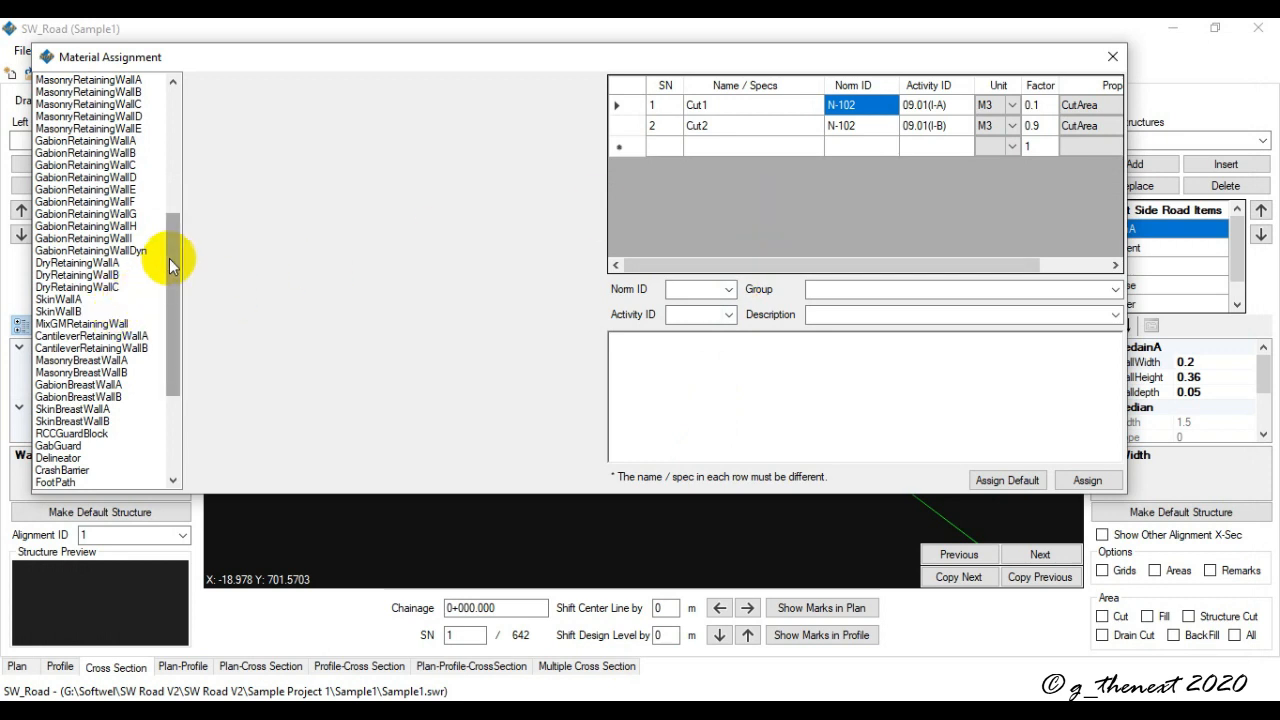
{"action": "left_click_drag", "start_coordinate": [174, 250], "coordinate": [158, 365]}
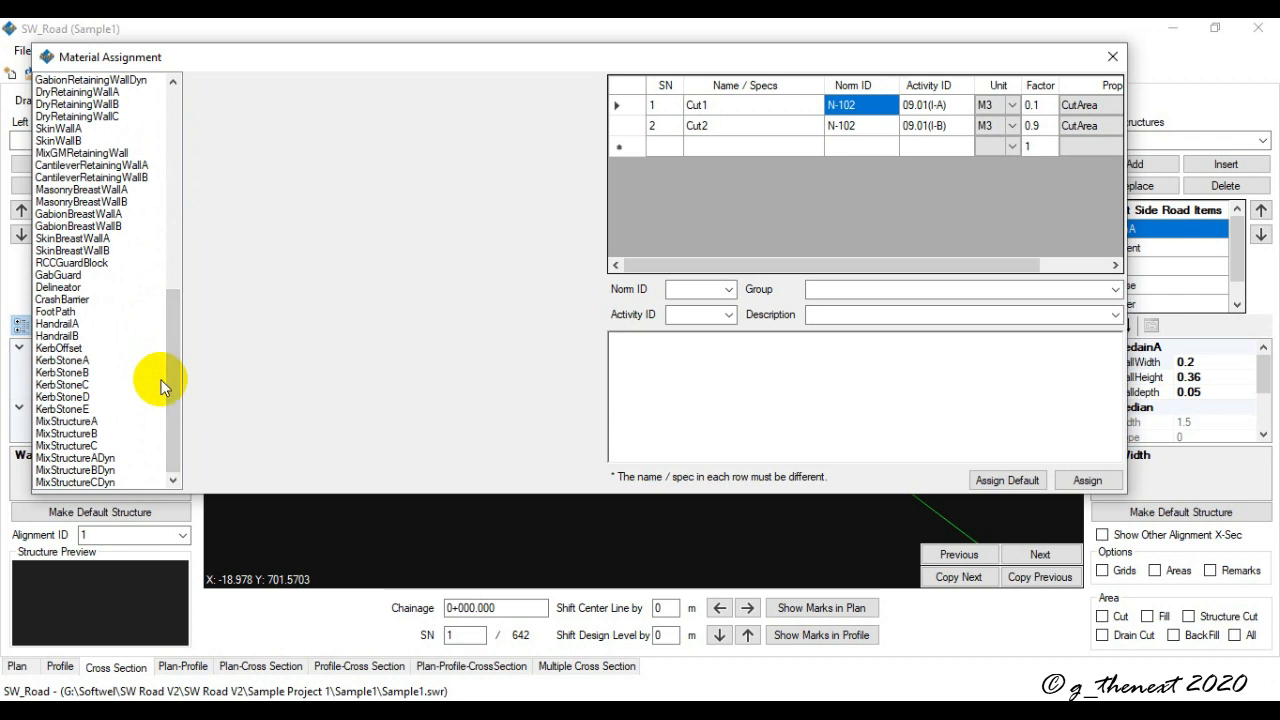
{"action": "left_click_drag", "start_coordinate": [171, 384], "coordinate": [172, 128]}
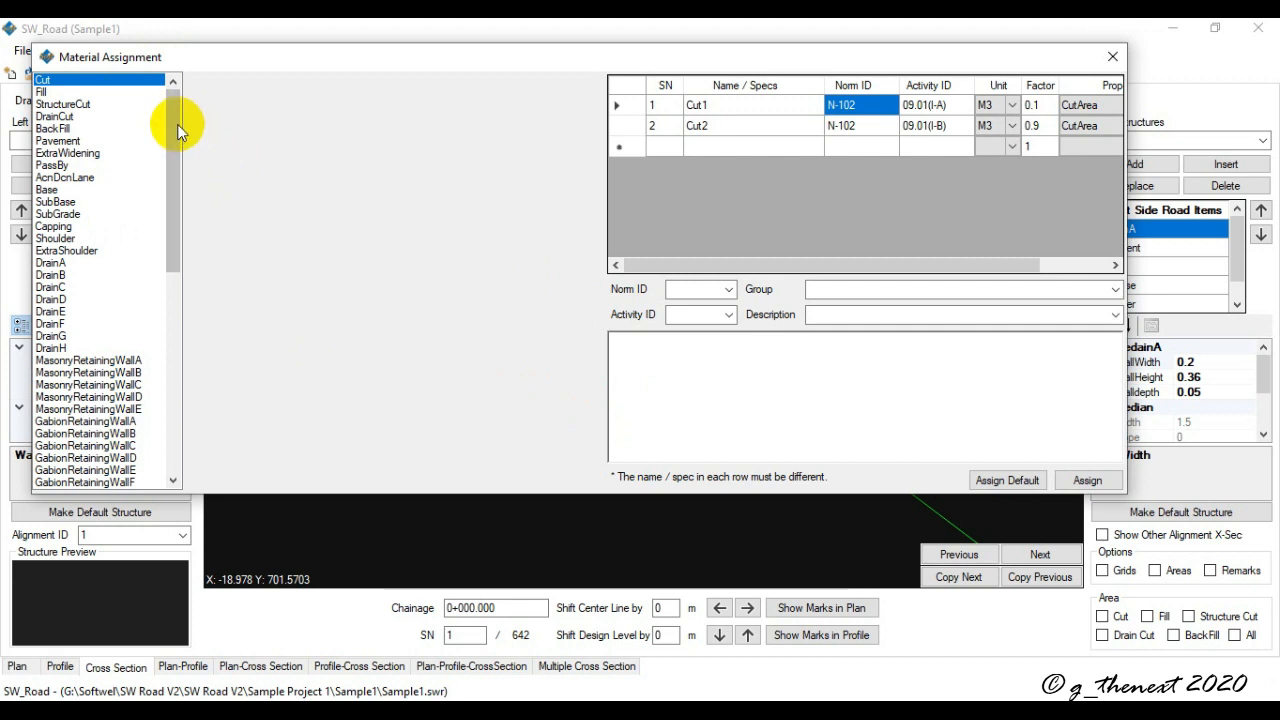
{"action": "left_click_drag", "start_coordinate": [175, 128], "coordinate": [184, 322]}
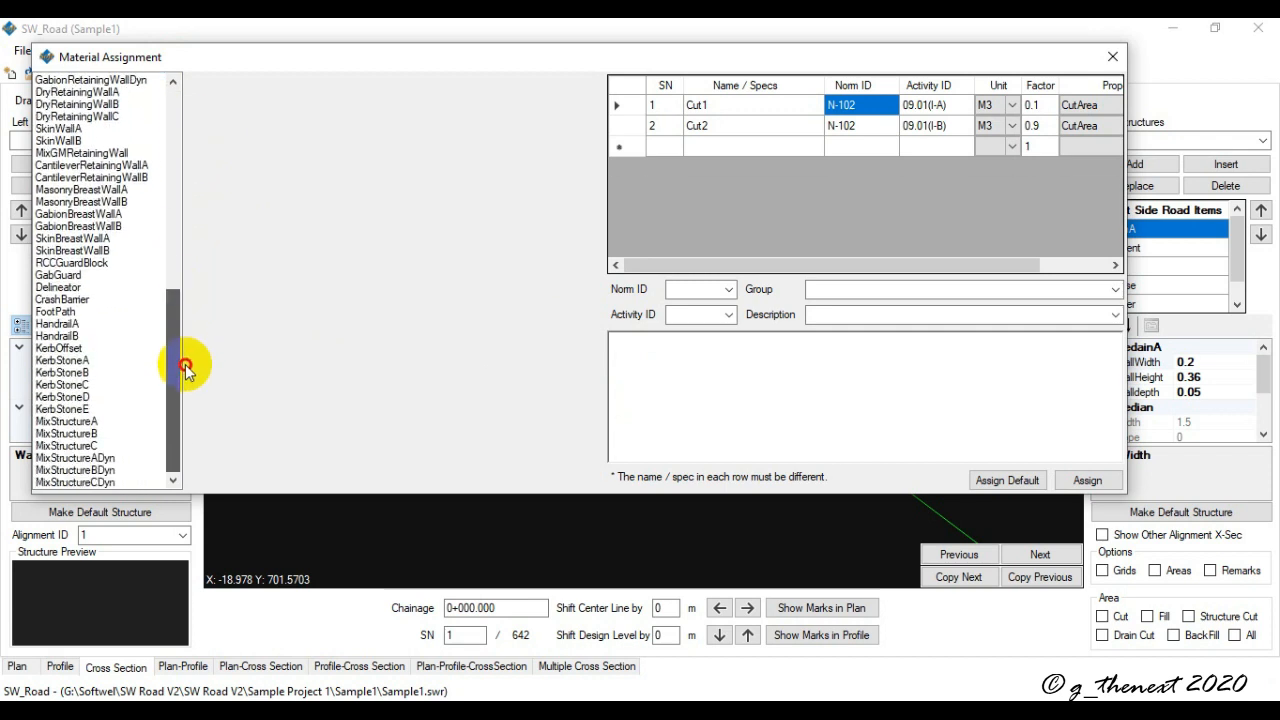
{"action": "left_click_drag", "start_coordinate": [176, 388], "coordinate": [171, 103]}
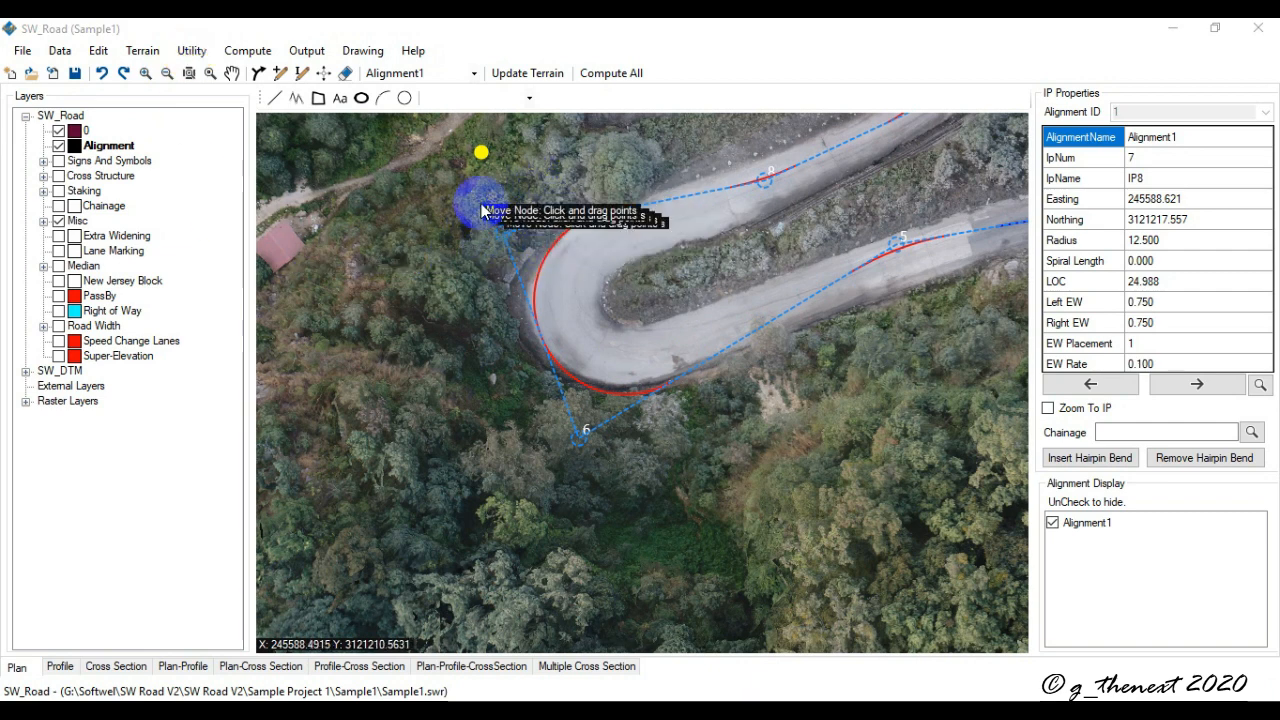
Load the 3D view of Alignment1 from chainage 0+000.000 to 1+598.133 with Sample1 as terrain background and detail level 19
{"action": "left_click", "coordinate": [199, 56]}
{"action": "left_click", "coordinate": [236, 157]}
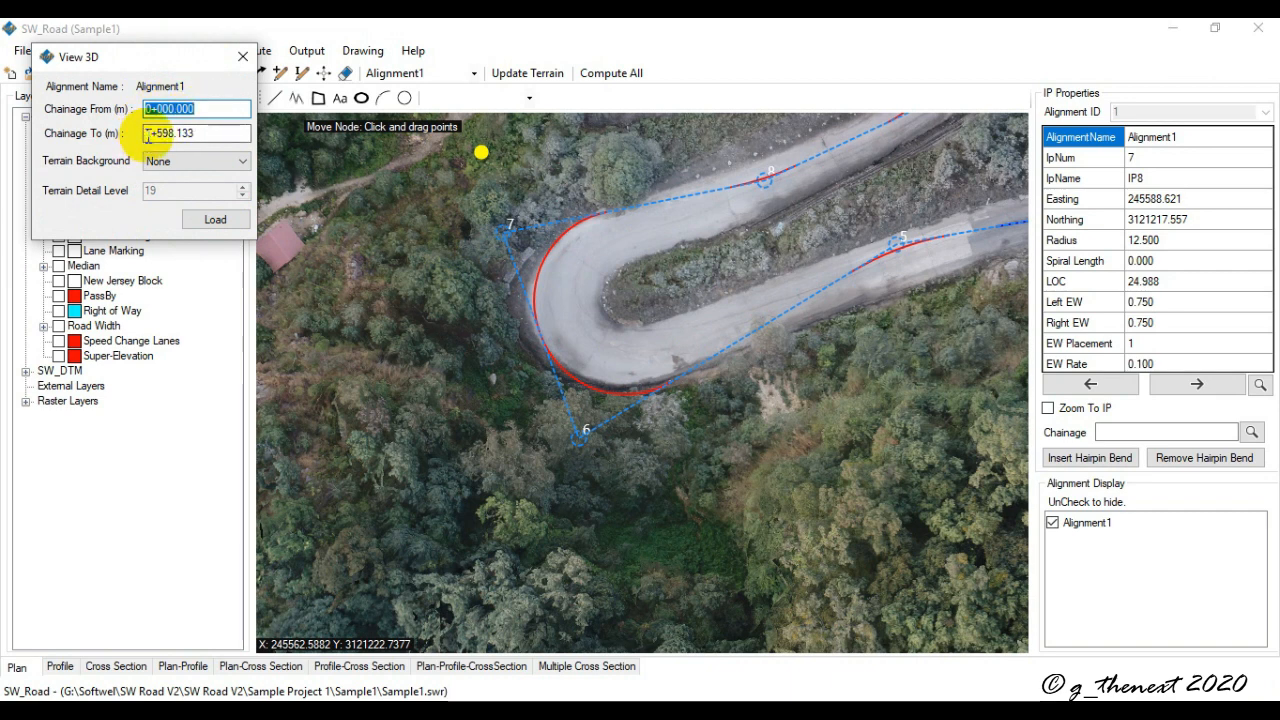
{"action": "left_click", "coordinate": [198, 170]}
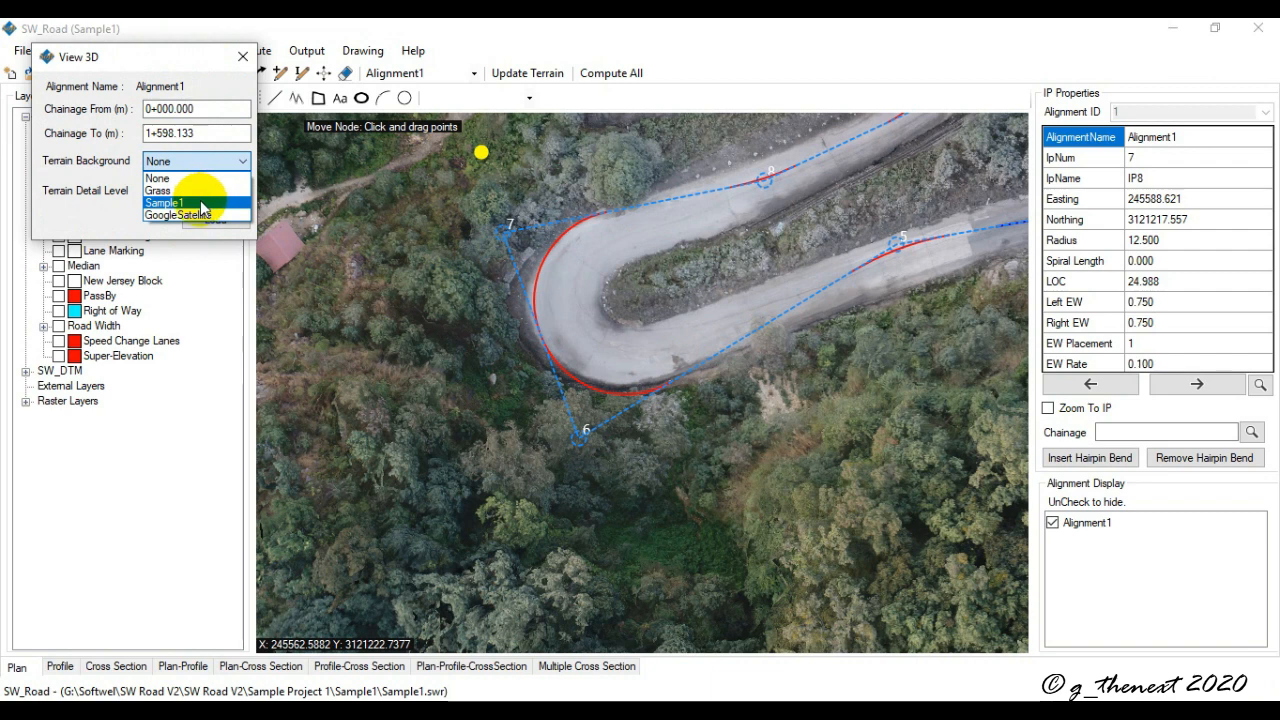
{"action": "left_click", "coordinate": [201, 204]}
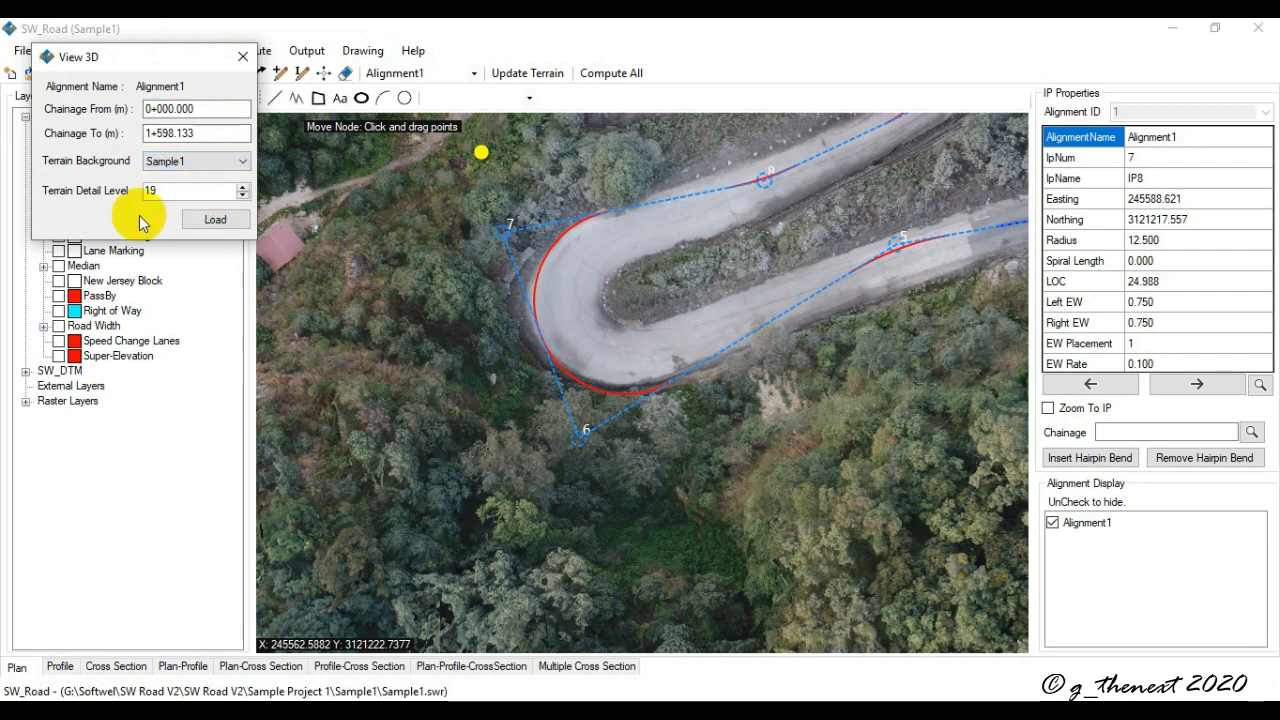
{"action": "left_click", "coordinate": [203, 221]}
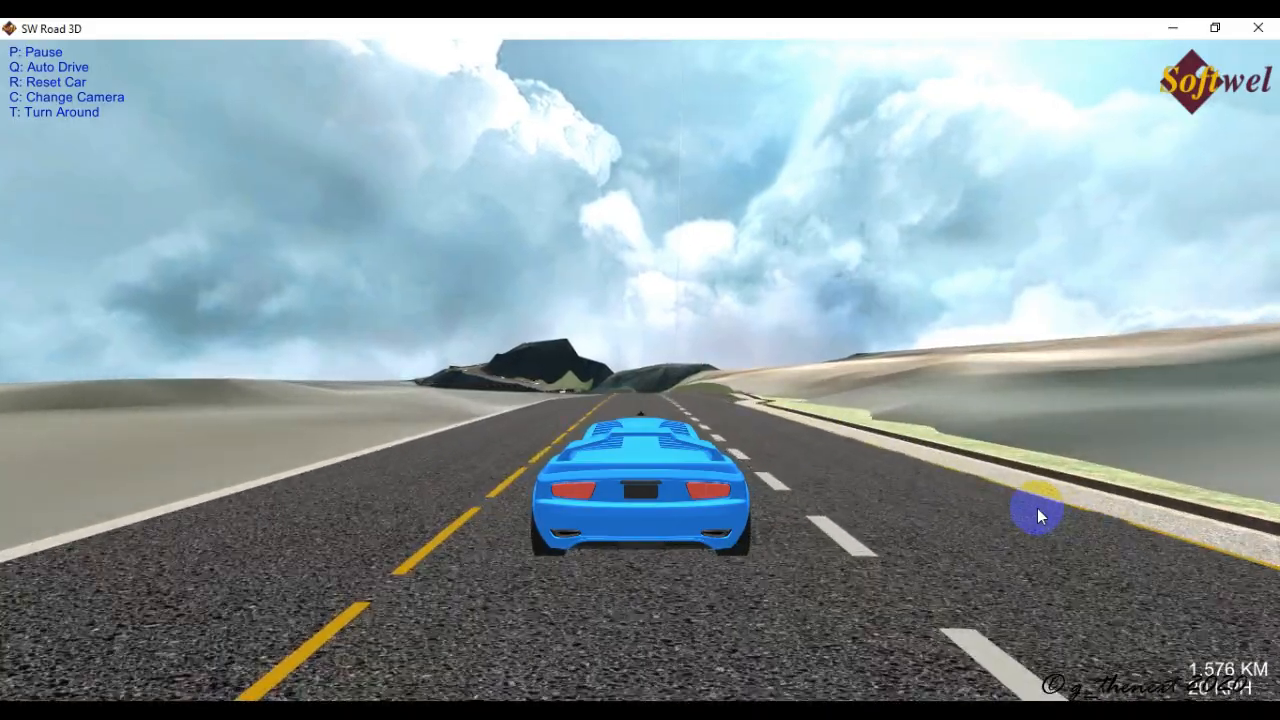
Start auto drive along the 3D road and change the camera twice to view it from a raised side angle
{"action": "key", "text": "q"}
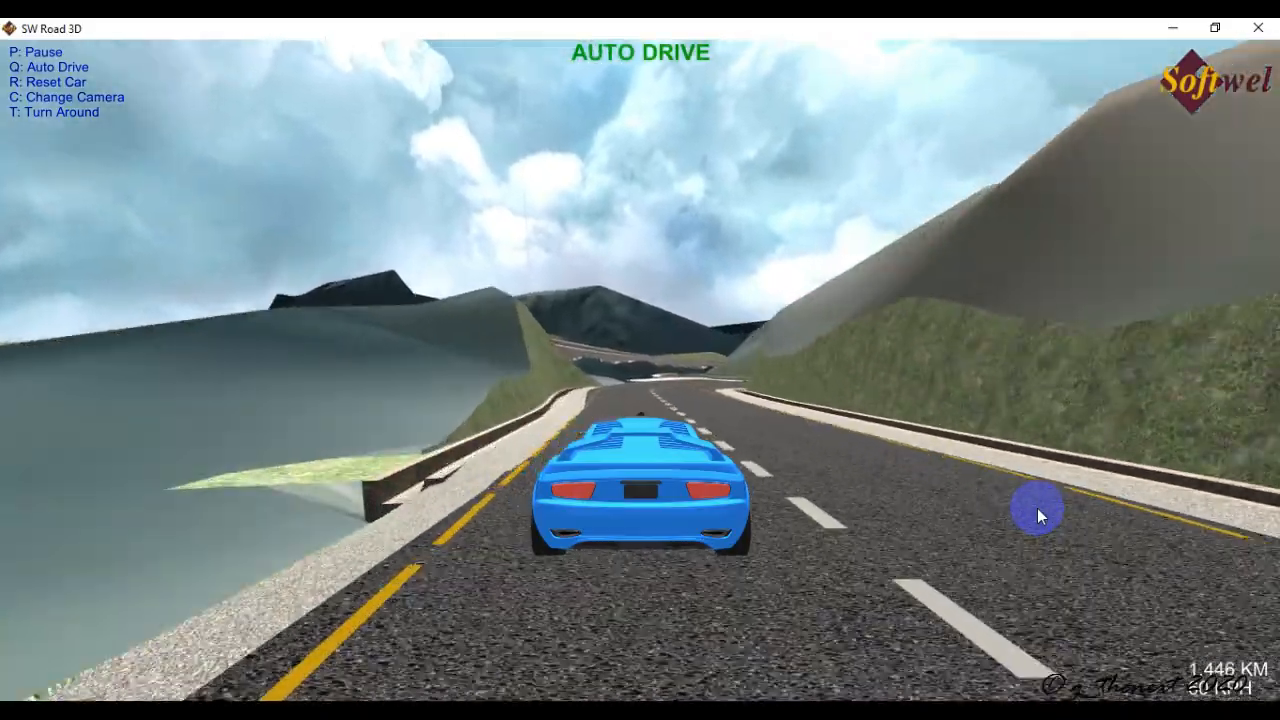
{"action": "key", "text": "c"}
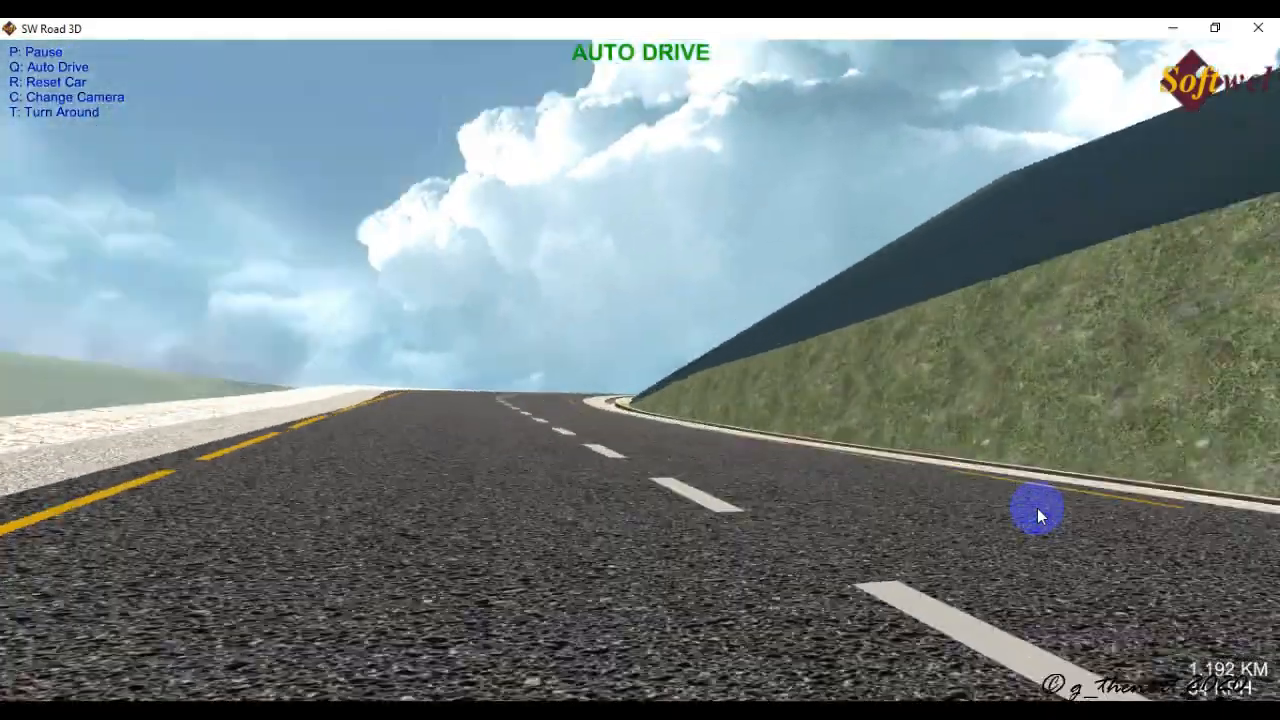
{"action": "key", "text": "c"}
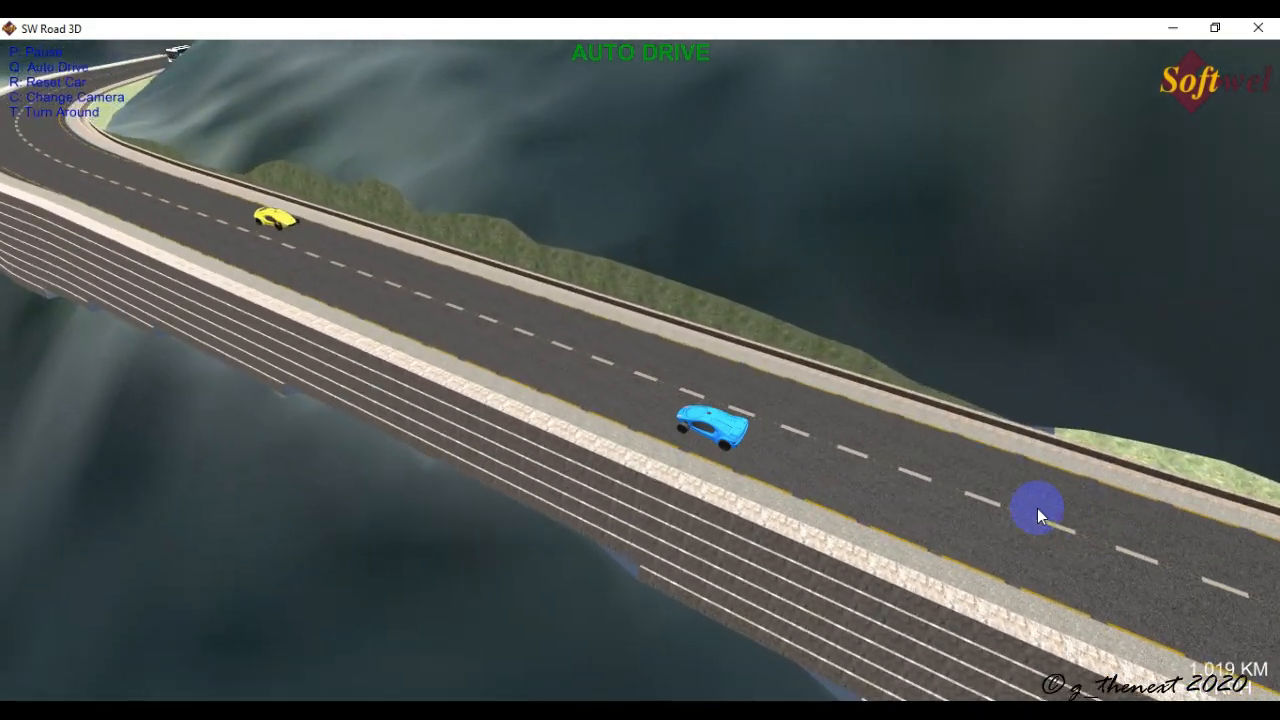
Cycle the auto-drive camera through the opposite side view and the top-down view to the chase view behind the car
{"action": "key", "text": "c"}
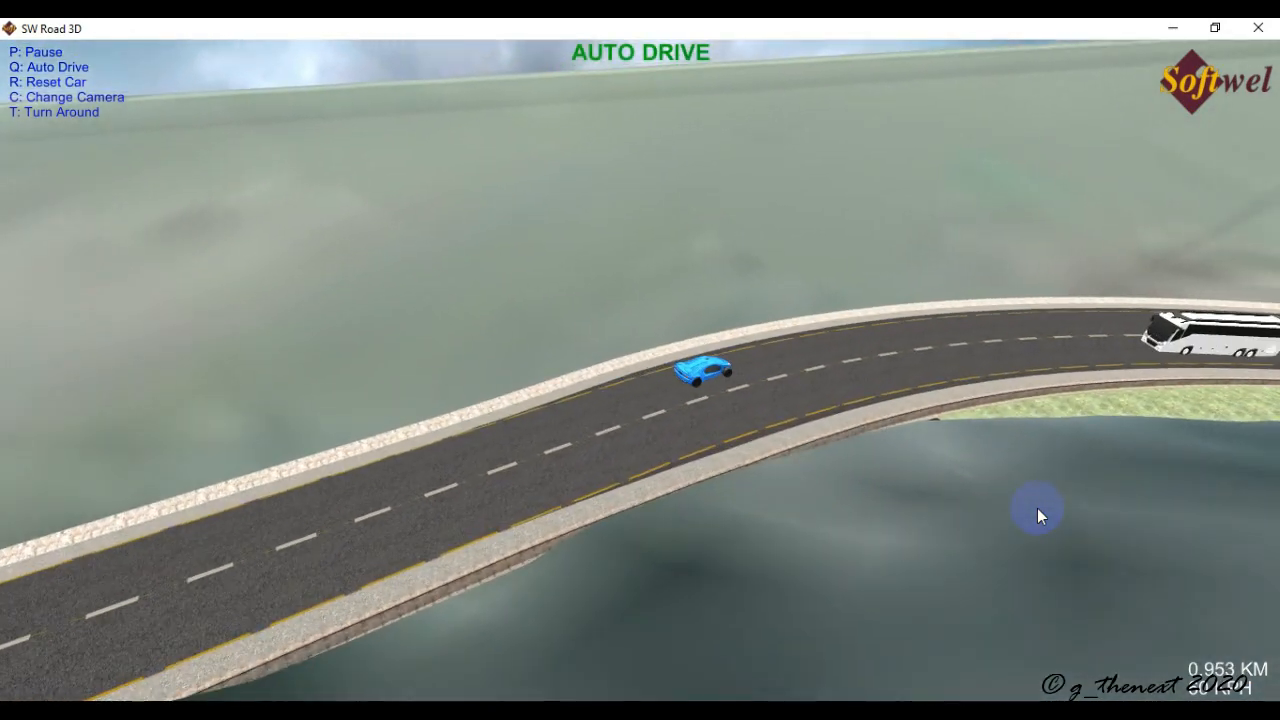
{"action": "key", "text": "c"}
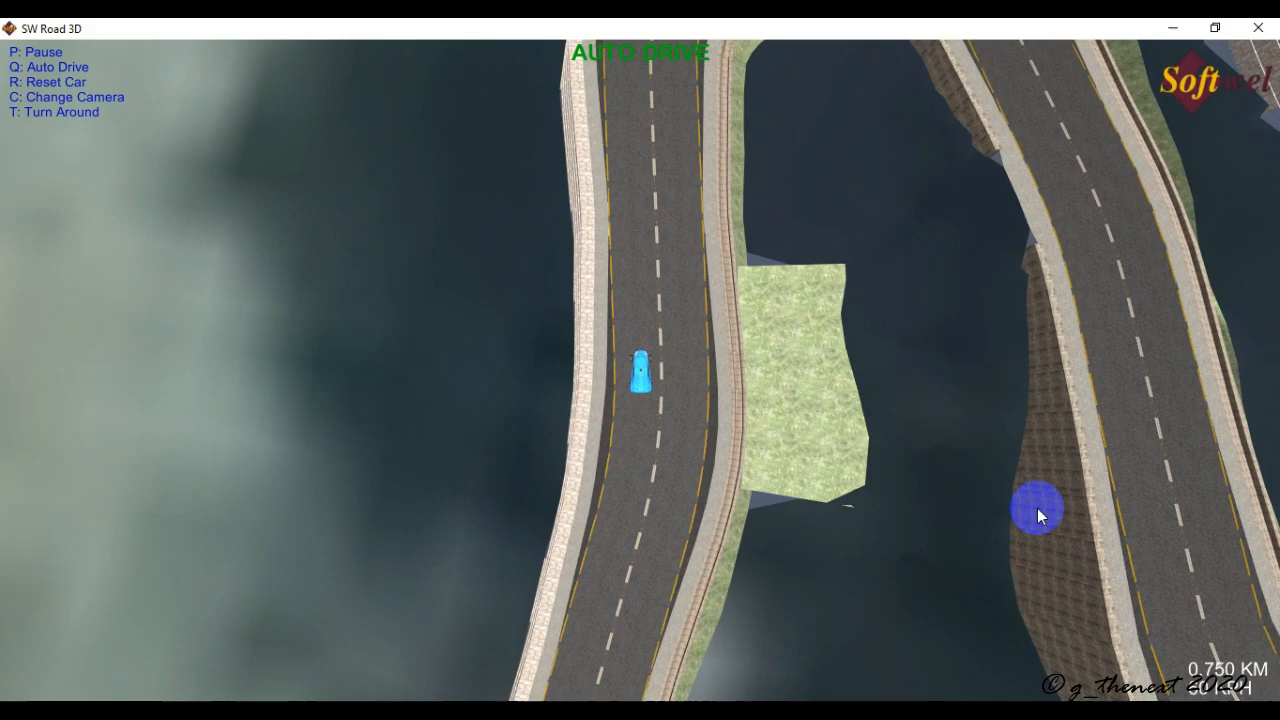
{"action": "key", "text": "c"}
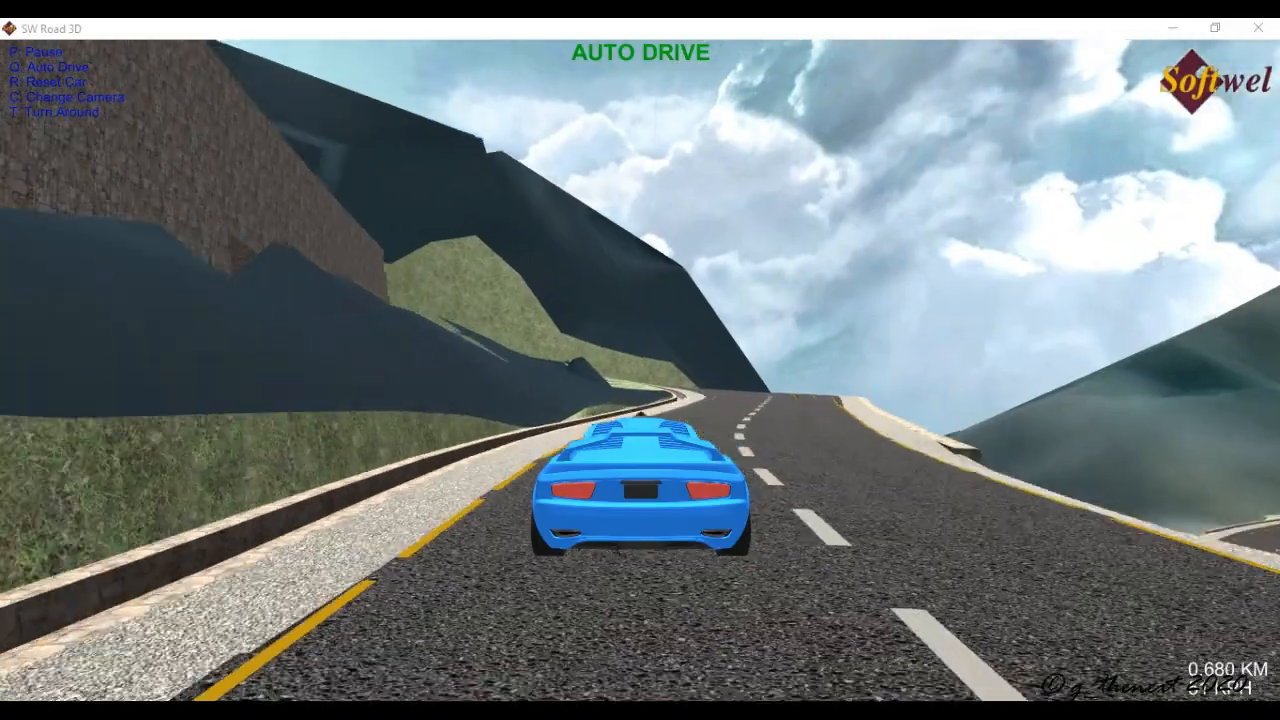
Lower the computer's speaker volume and return to the 3D drive window
{"action": "left_click", "coordinate": [1110, 712]}
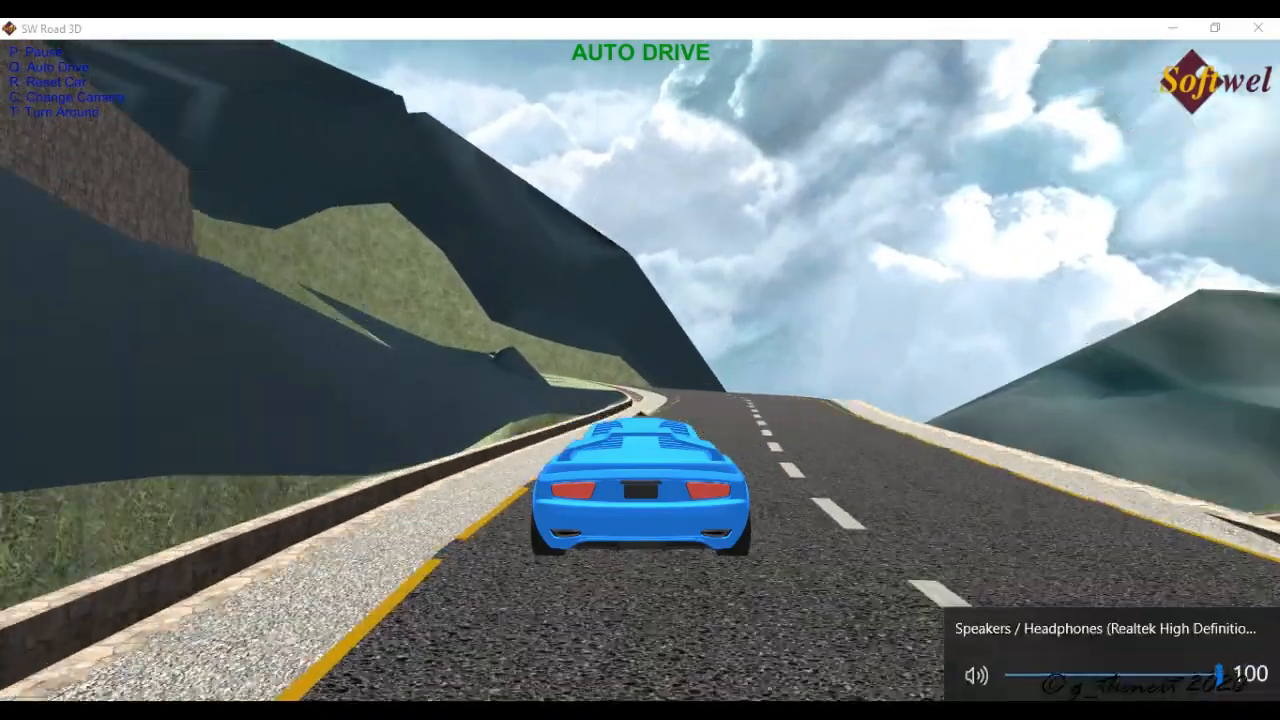
{"action": "left_click", "coordinate": [1083, 677]}
{"action": "left_click", "coordinate": [1108, 712]}
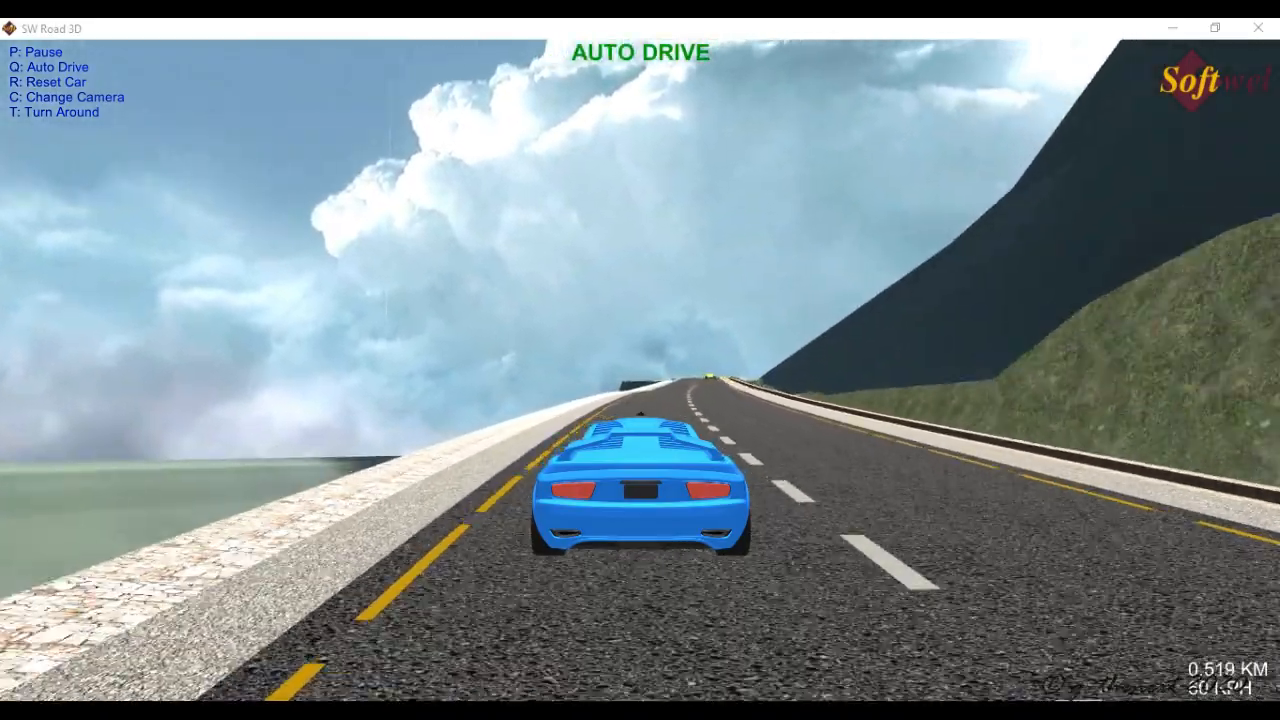
{"action": "left_click", "coordinate": [900, 645]}
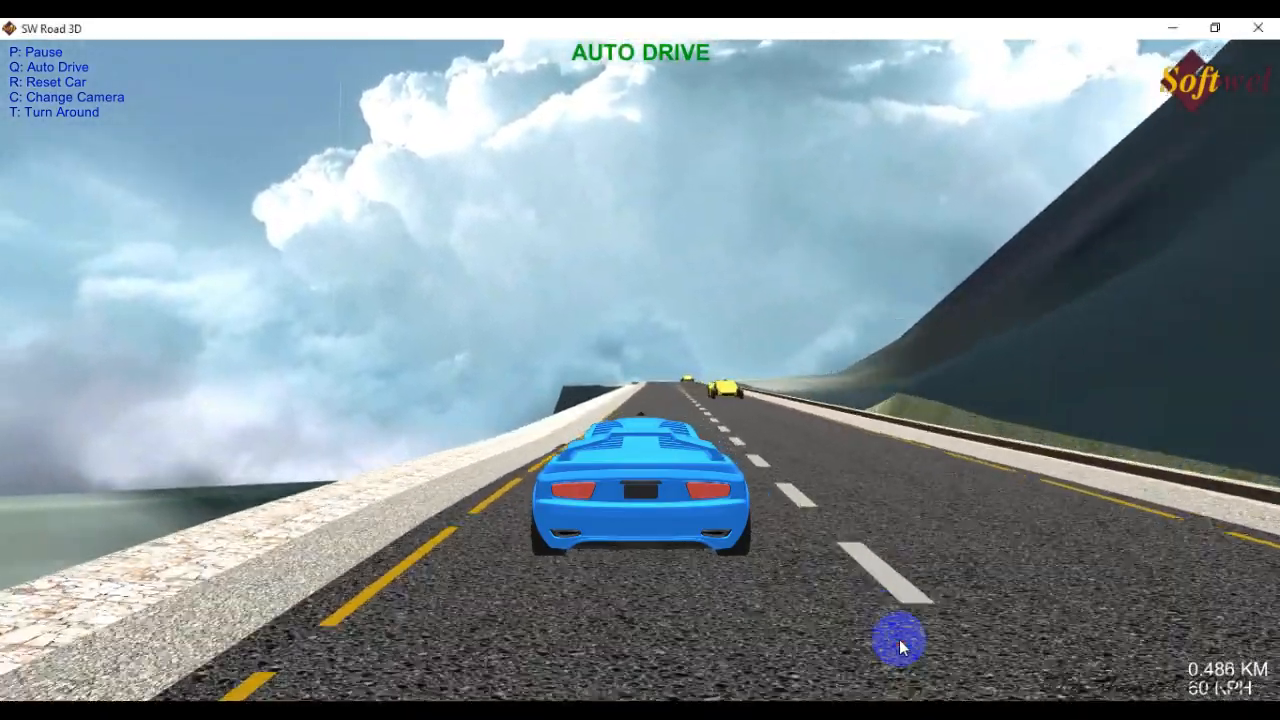
Cycle the camera from the chase view through the driver's-eye and raised side views to the opposite side view
{"action": "key", "text": "c"}
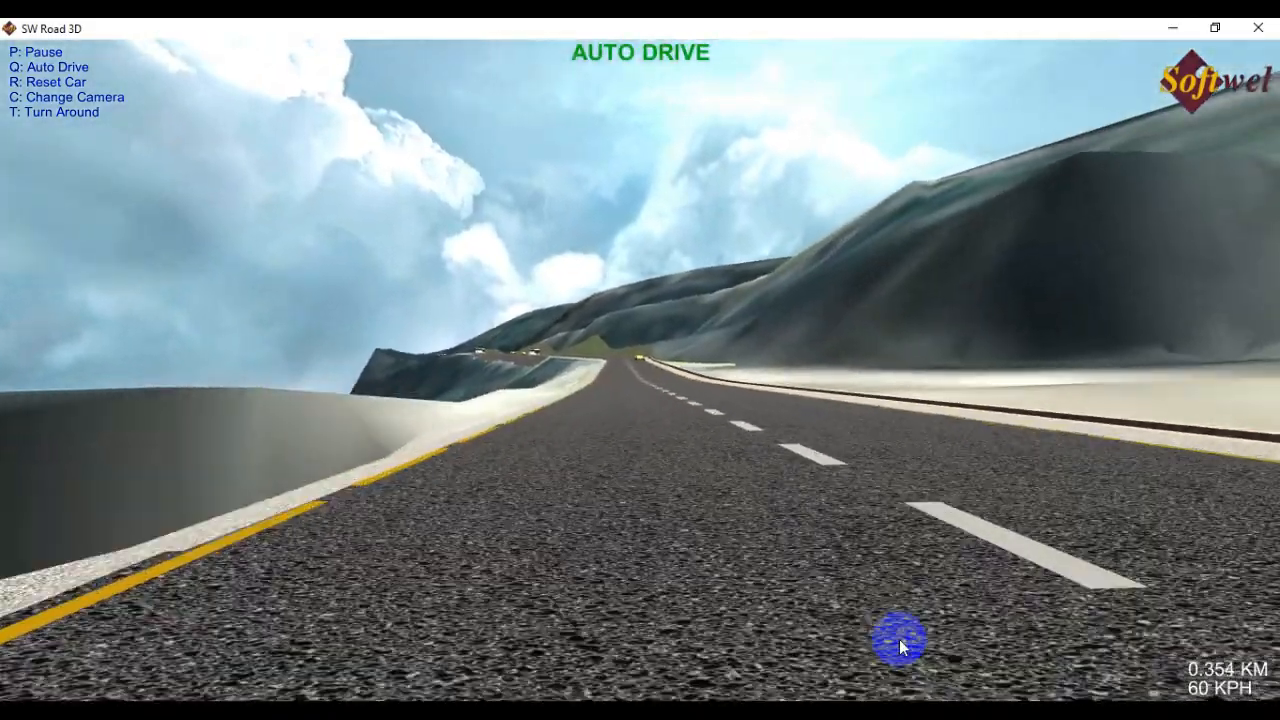
{"action": "key", "text": "c"}
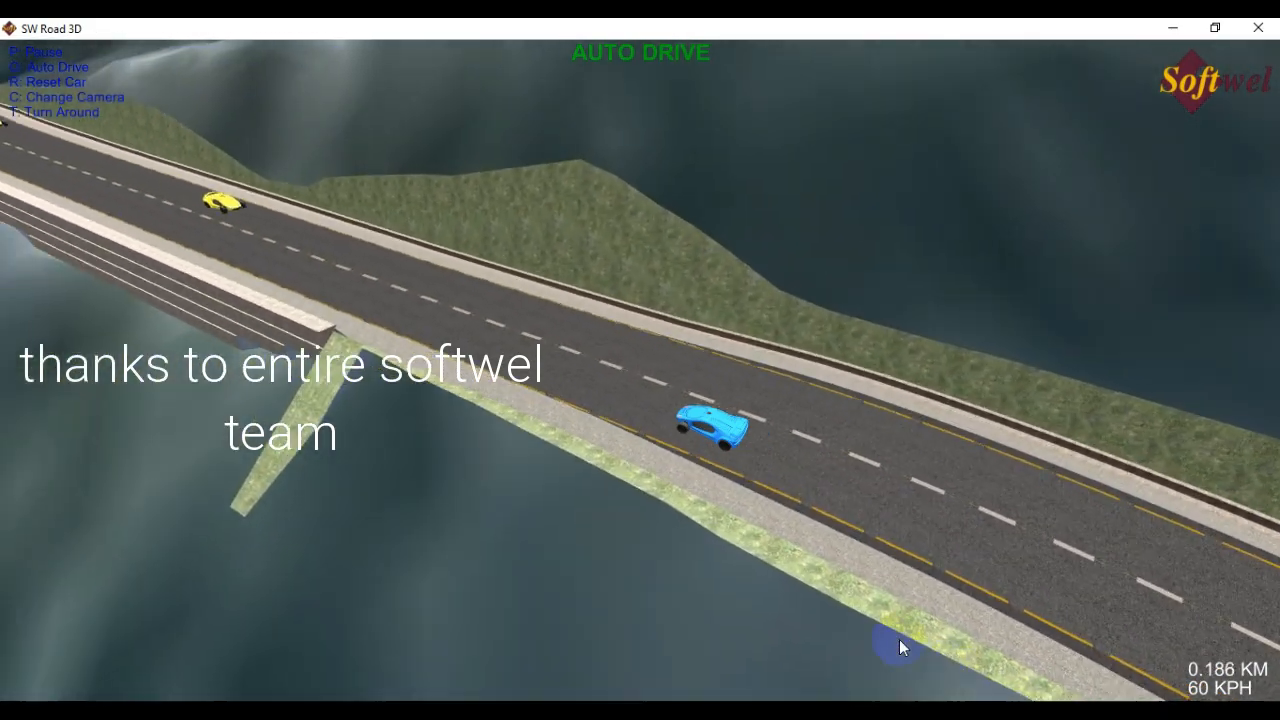
{"action": "key", "text": "c"}
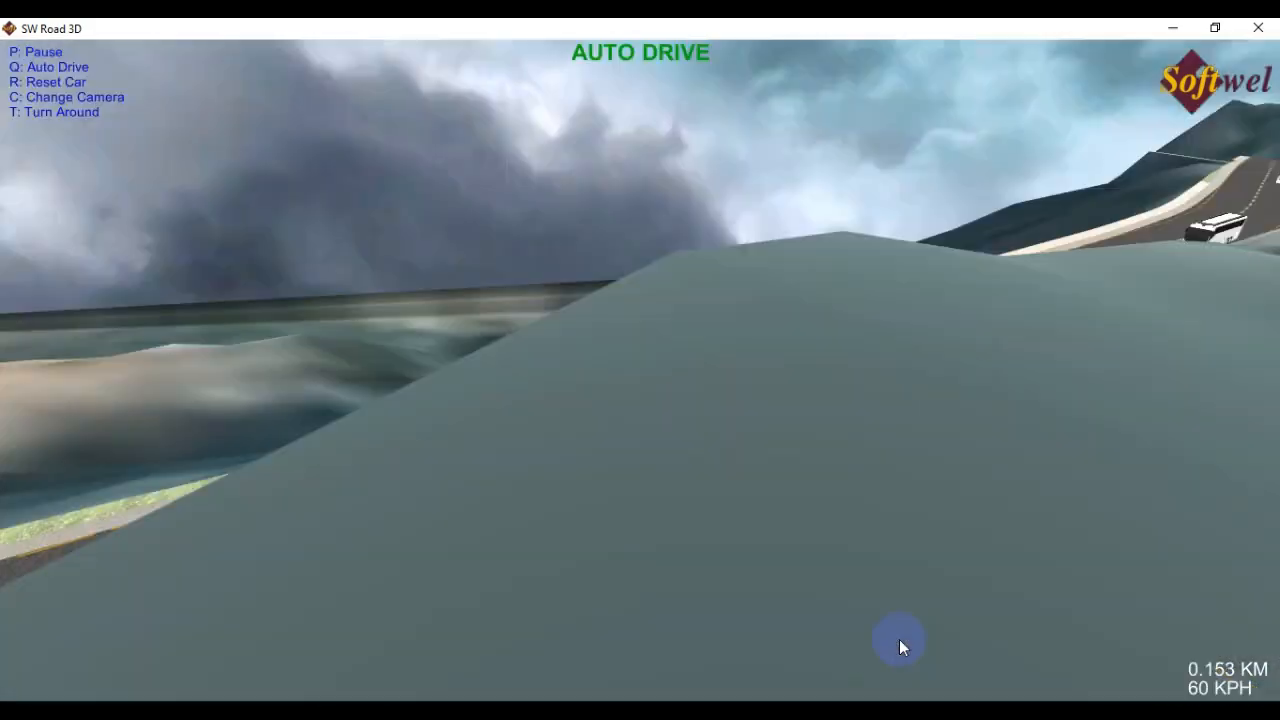